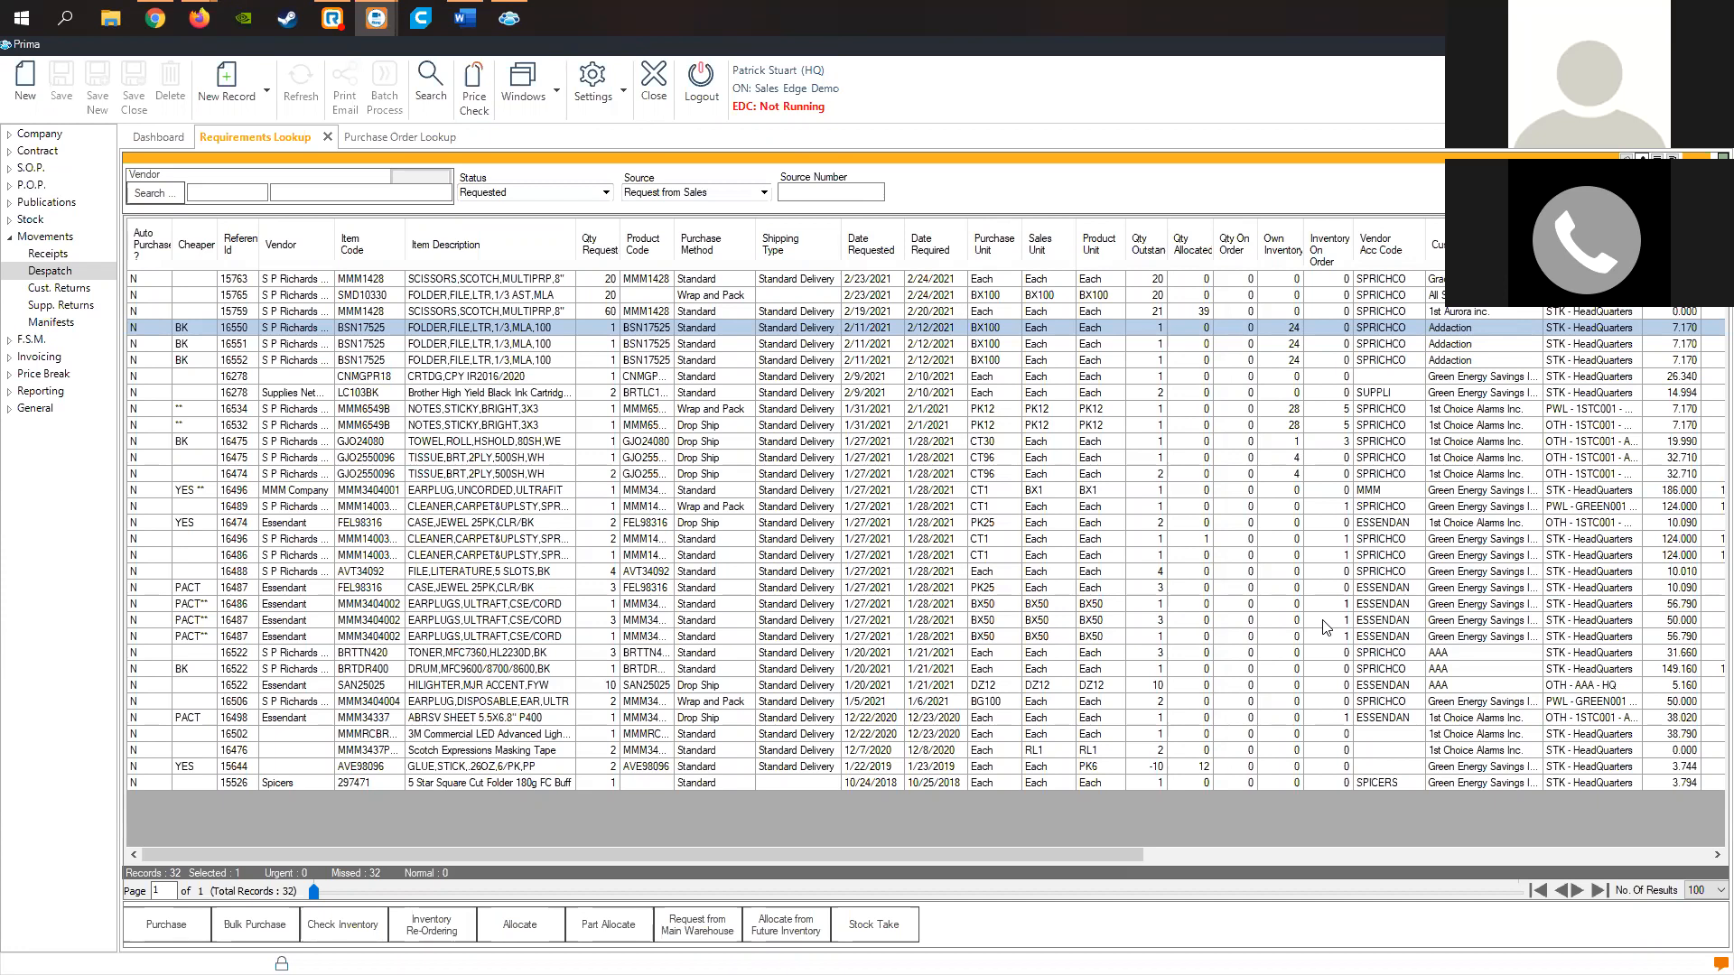
Open the SMD10330 folder requirement and change it to the alternative item BSN78950.
click(346, 297)
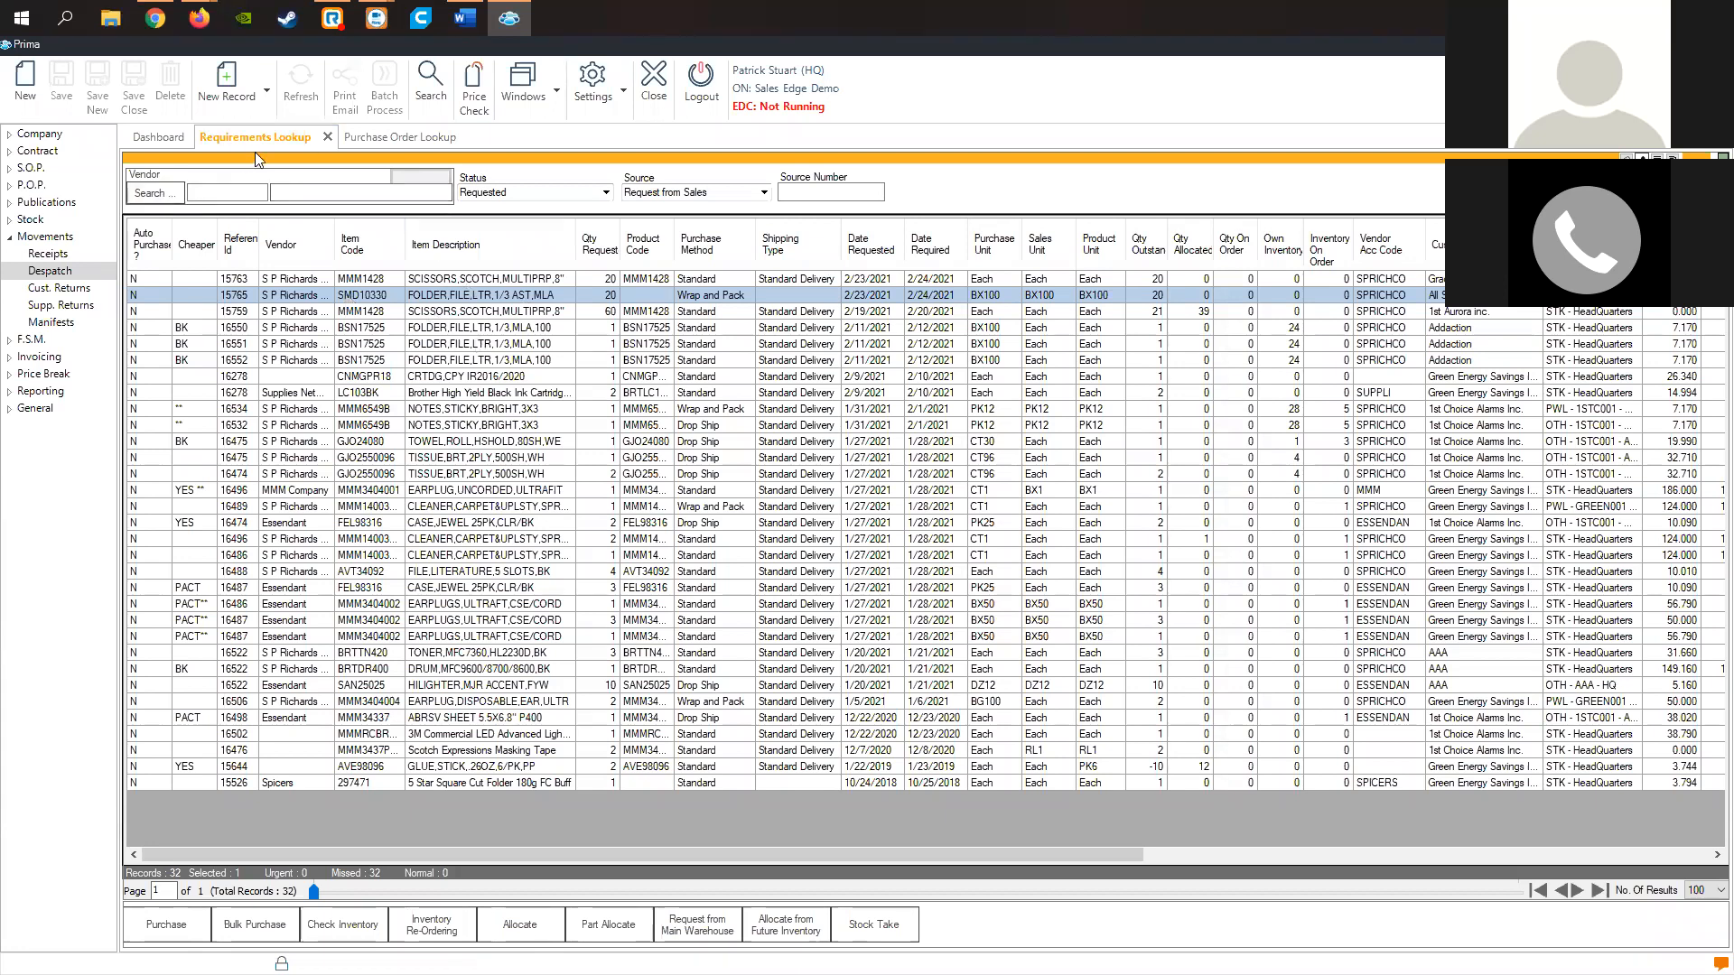
double_click(428, 298)
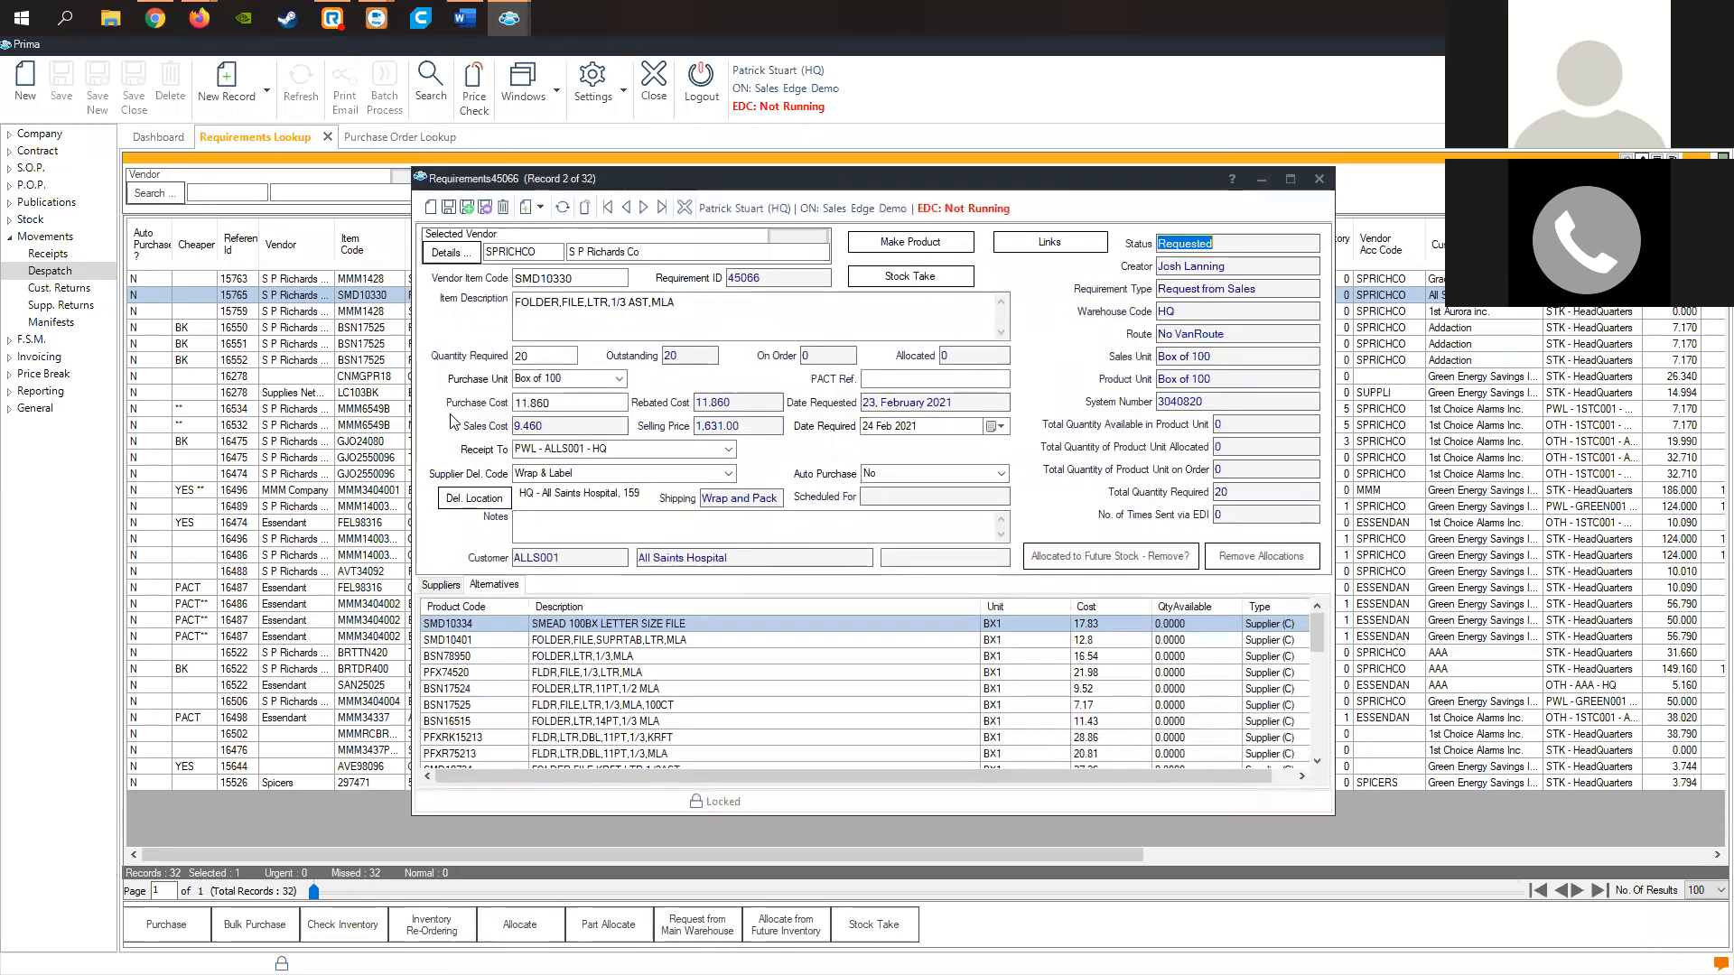
click(444, 585)
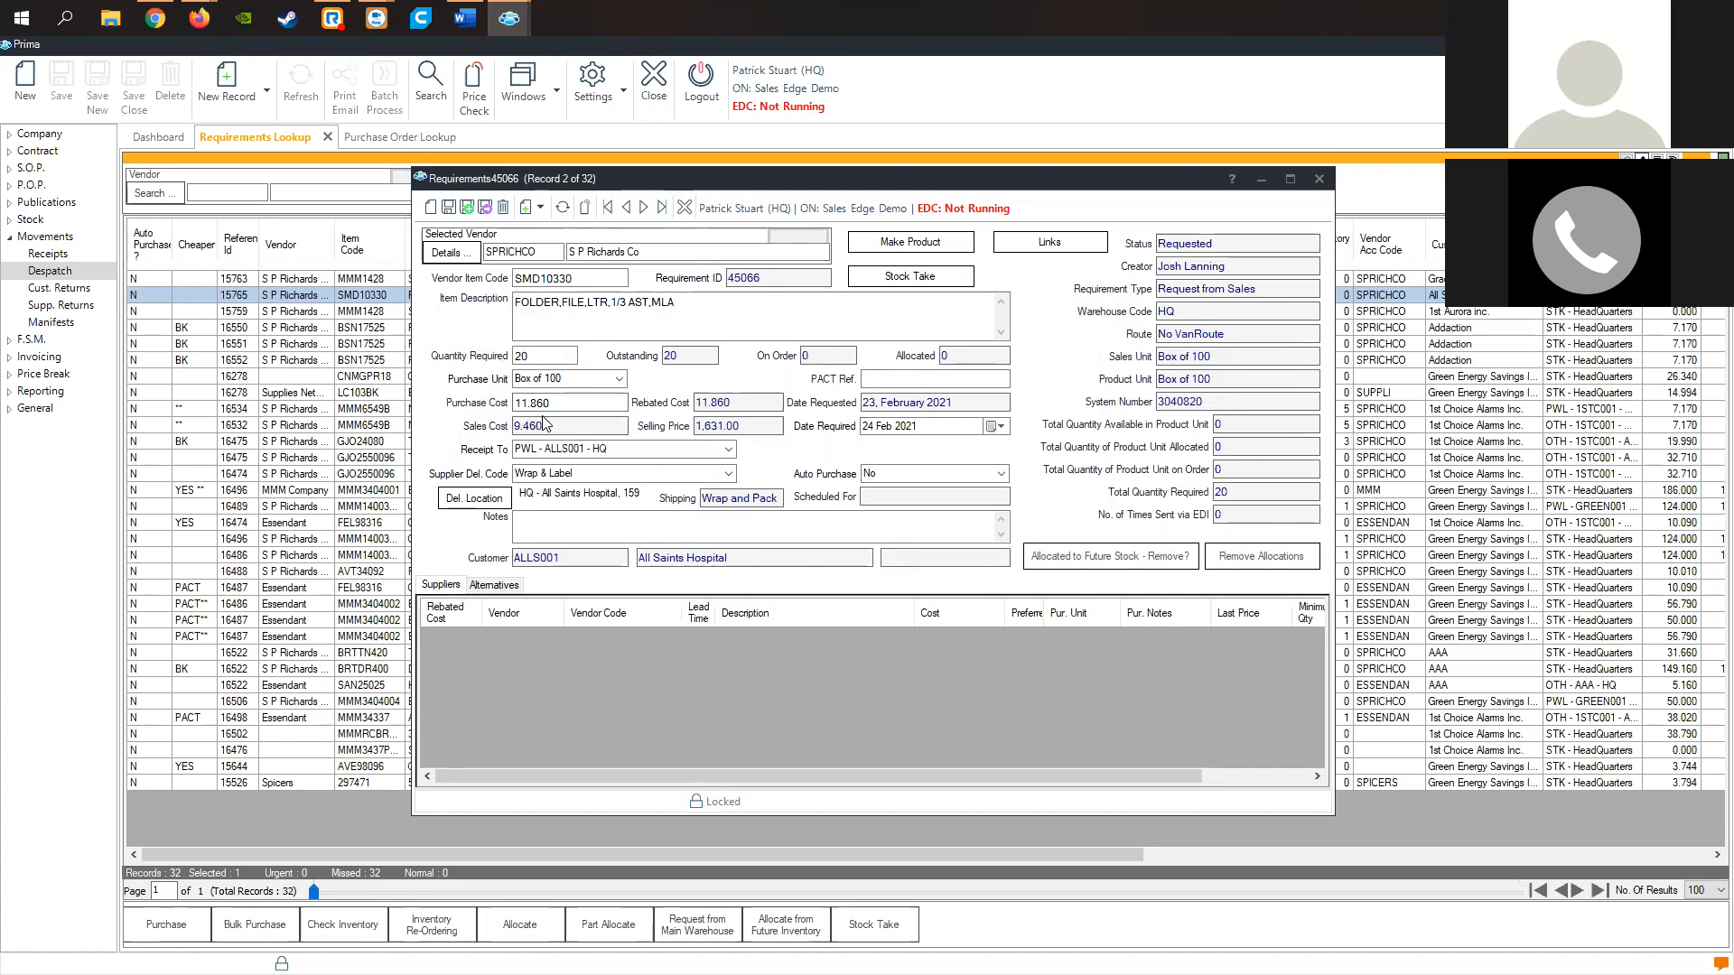
click(494, 586)
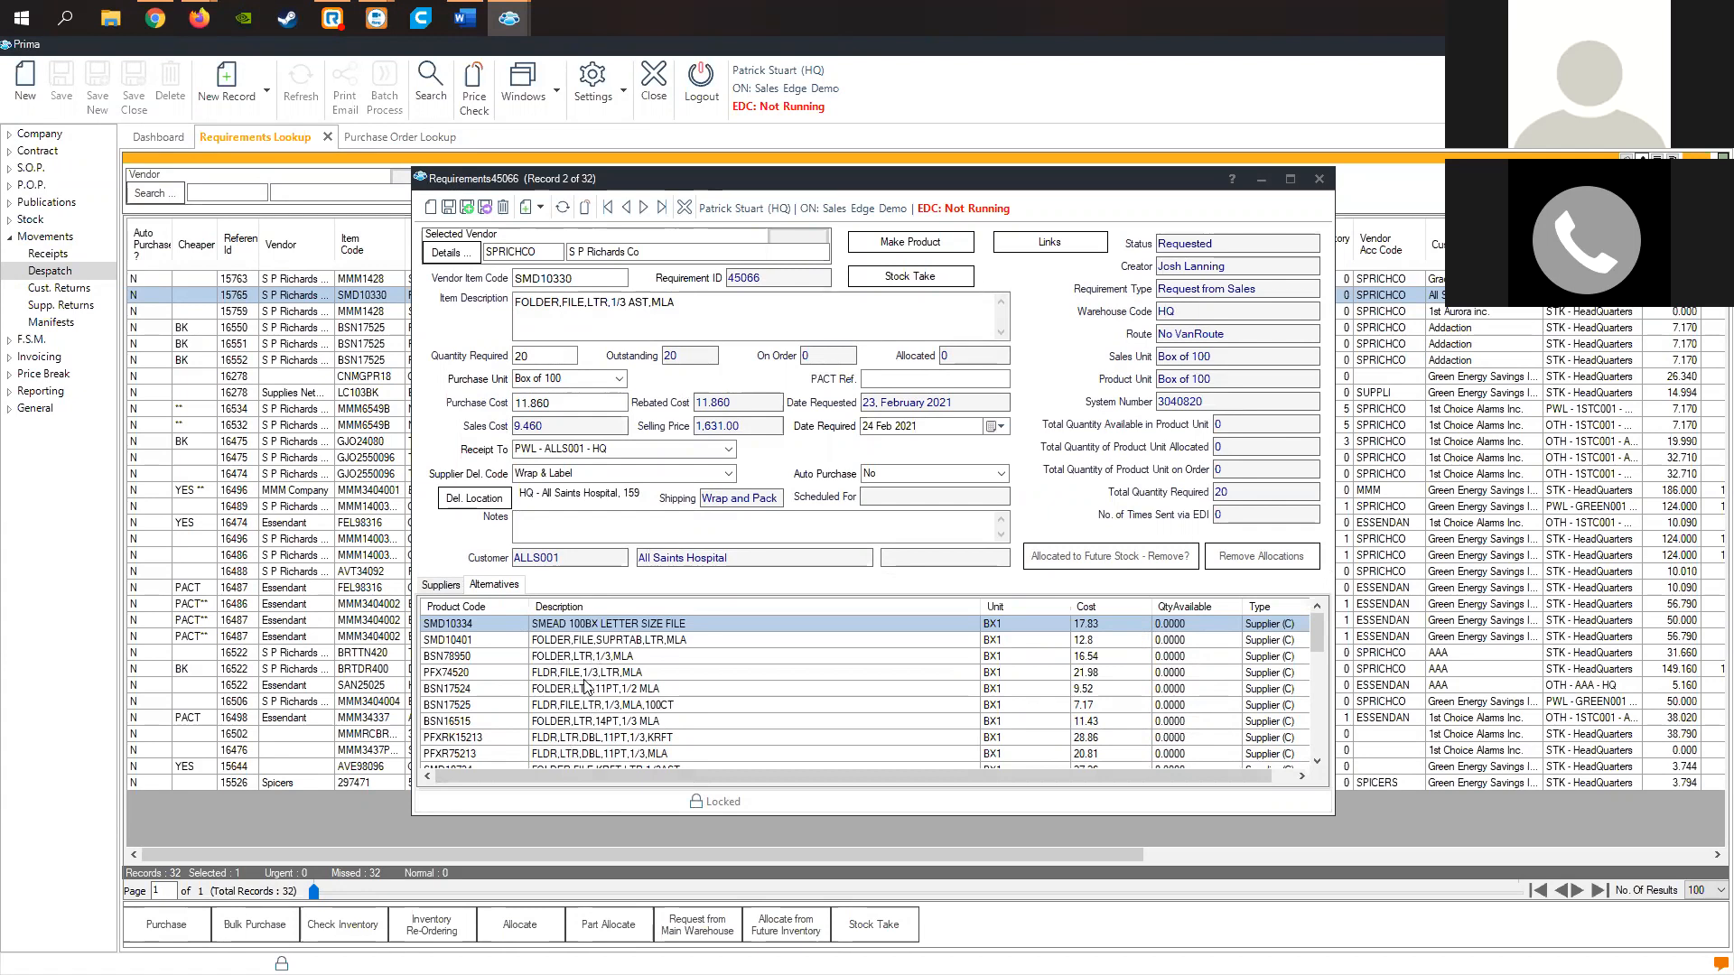
click(522, 657)
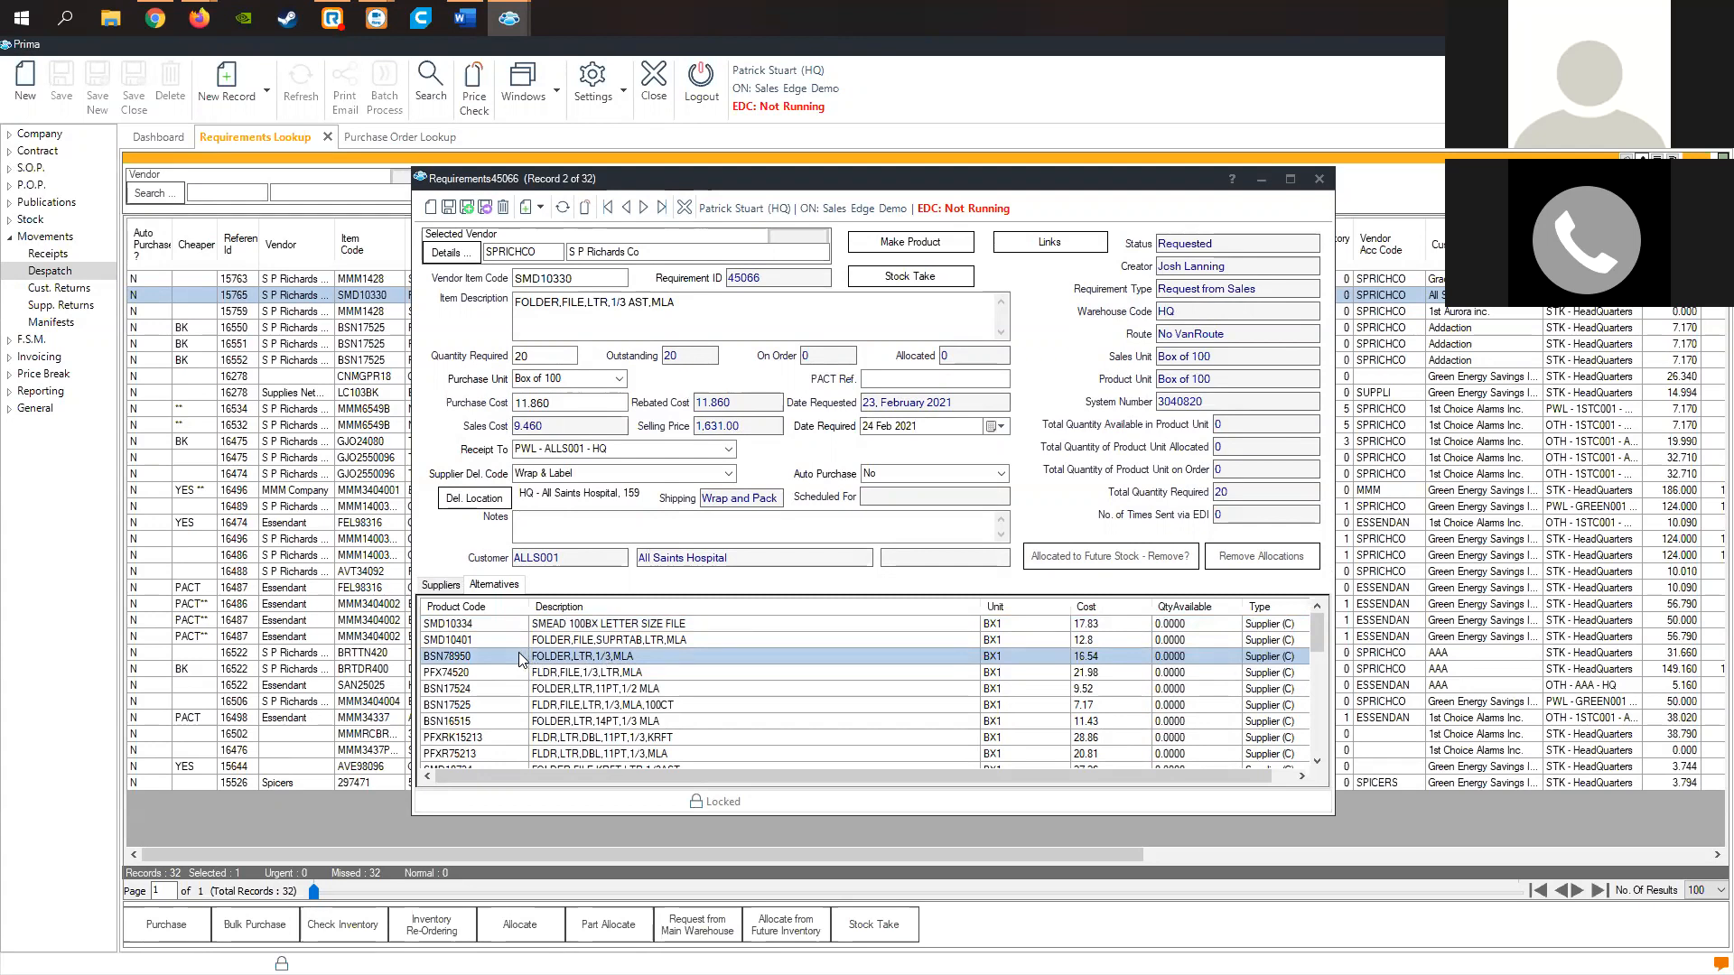
double_click(520, 657)
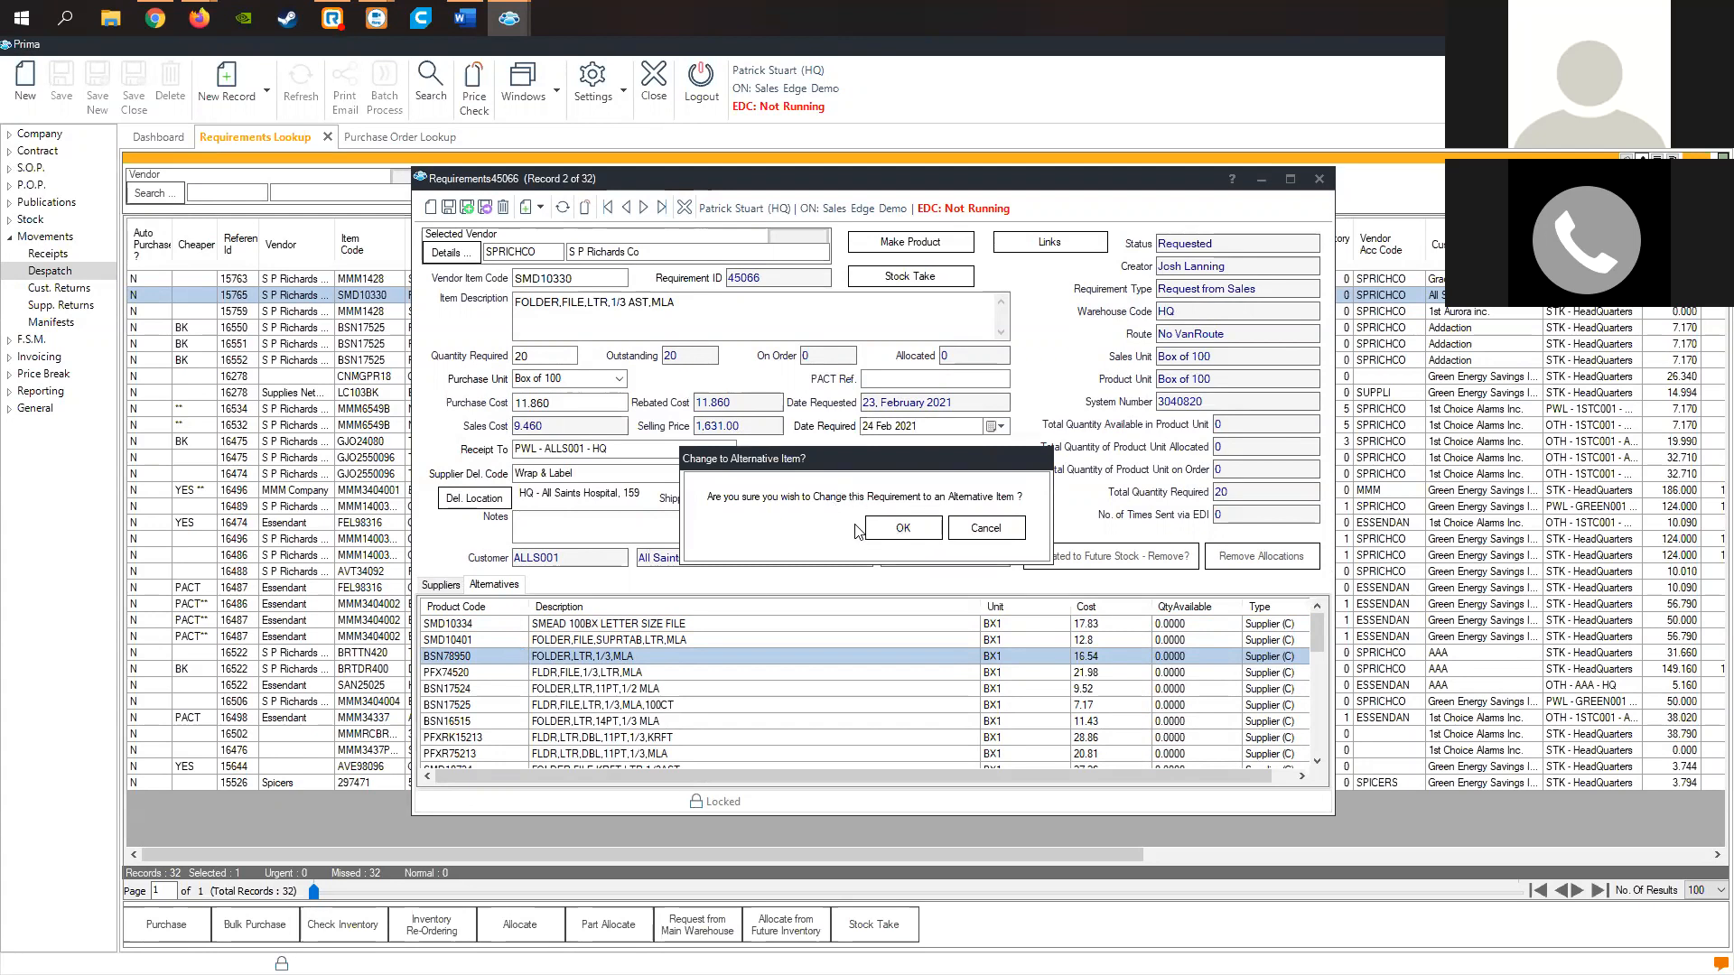
click(901, 530)
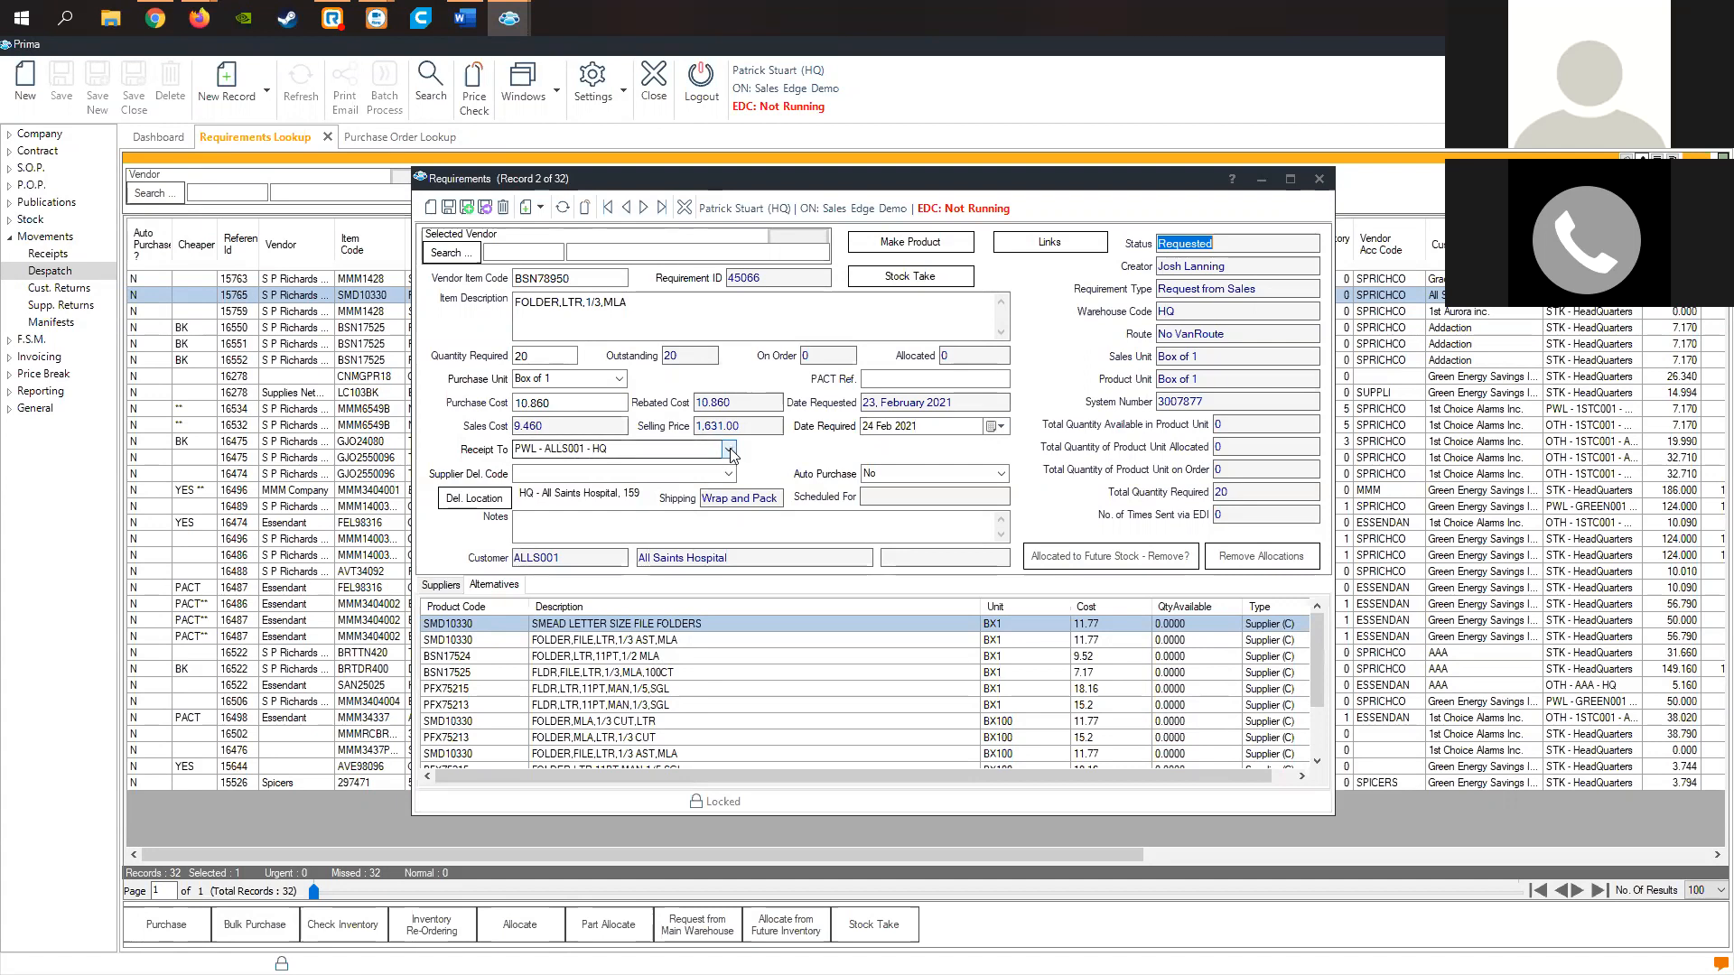
Set the requirement's Receipt To location to STK - HeadQuarters, save the record and close it.
click(729, 449)
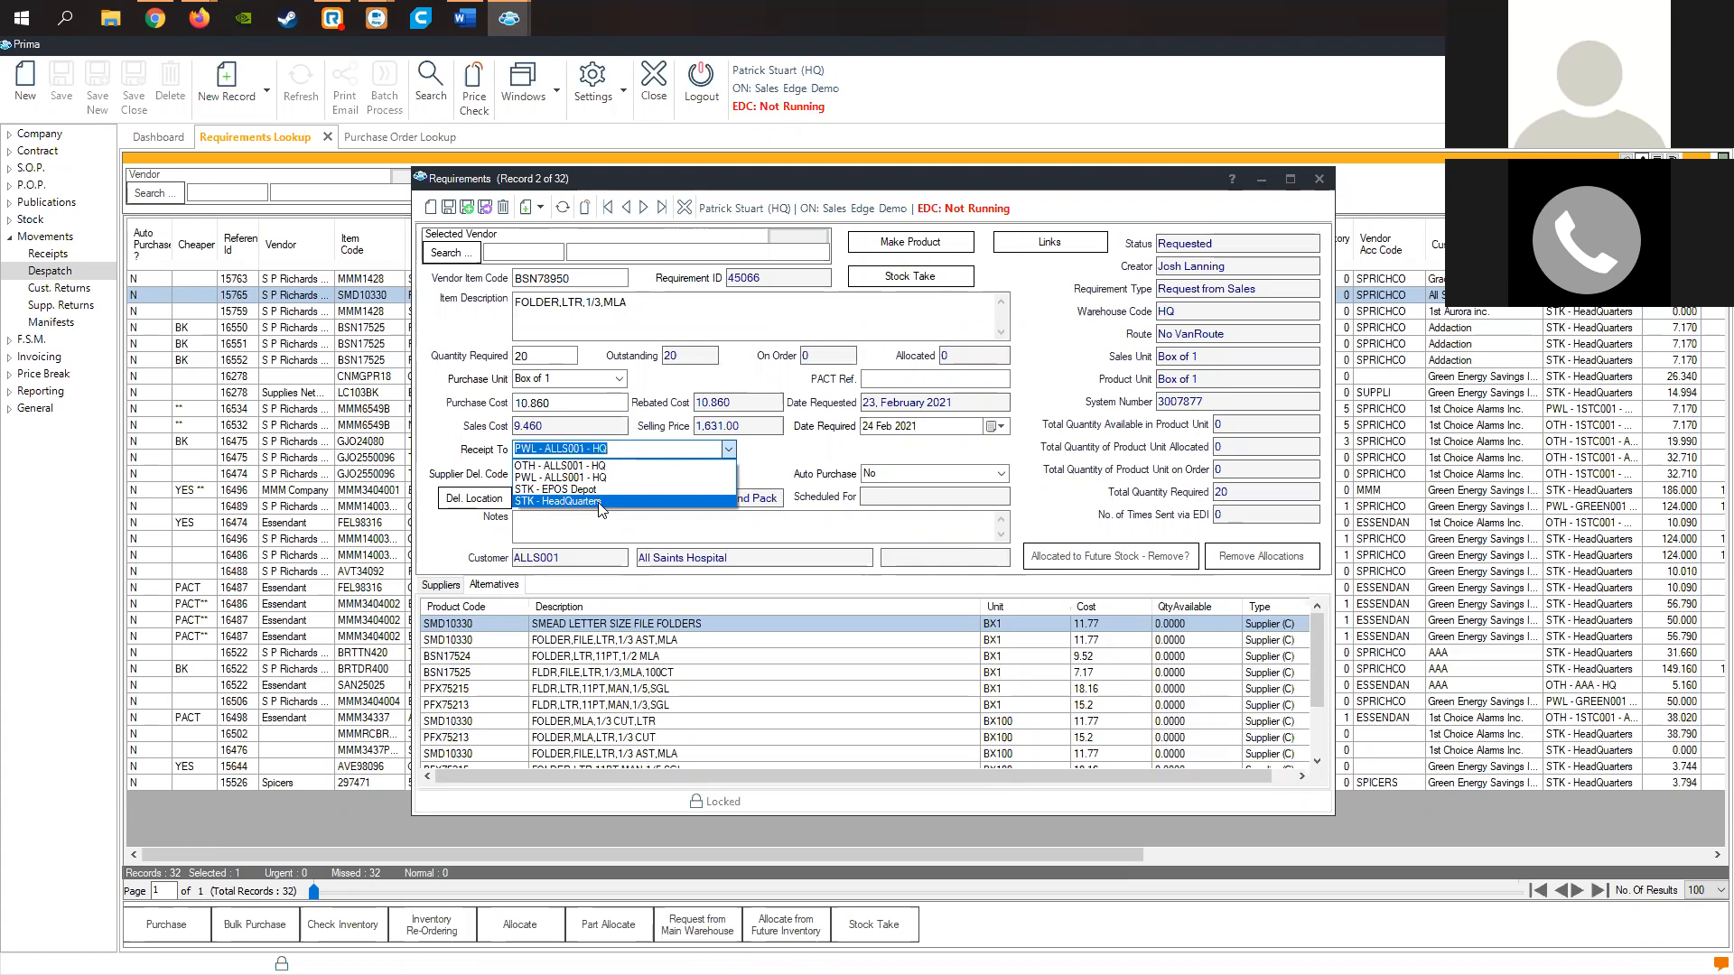
click(599, 502)
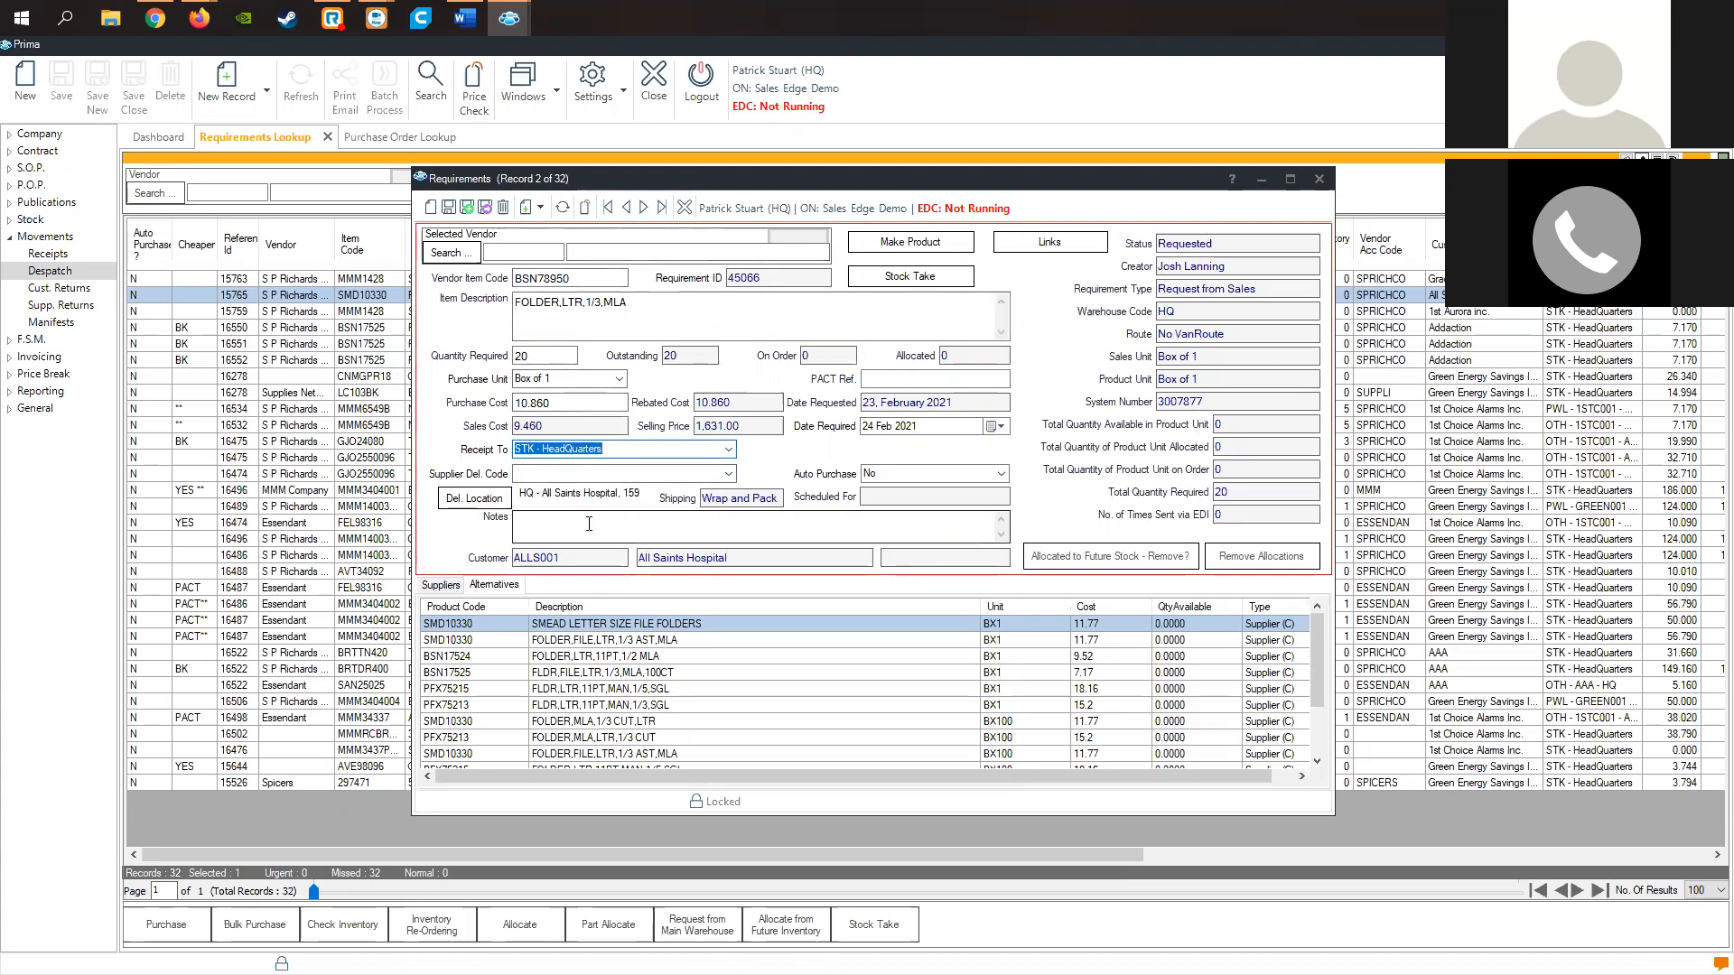
click(449, 209)
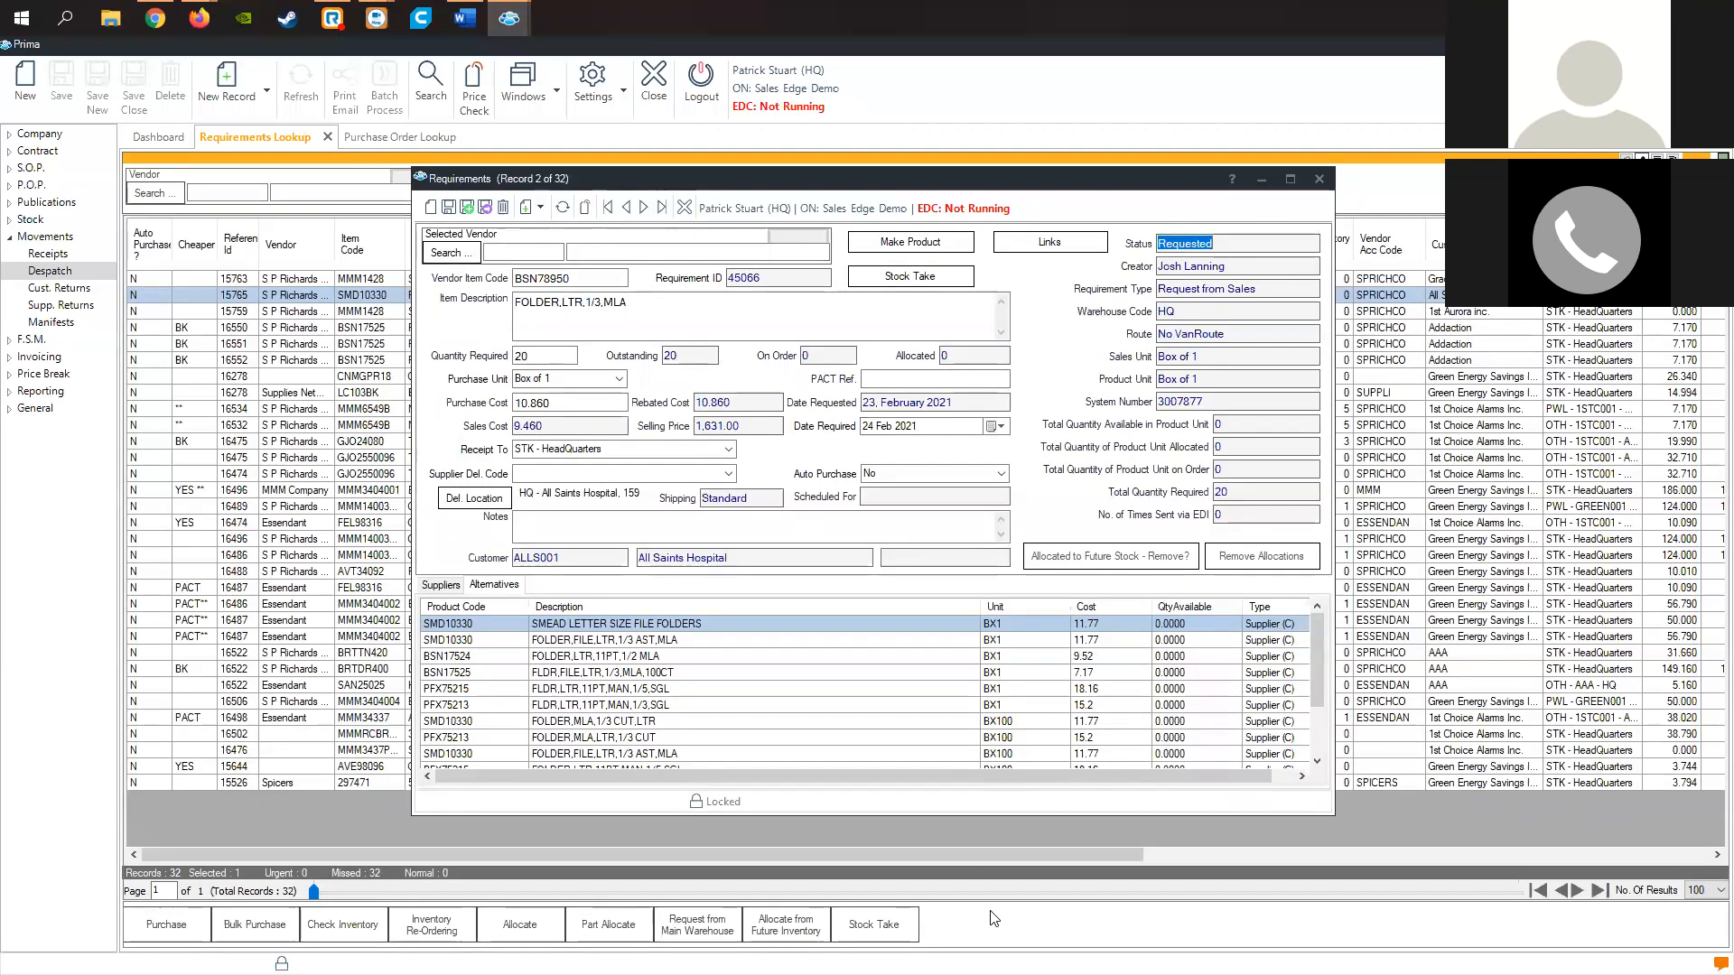
click(1323, 182)
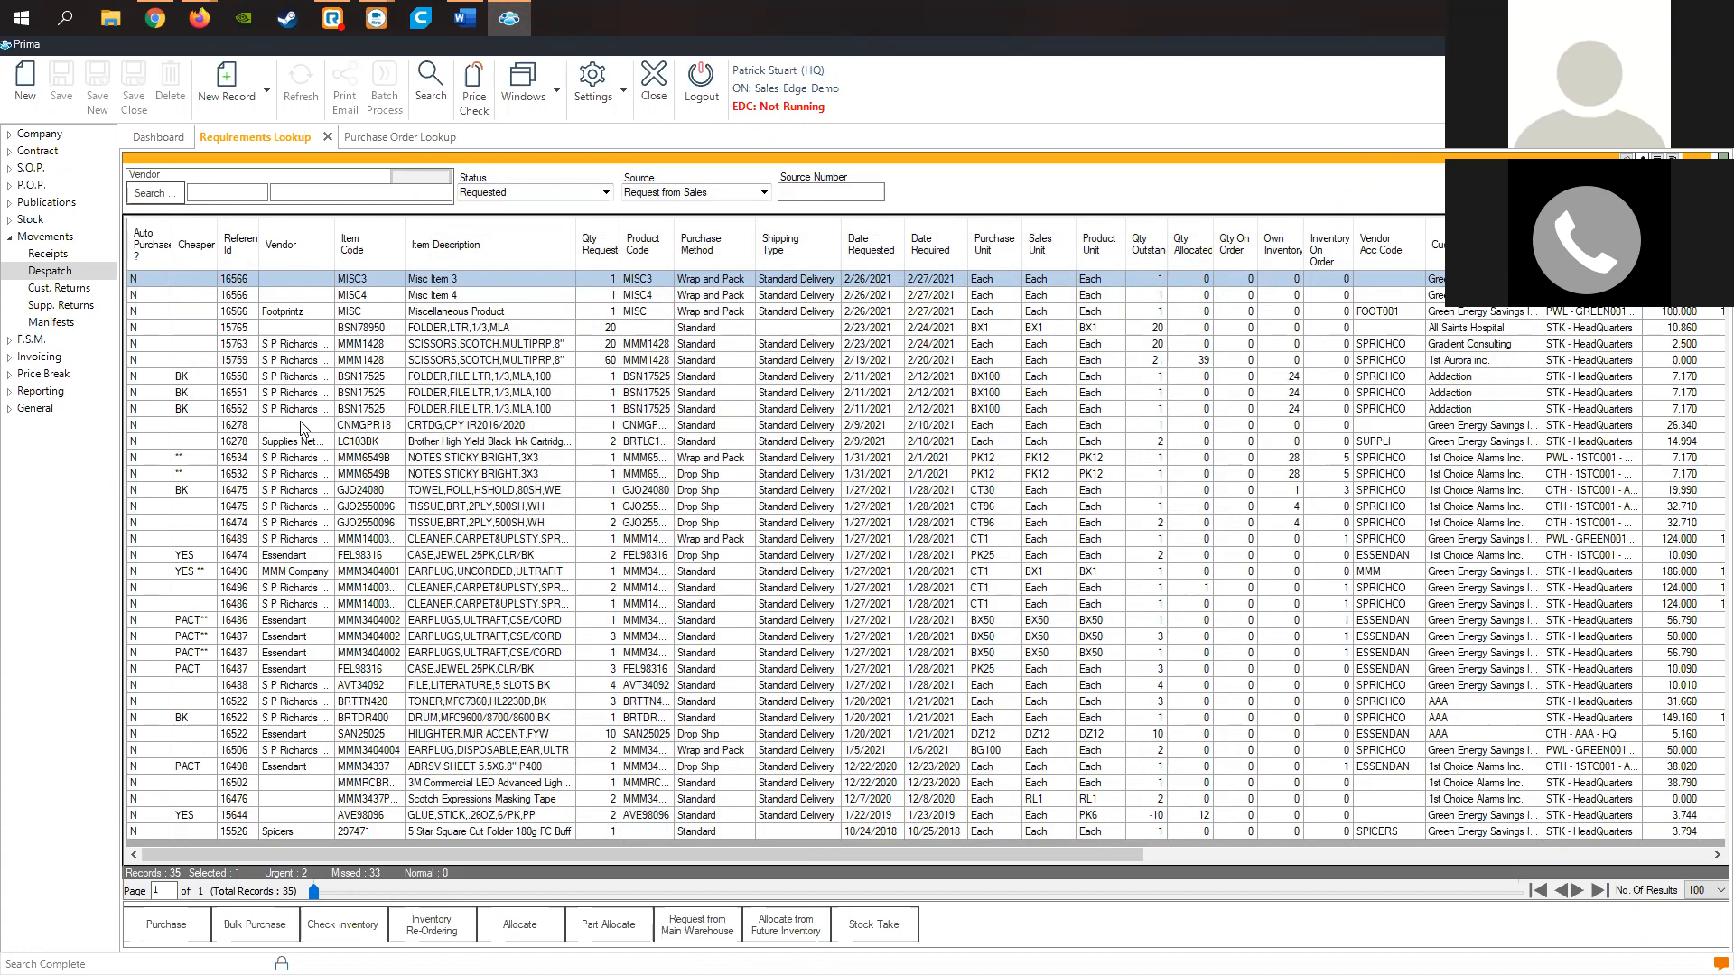
Sort the requirements by vendor and assign S P Richards Co as vendor on the BSN78950 requirement.
click(315, 256)
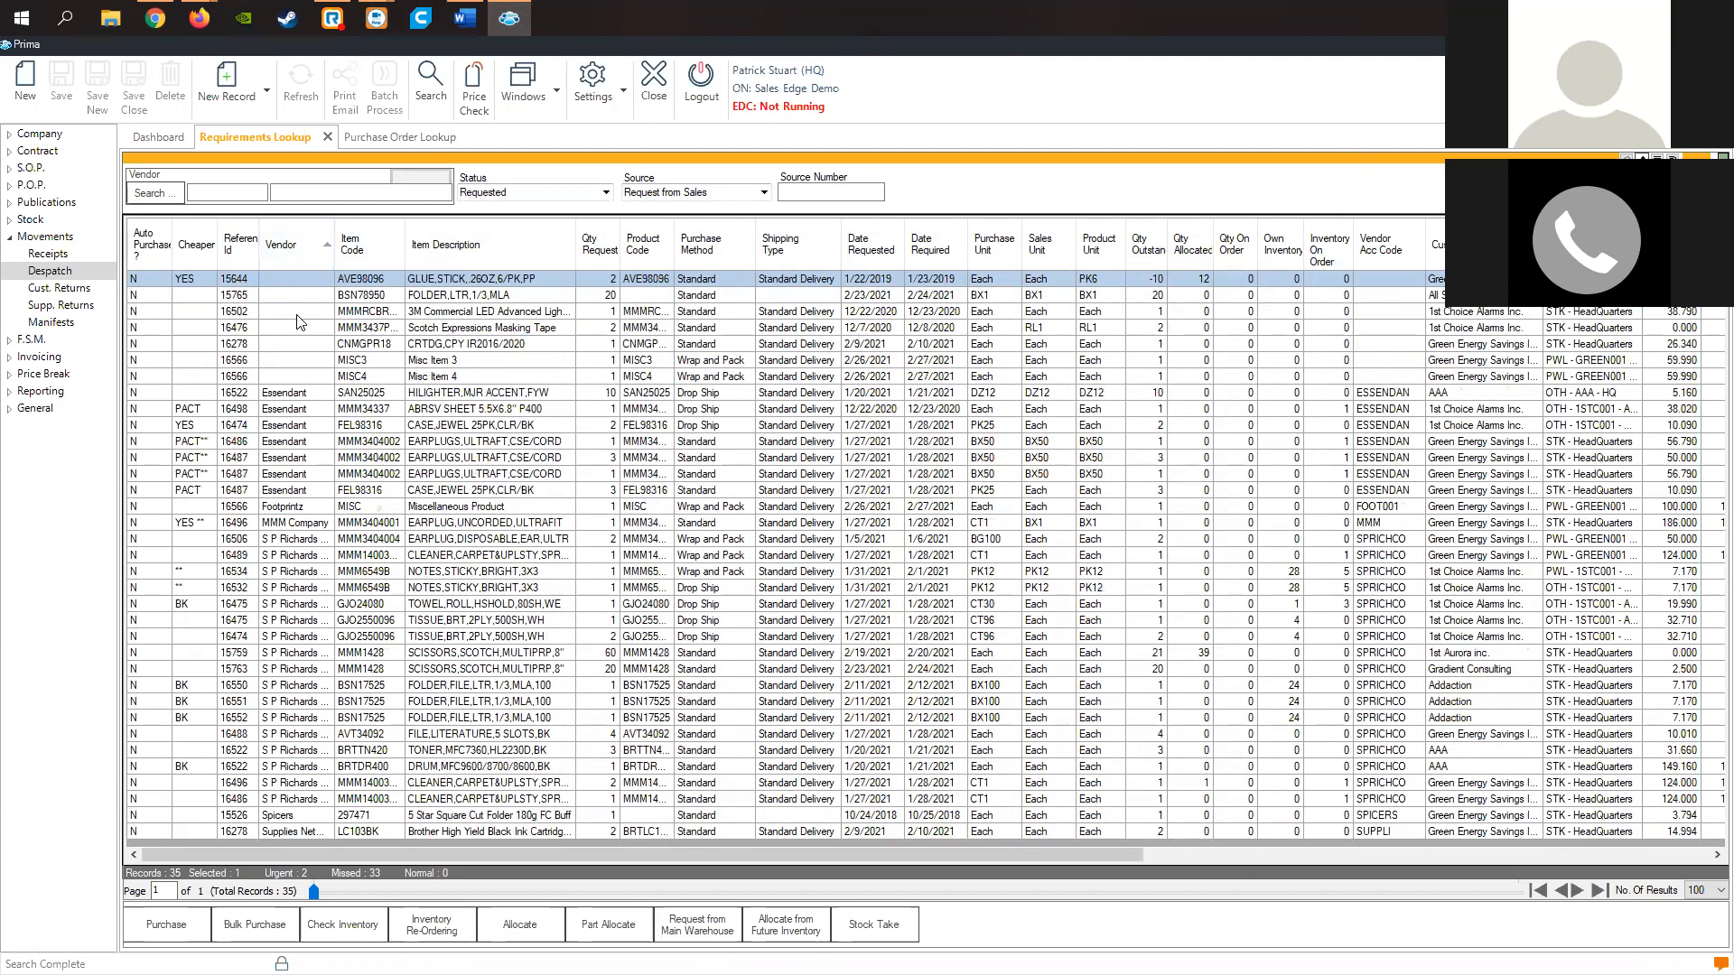
click(297, 310)
drag(296, 311, 295, 391)
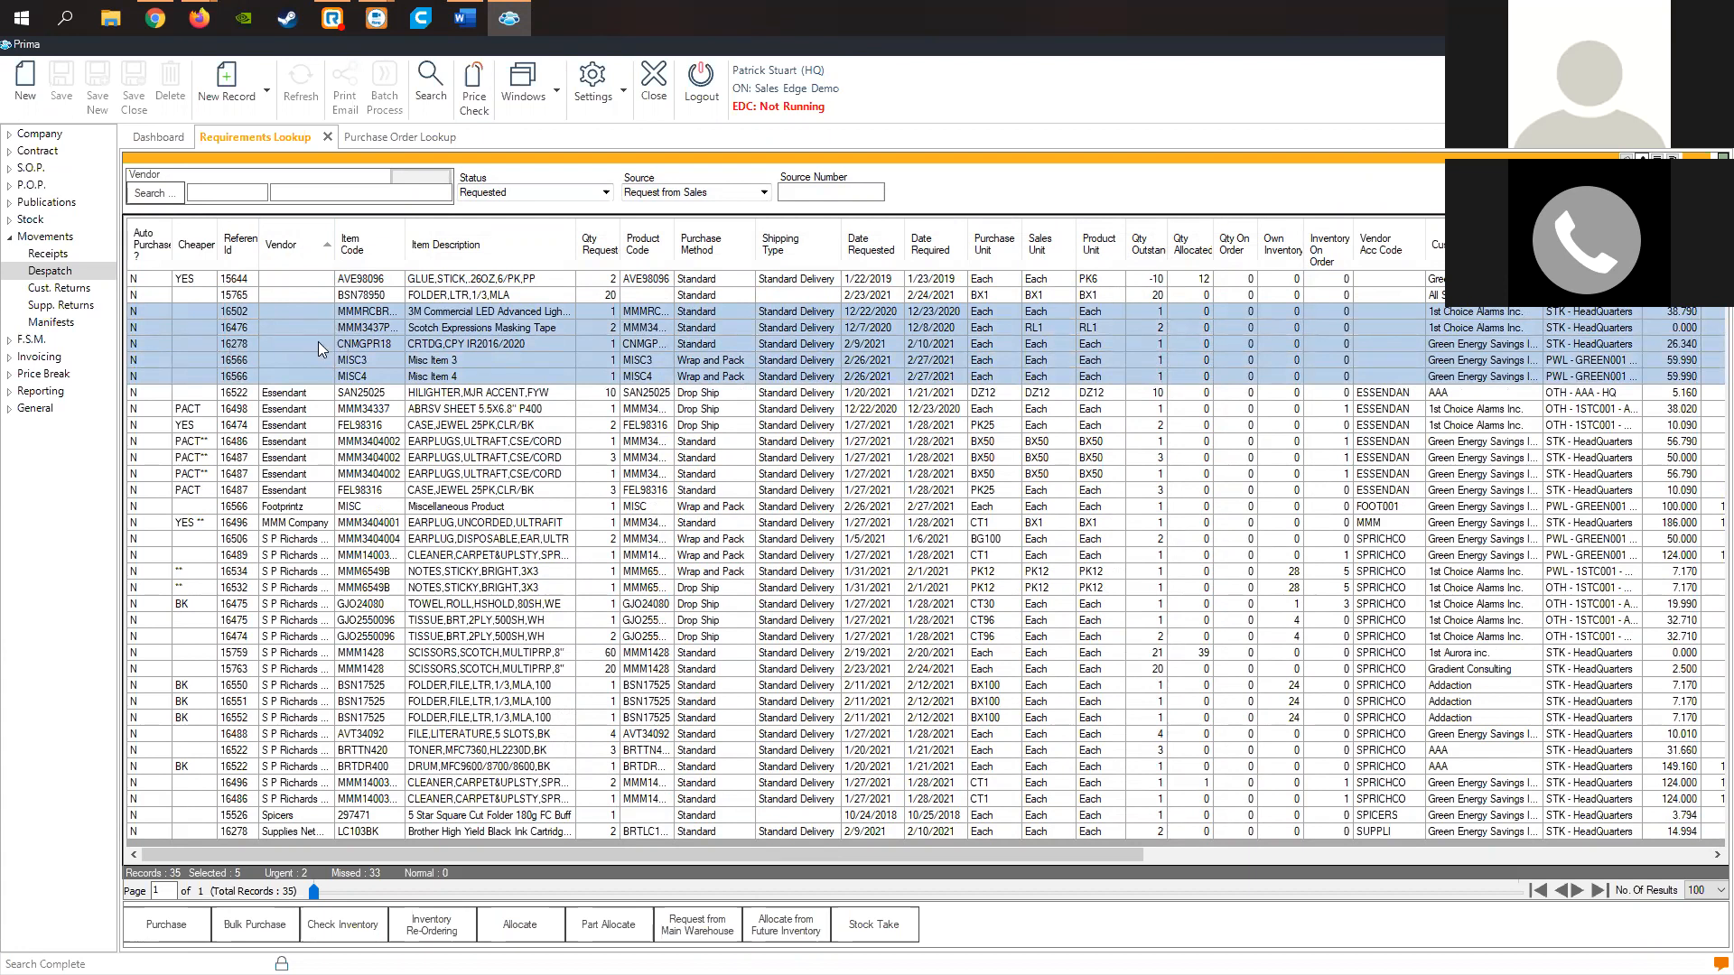
click(365, 295)
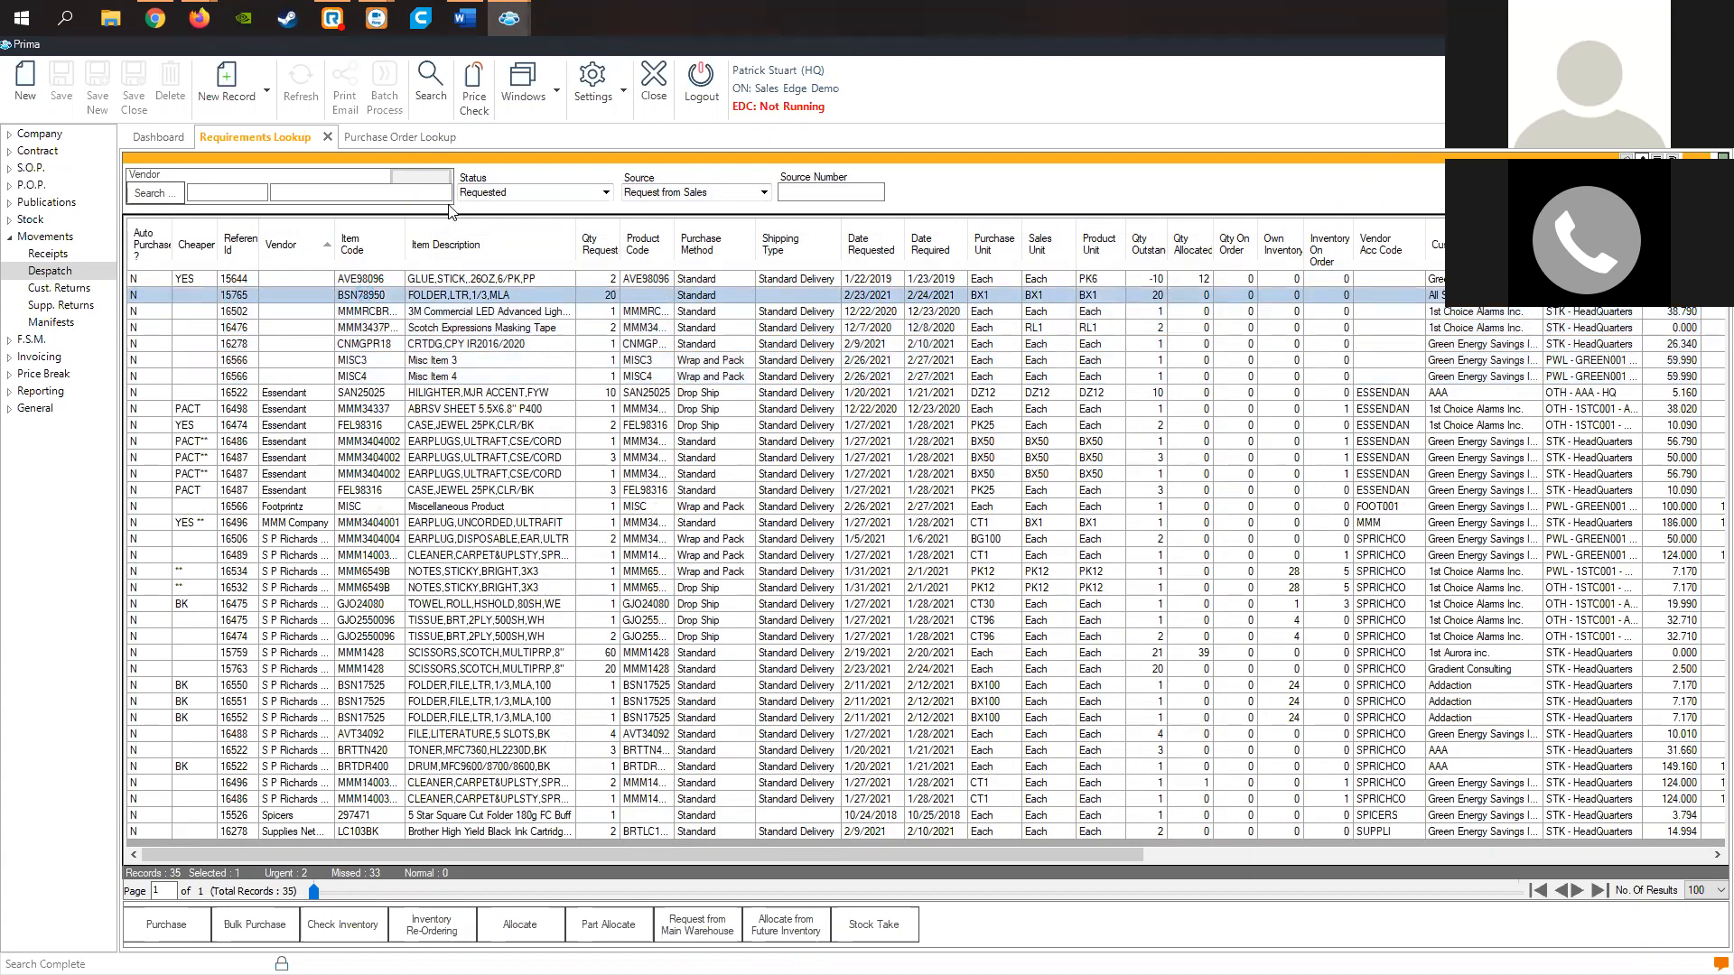
click(623, 251)
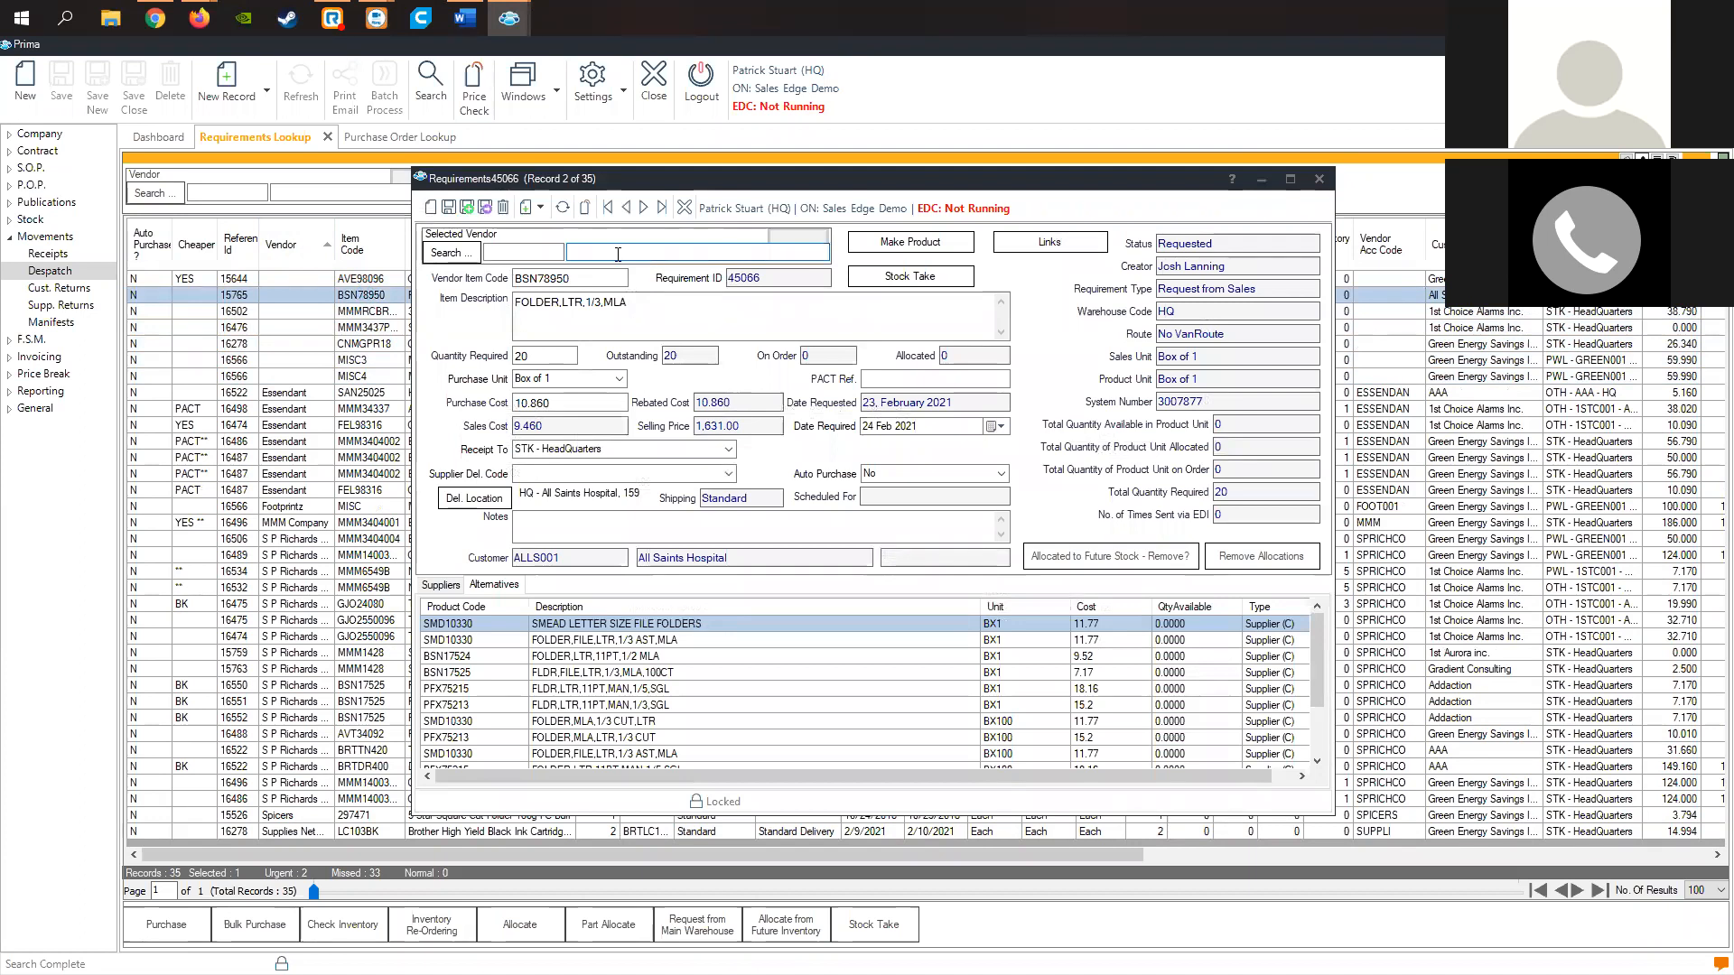
text(s p r)
key(Return)
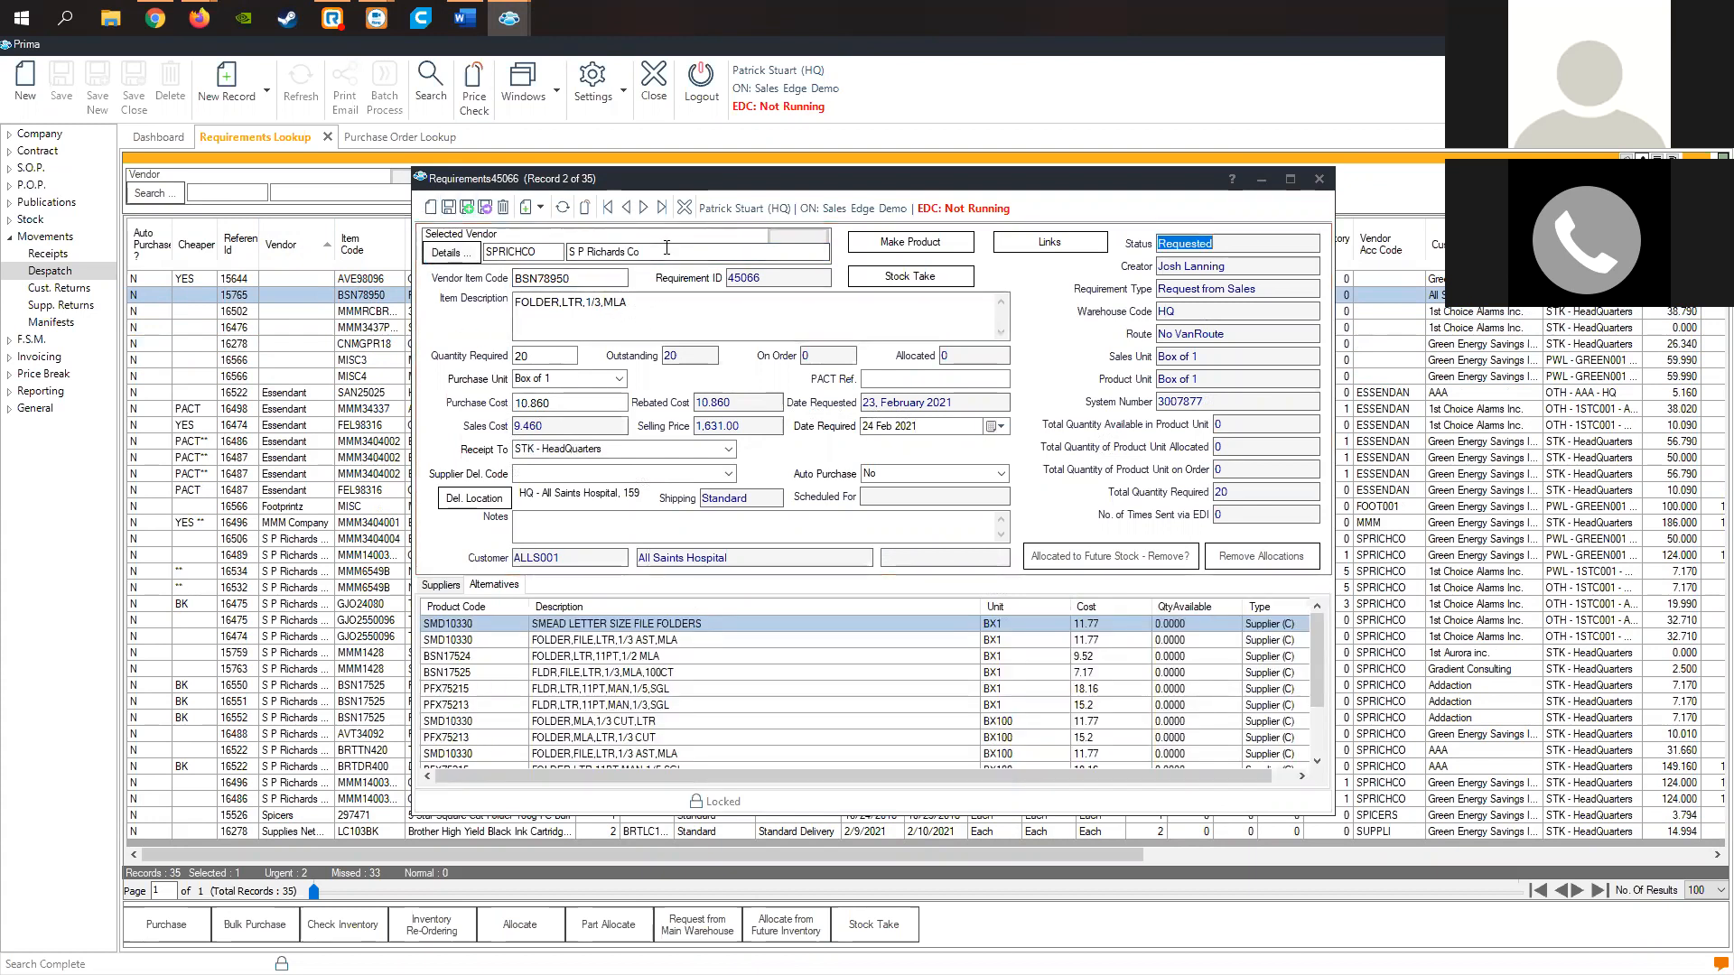
click(1319, 179)
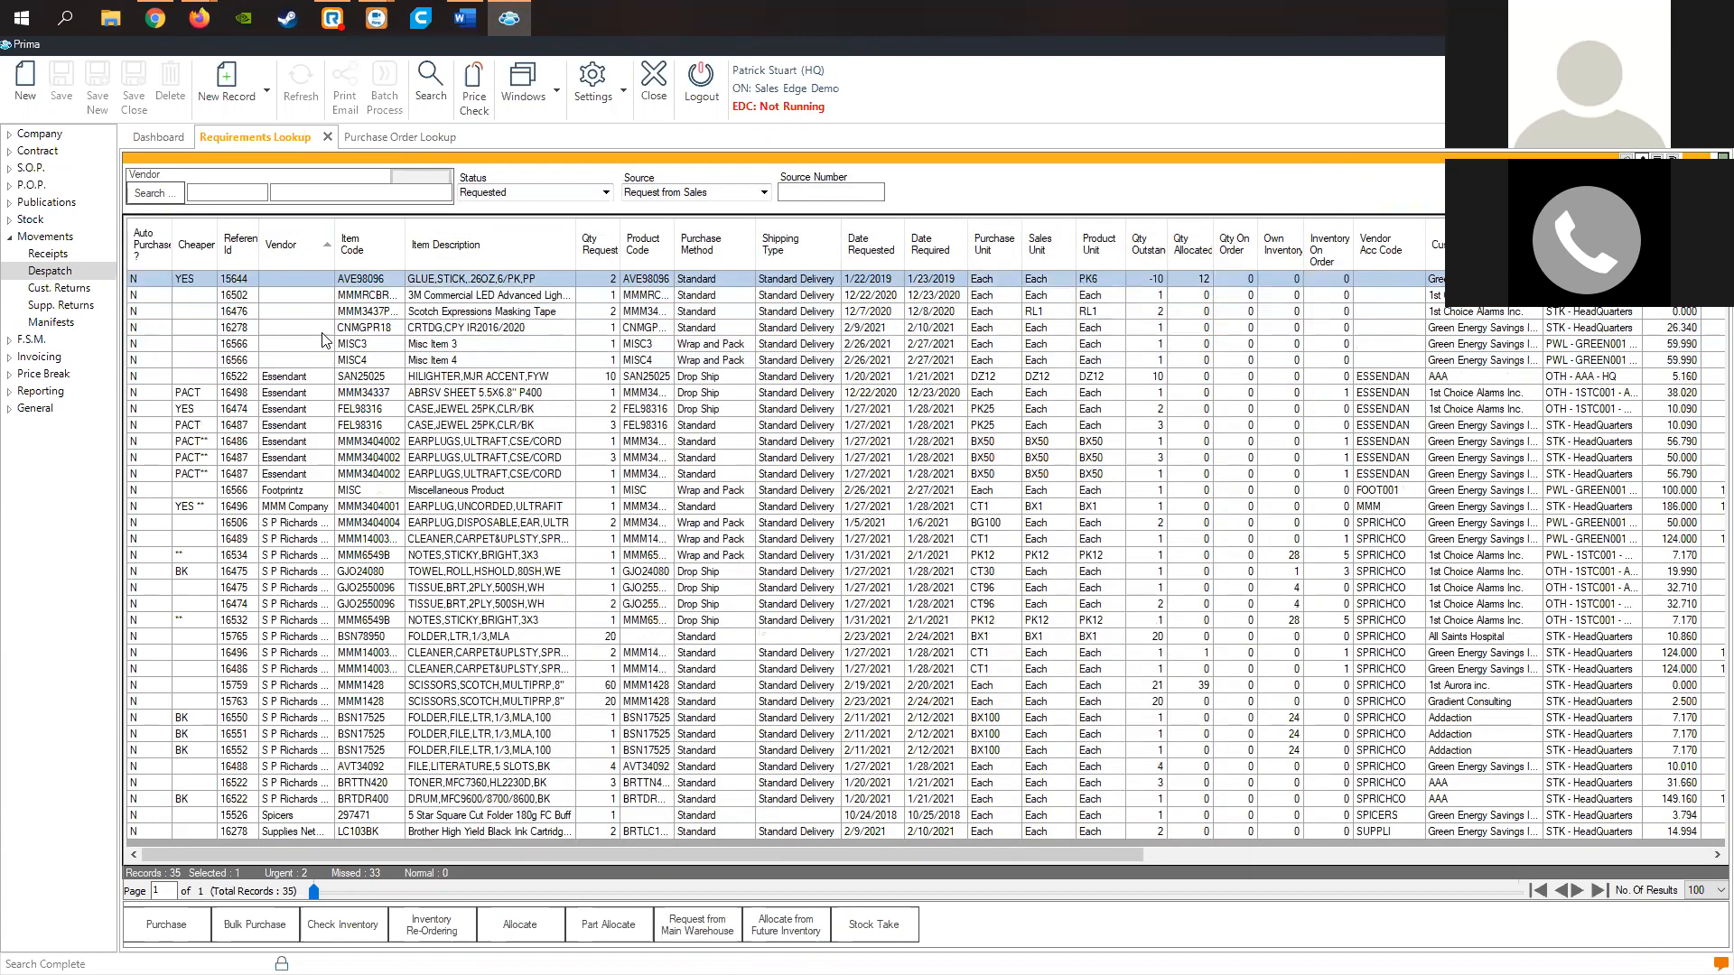
Set the lookup's vendor to S P Richards Co and select the vendorless LED light, masking tape and CNMGPR18 requirements.
drag(316, 295, 315, 359)
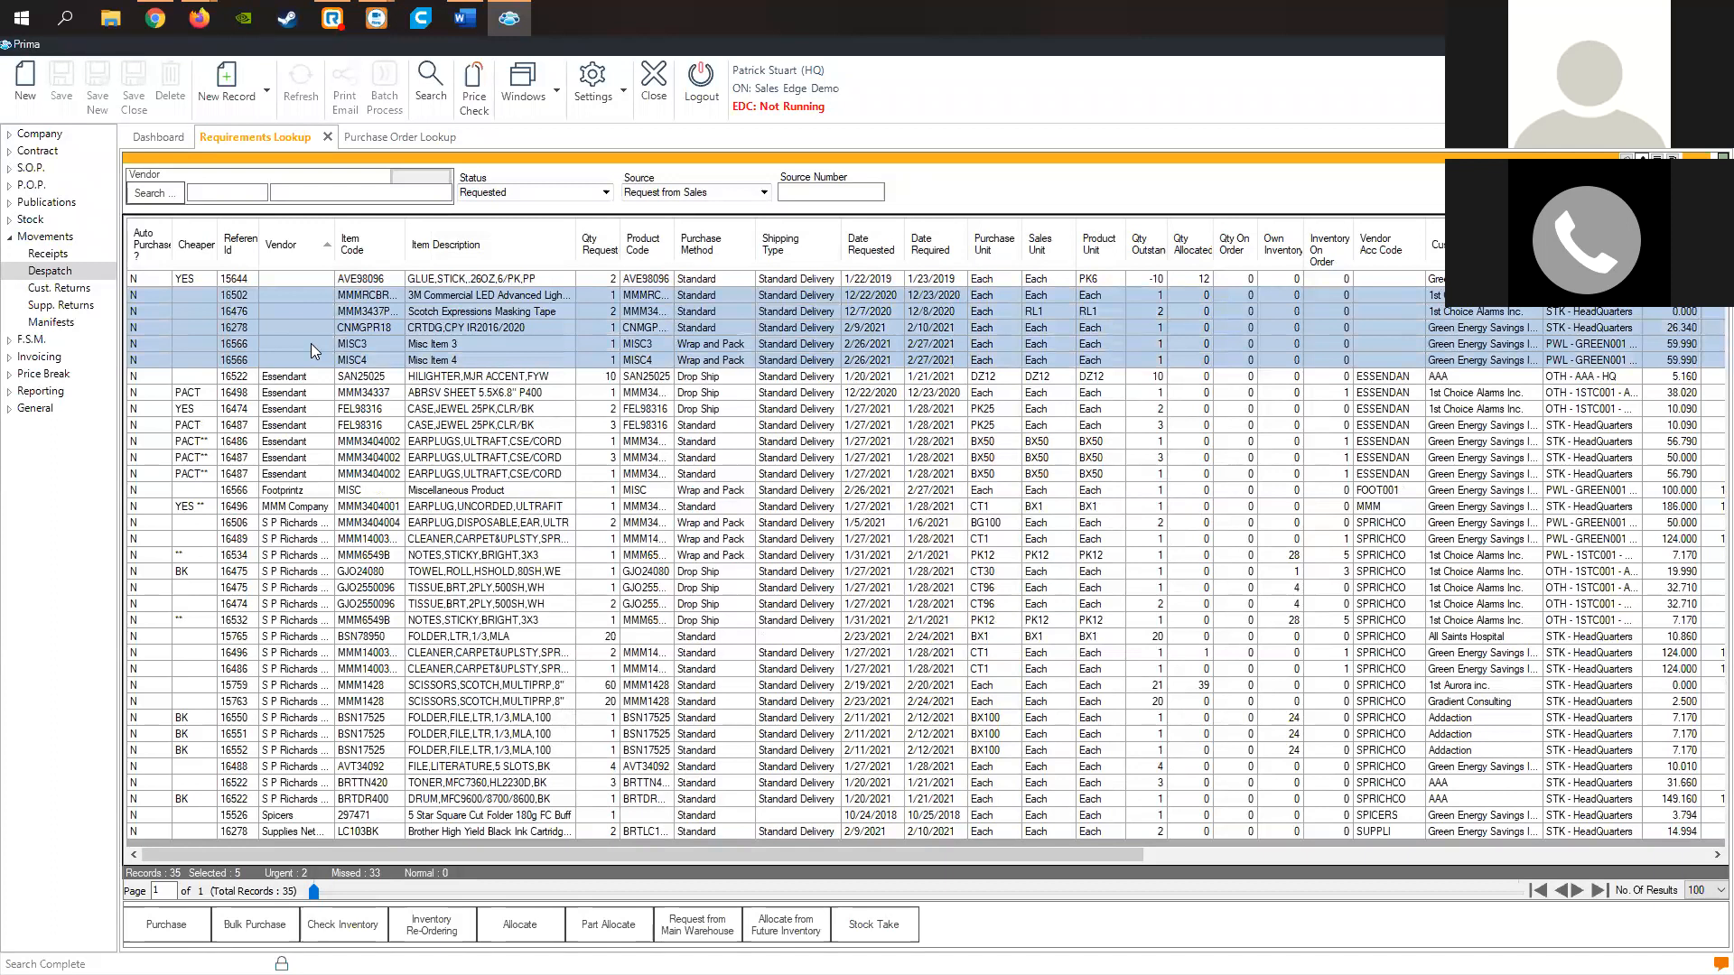
click(284, 189)
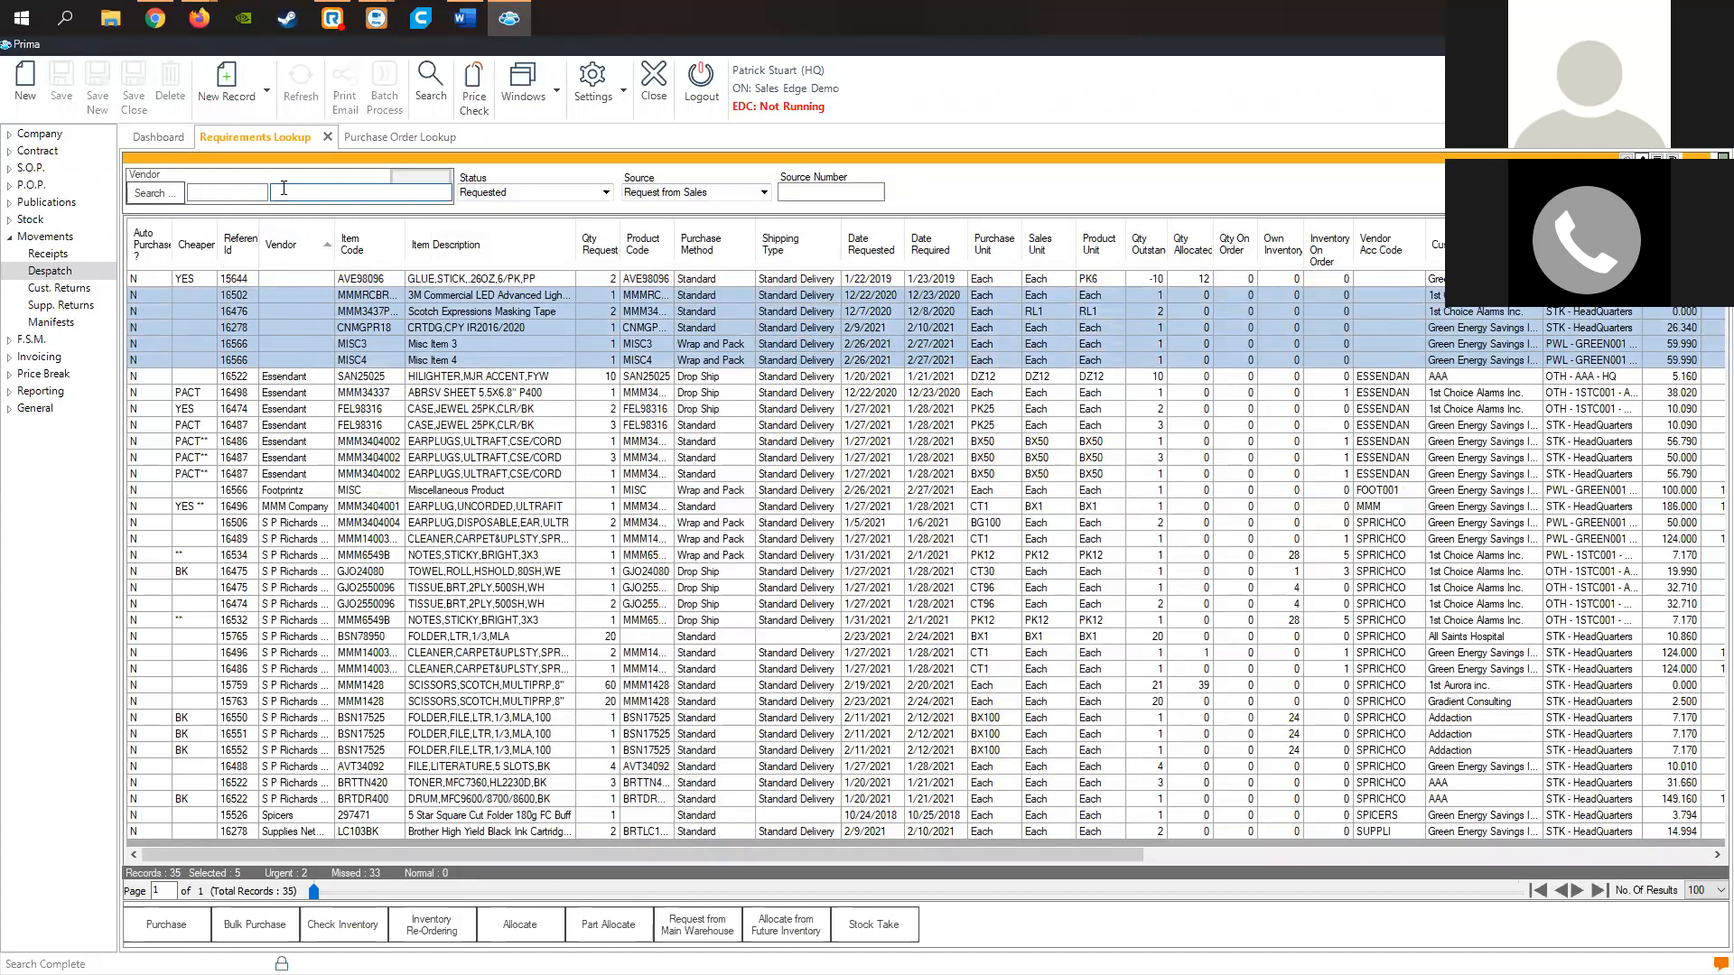
text(s p r)
click(171, 194)
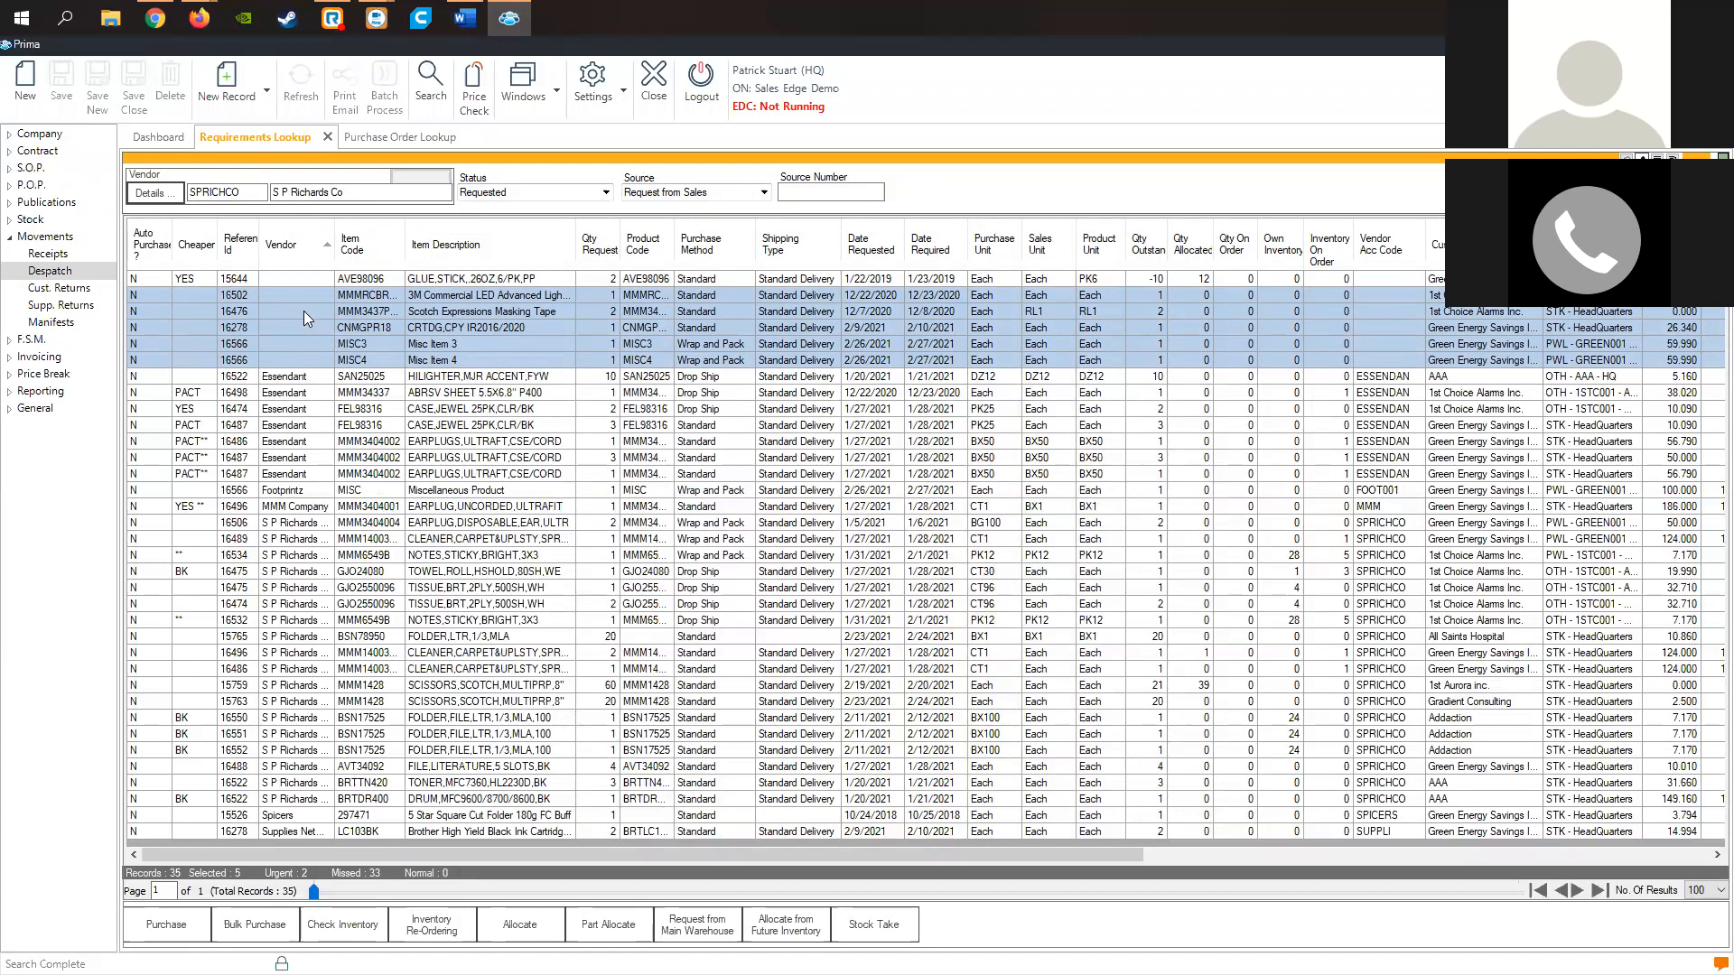
drag(314, 296, 322, 323)
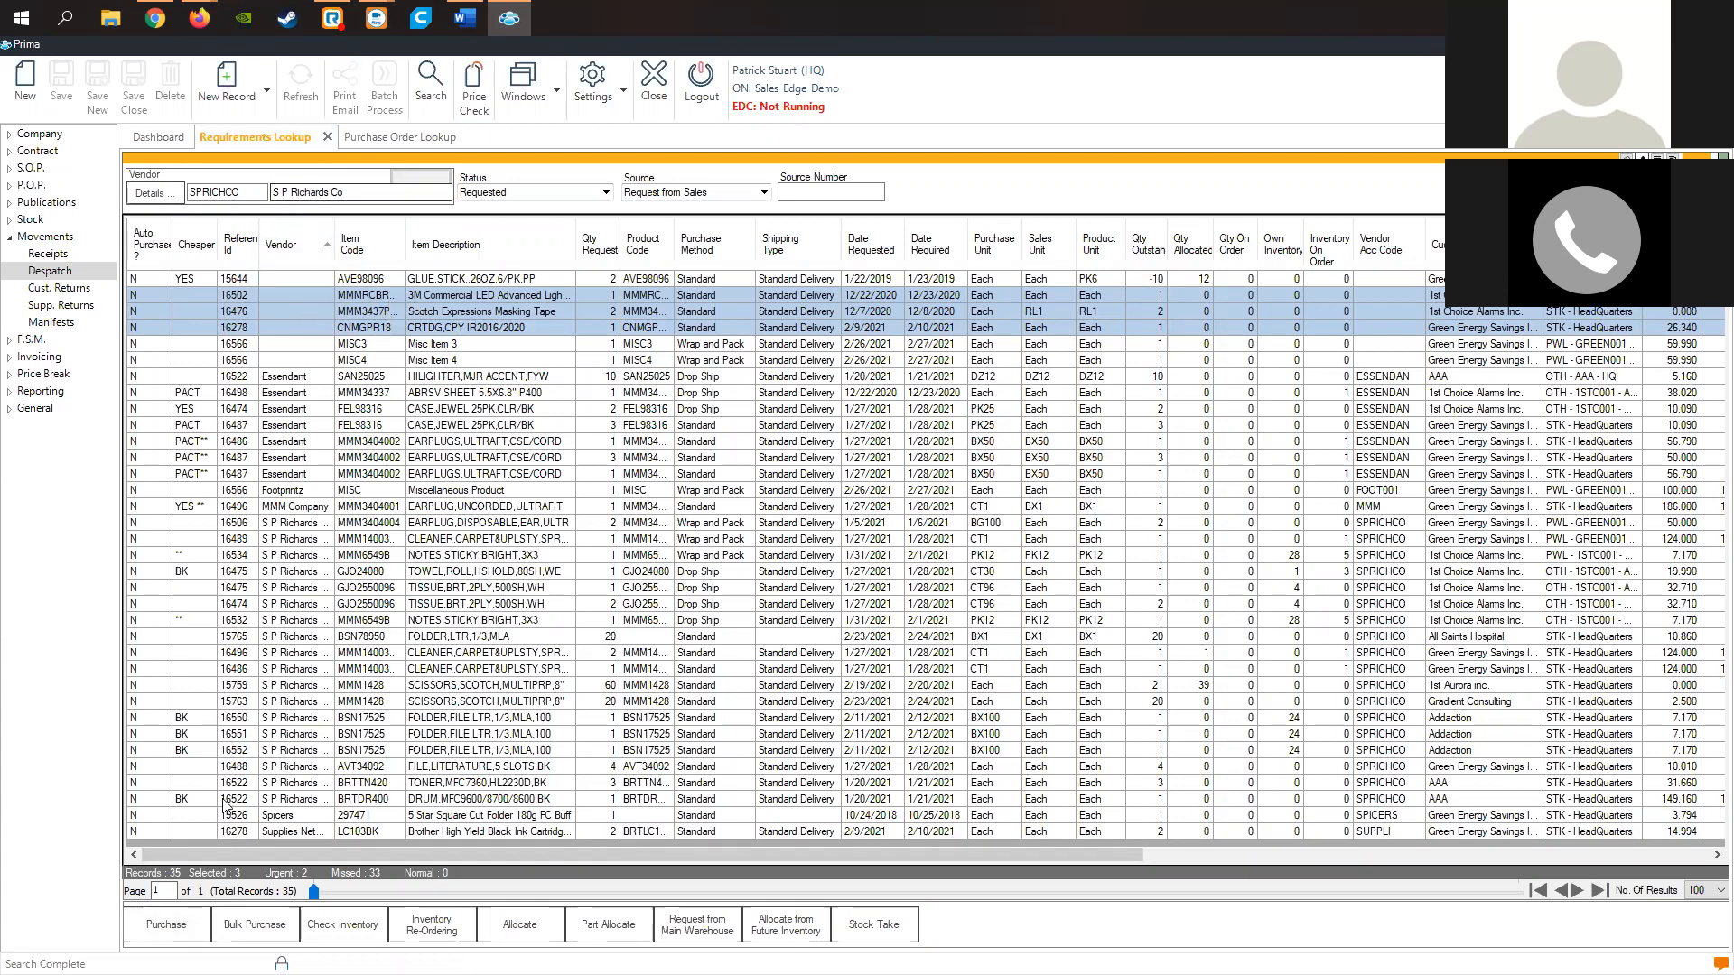
Purchase the three selected requirements with automatic authorization of EDI orders turned off.
click(182, 935)
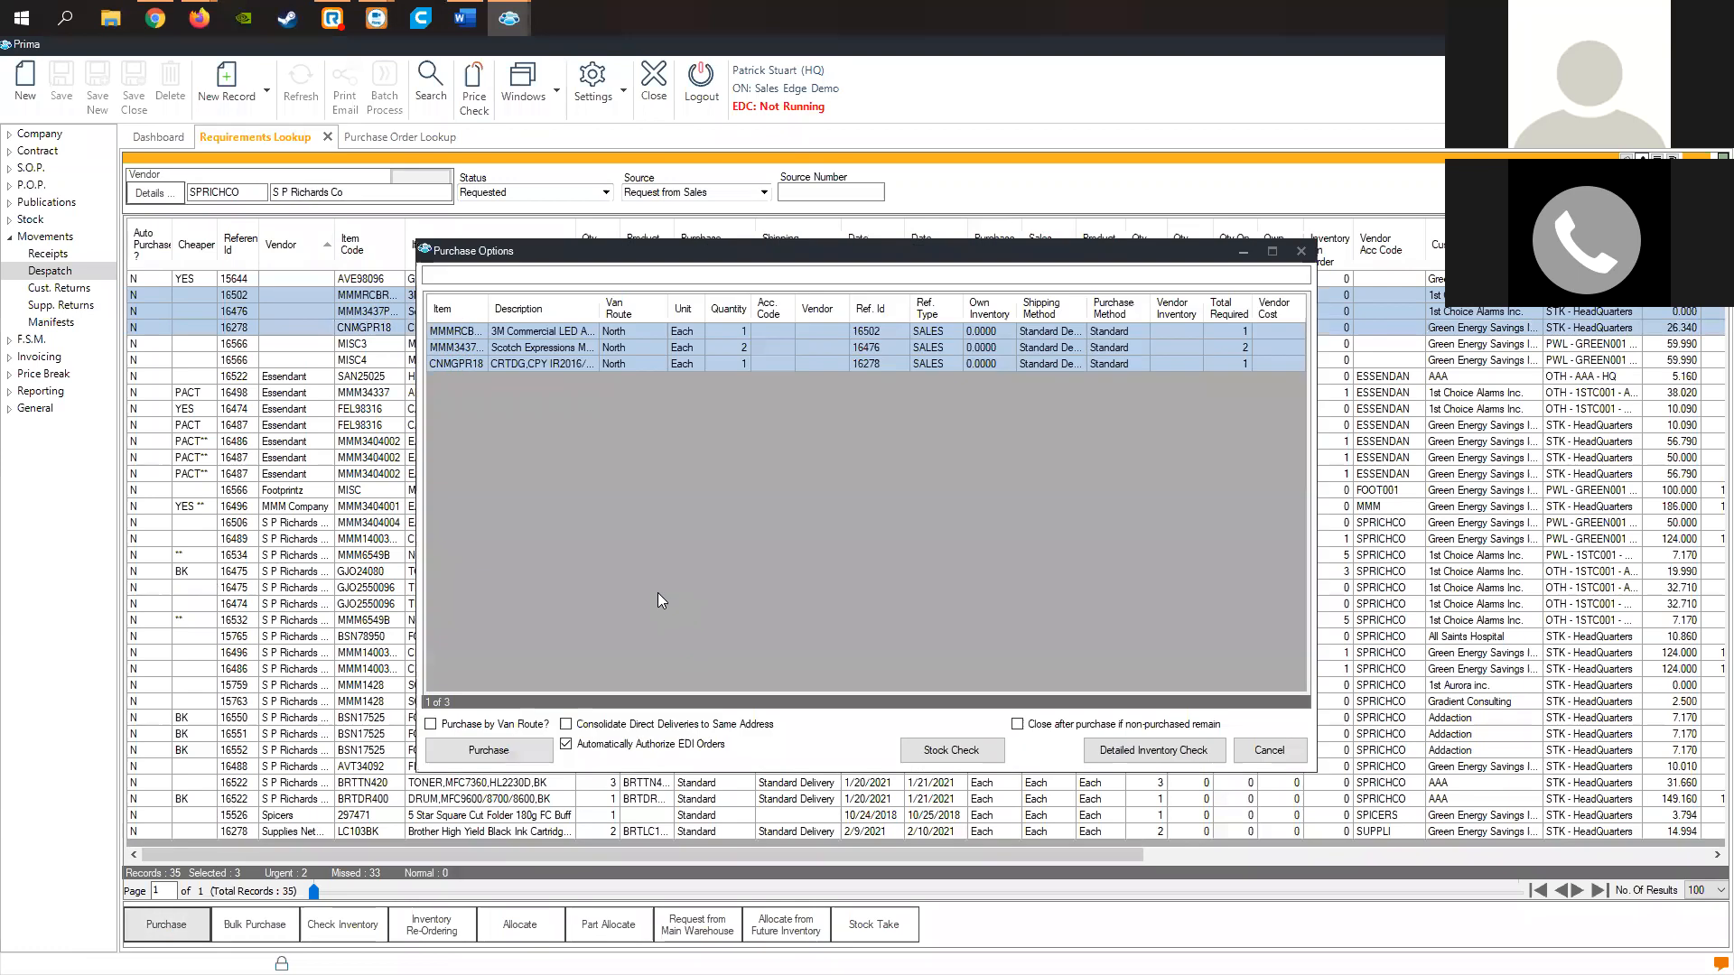
click(567, 745)
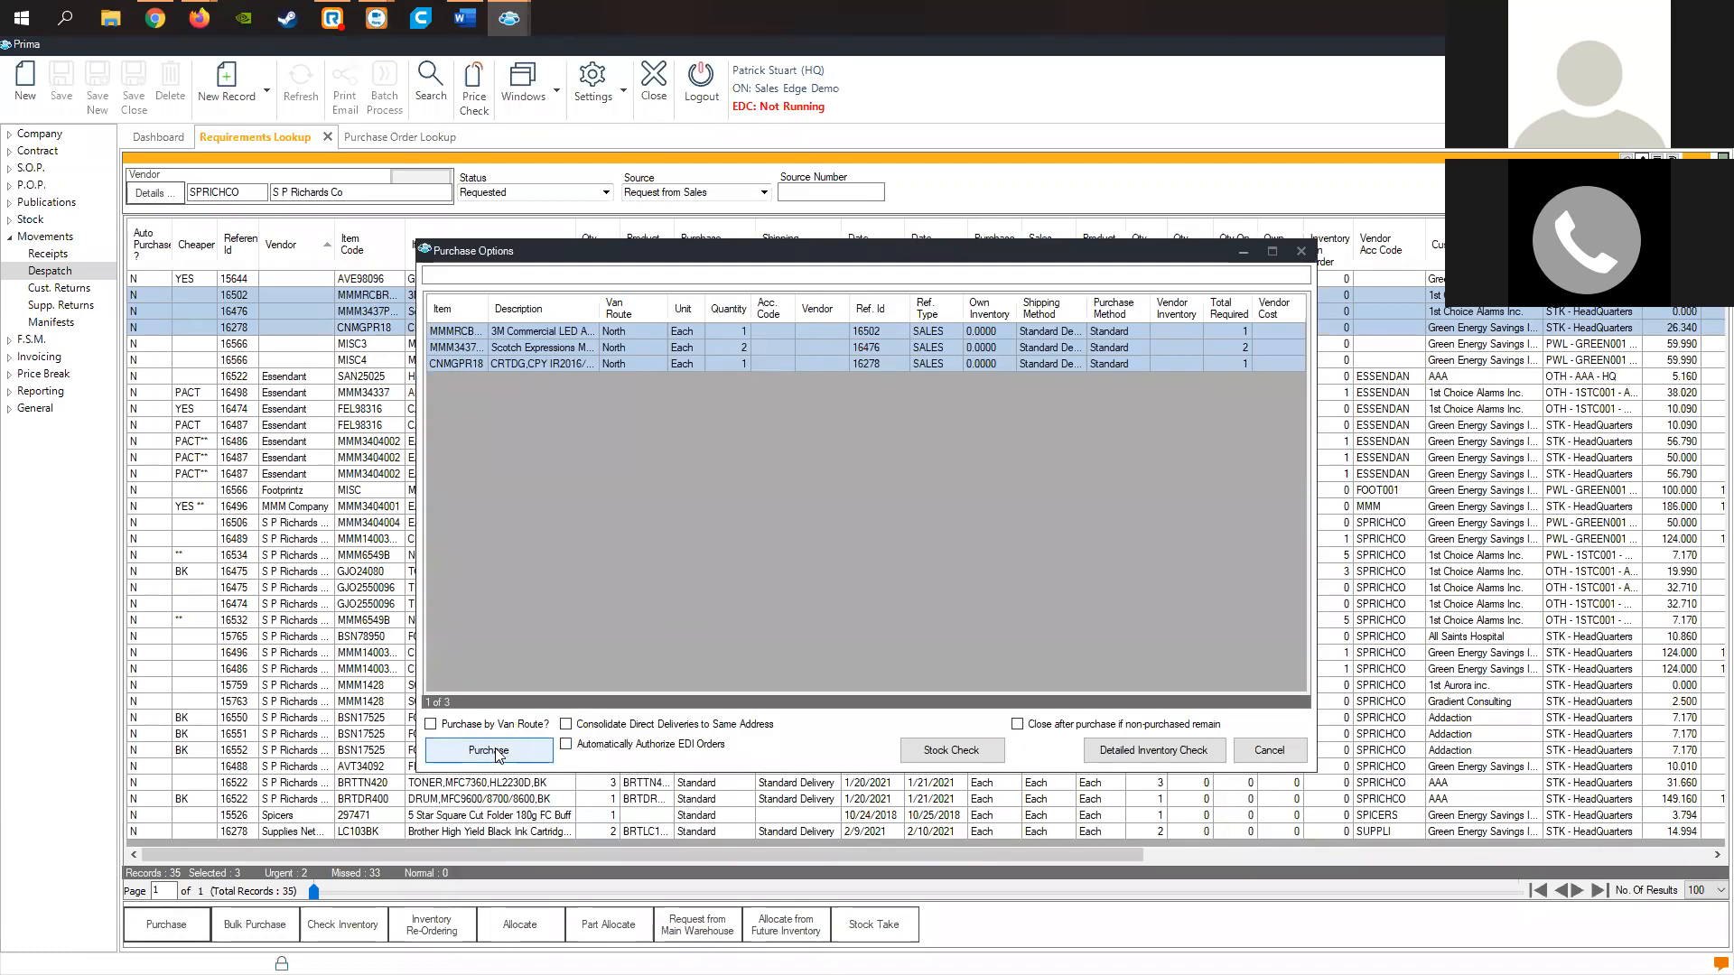
click(495, 752)
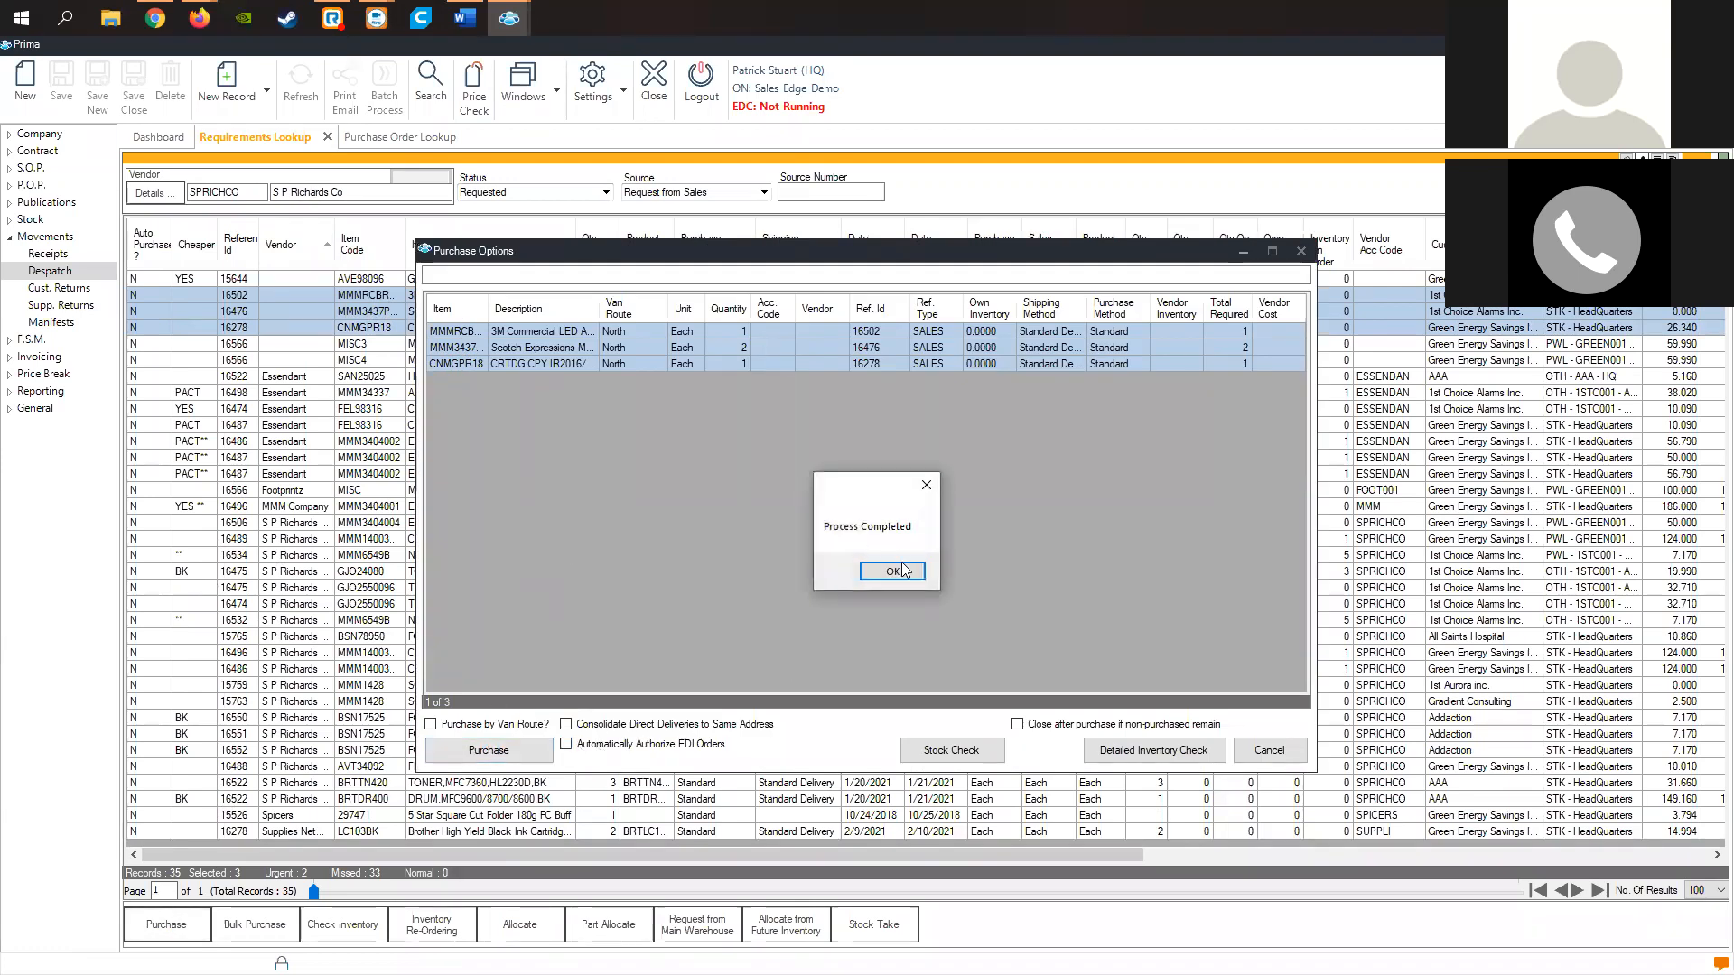
click(901, 571)
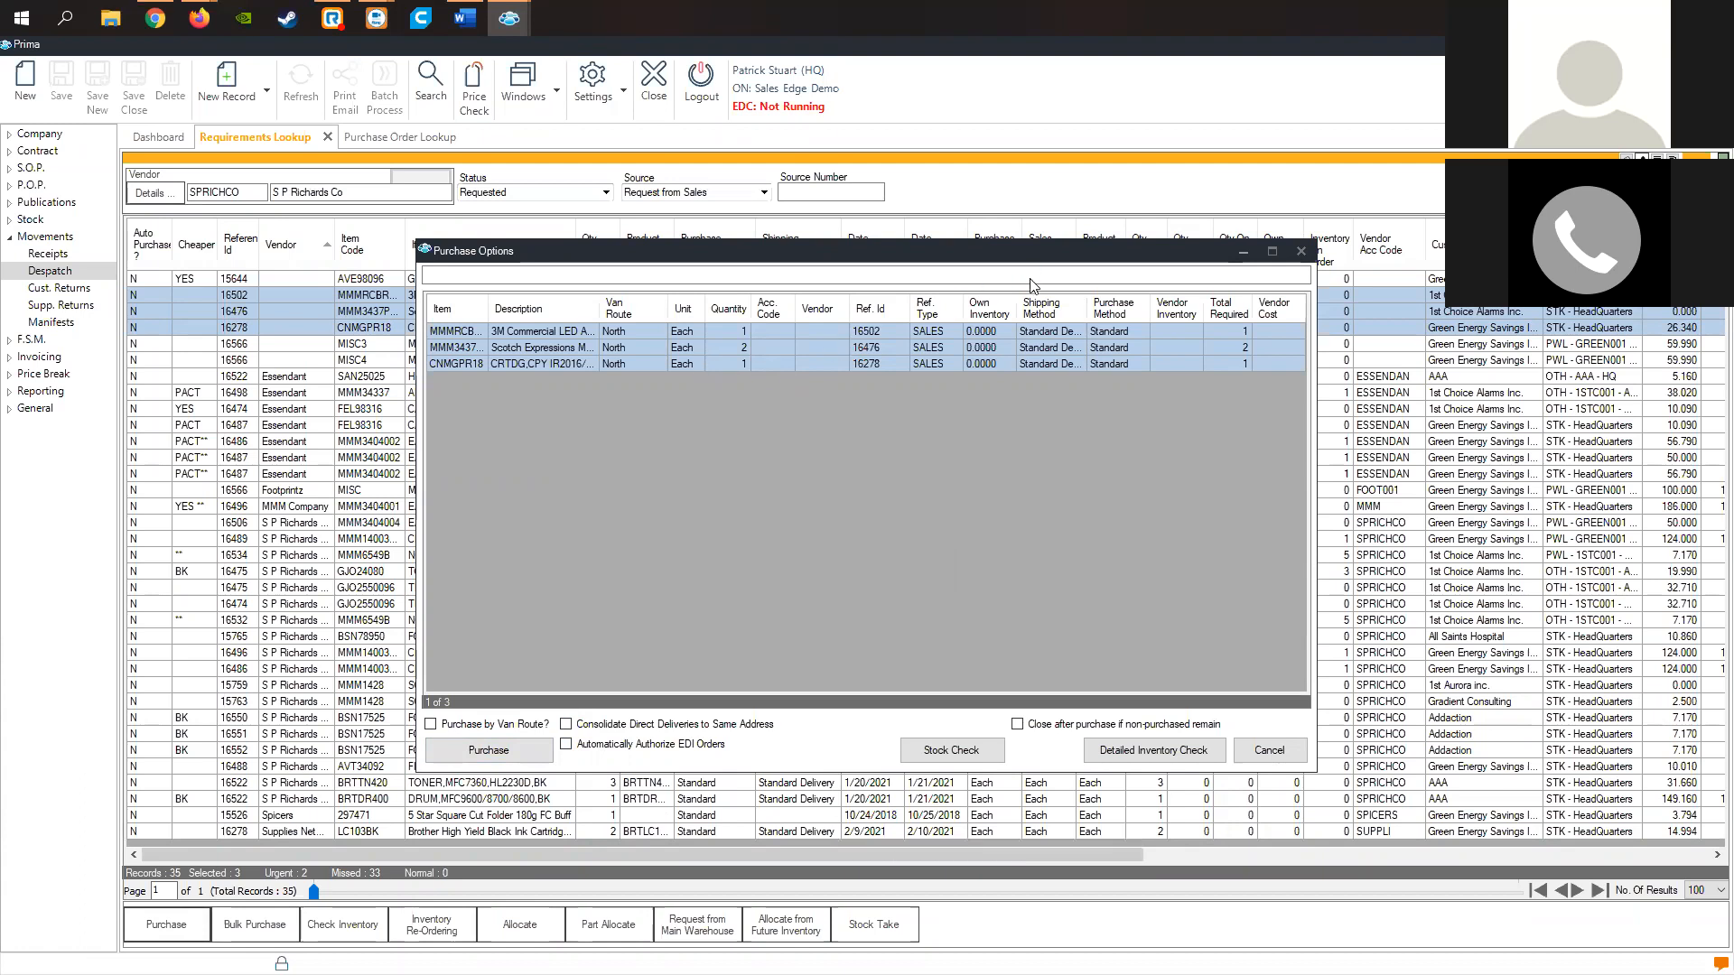
Refresh the purchase orders list and review the newest S P Richards Co order.
click(54, 186)
click(43, 218)
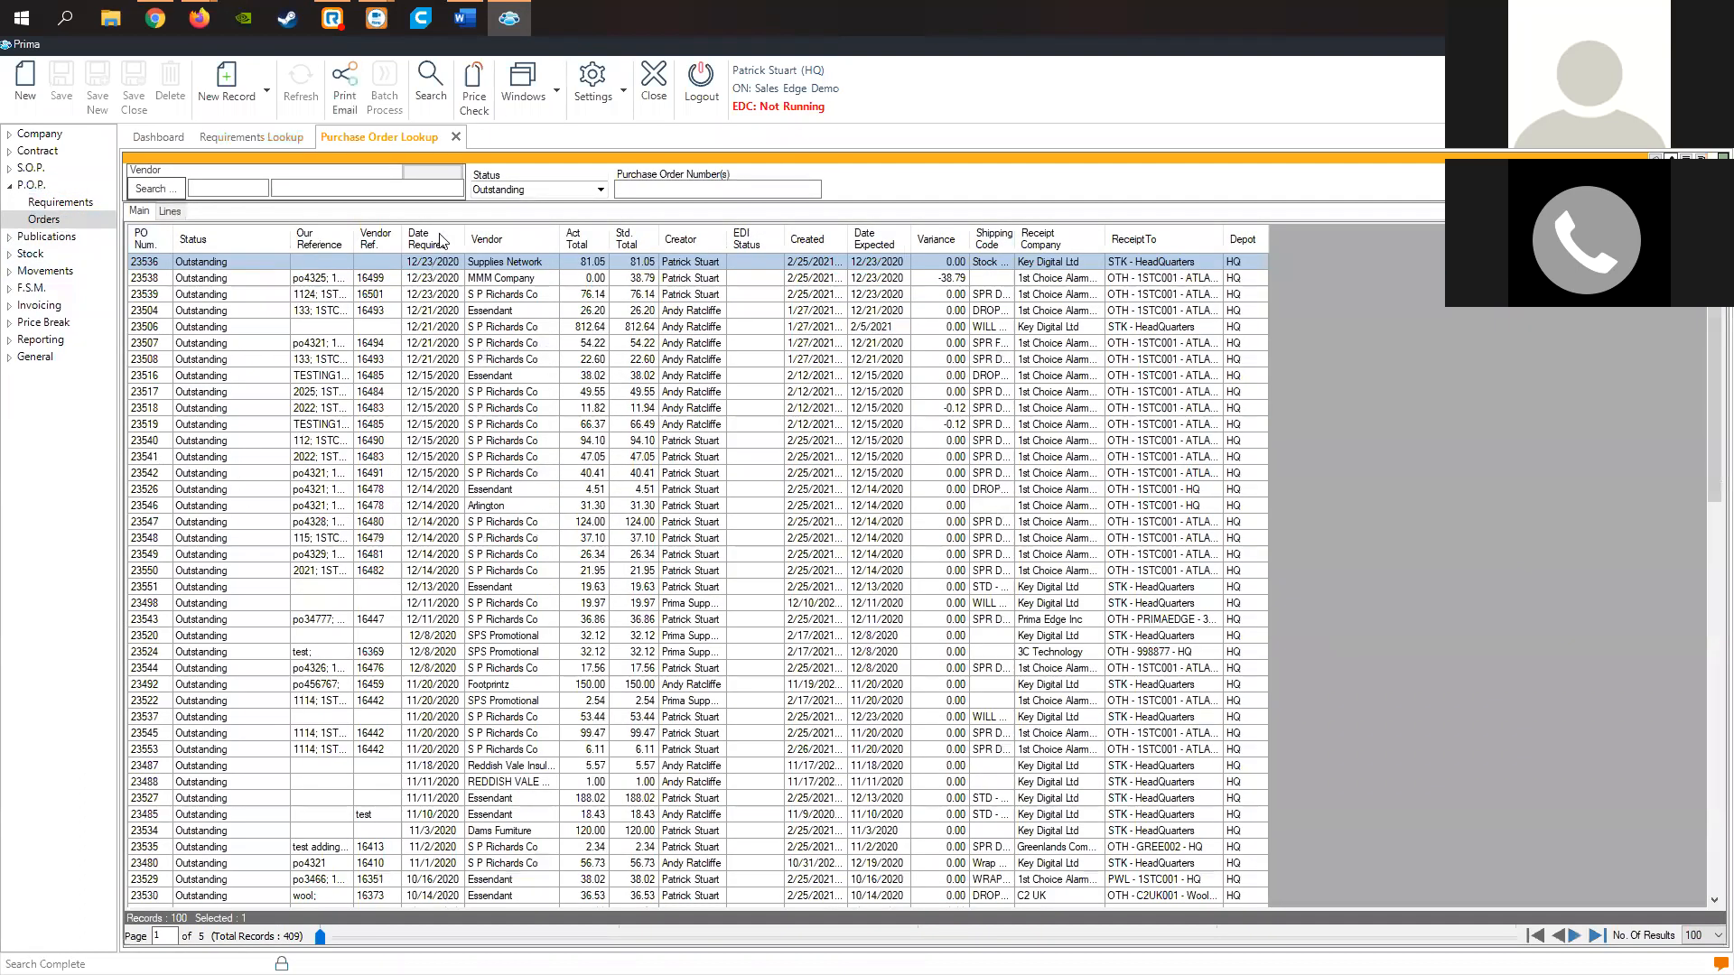
click(431, 79)
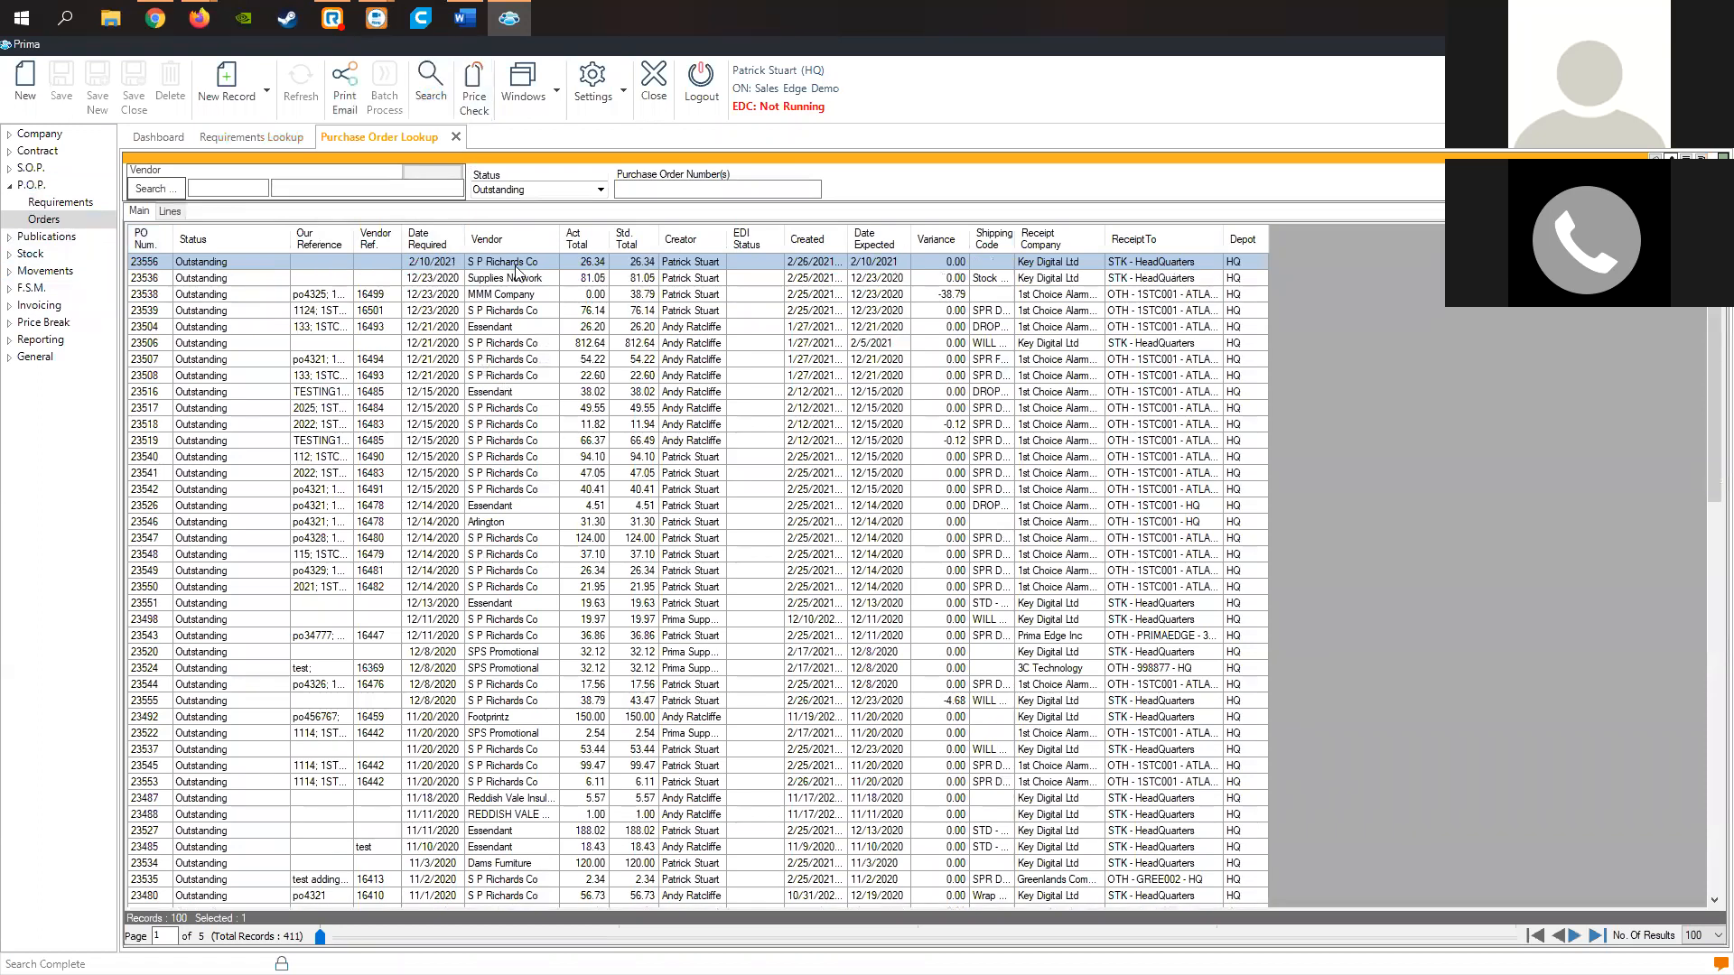
double_click(517, 266)
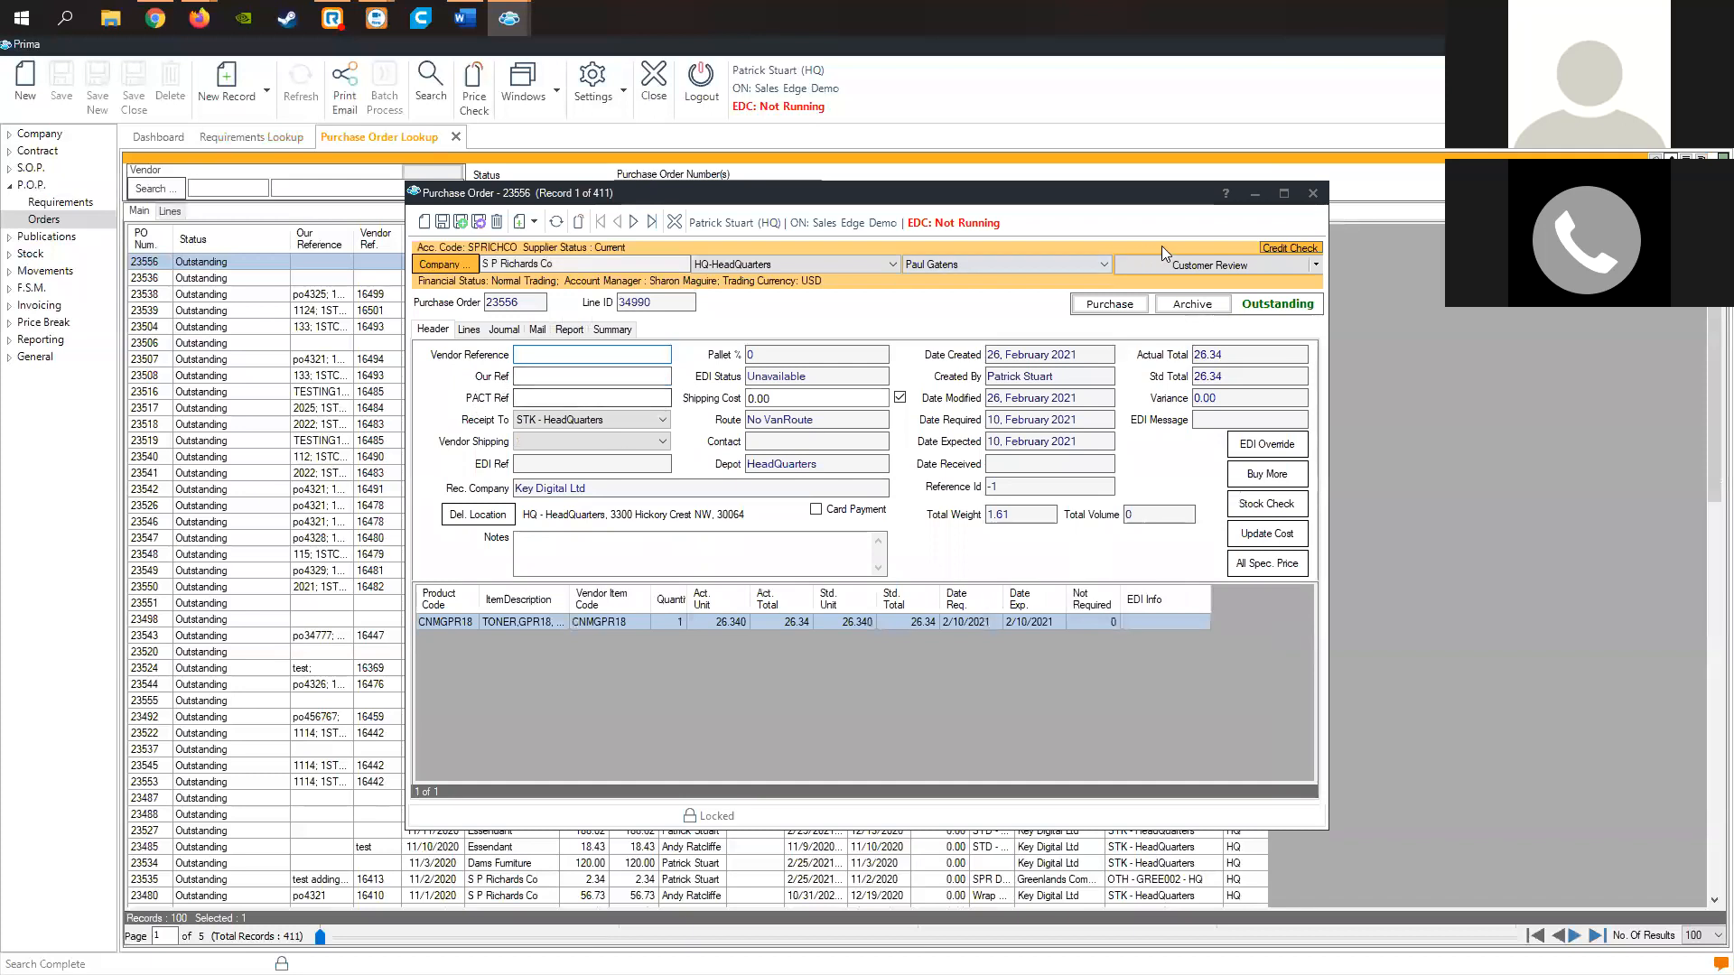
click(1315, 194)
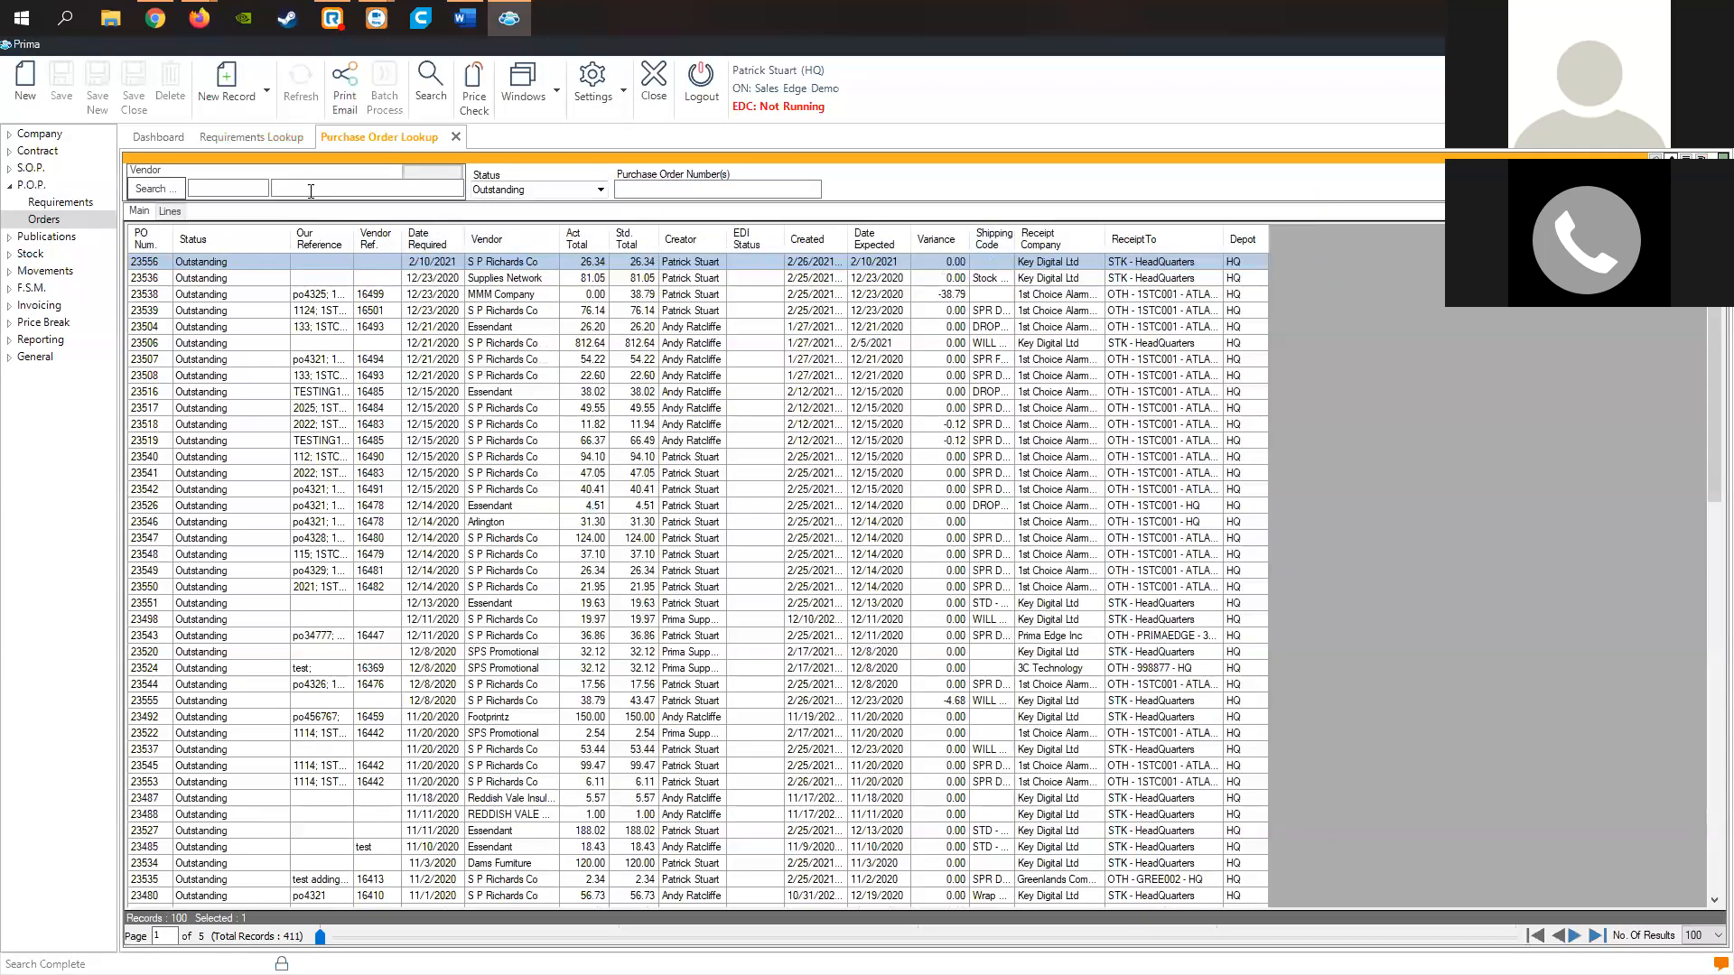
Relist the requirements for all vendors, then select MISC3 and MISC4 with S P Richards Co as the vendor.
click(258, 139)
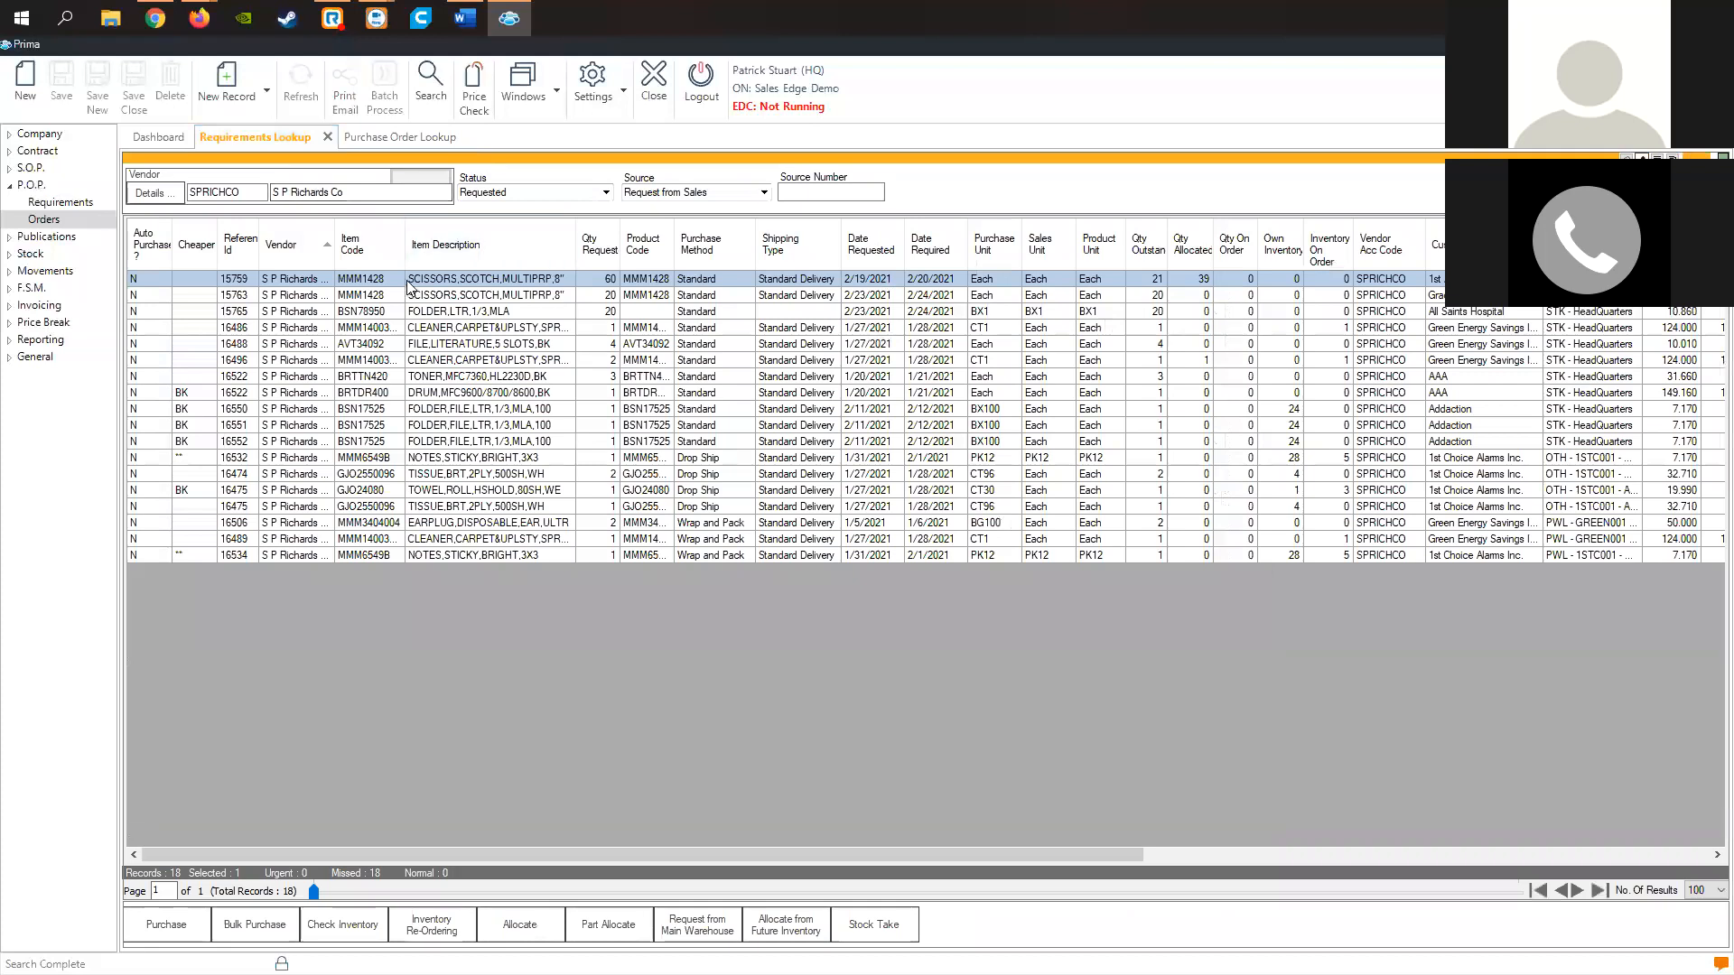
click(431, 86)
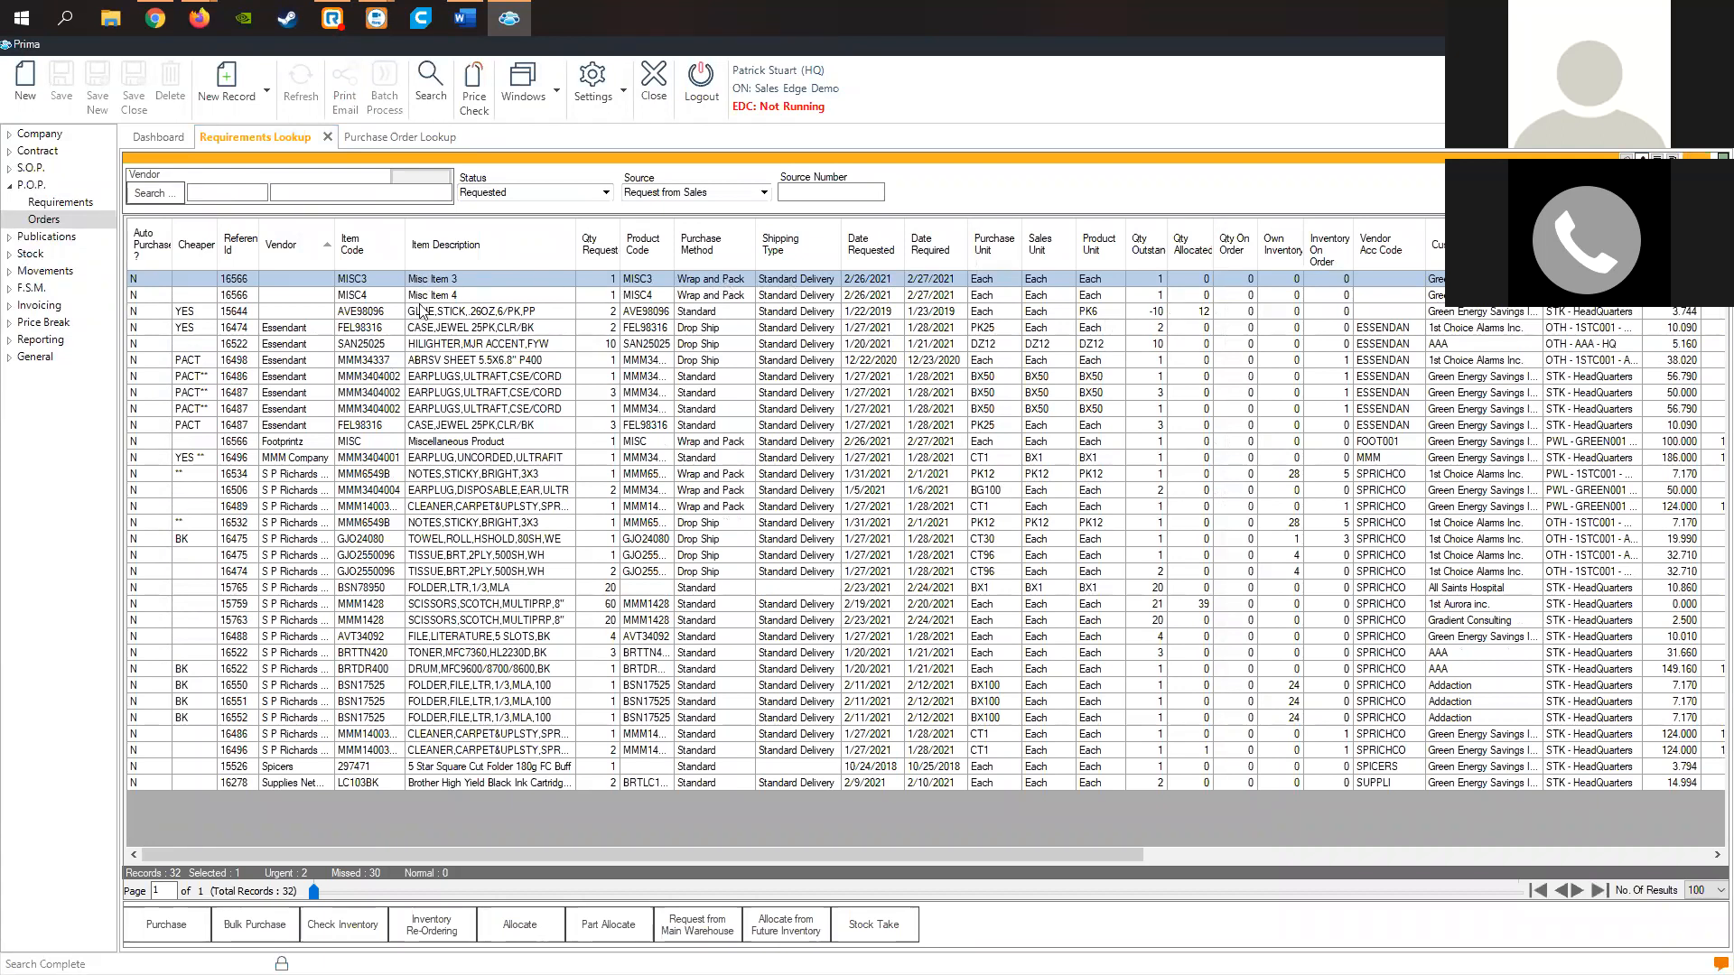
ctrl+click(316, 295)
click(316, 192)
text(s p r)
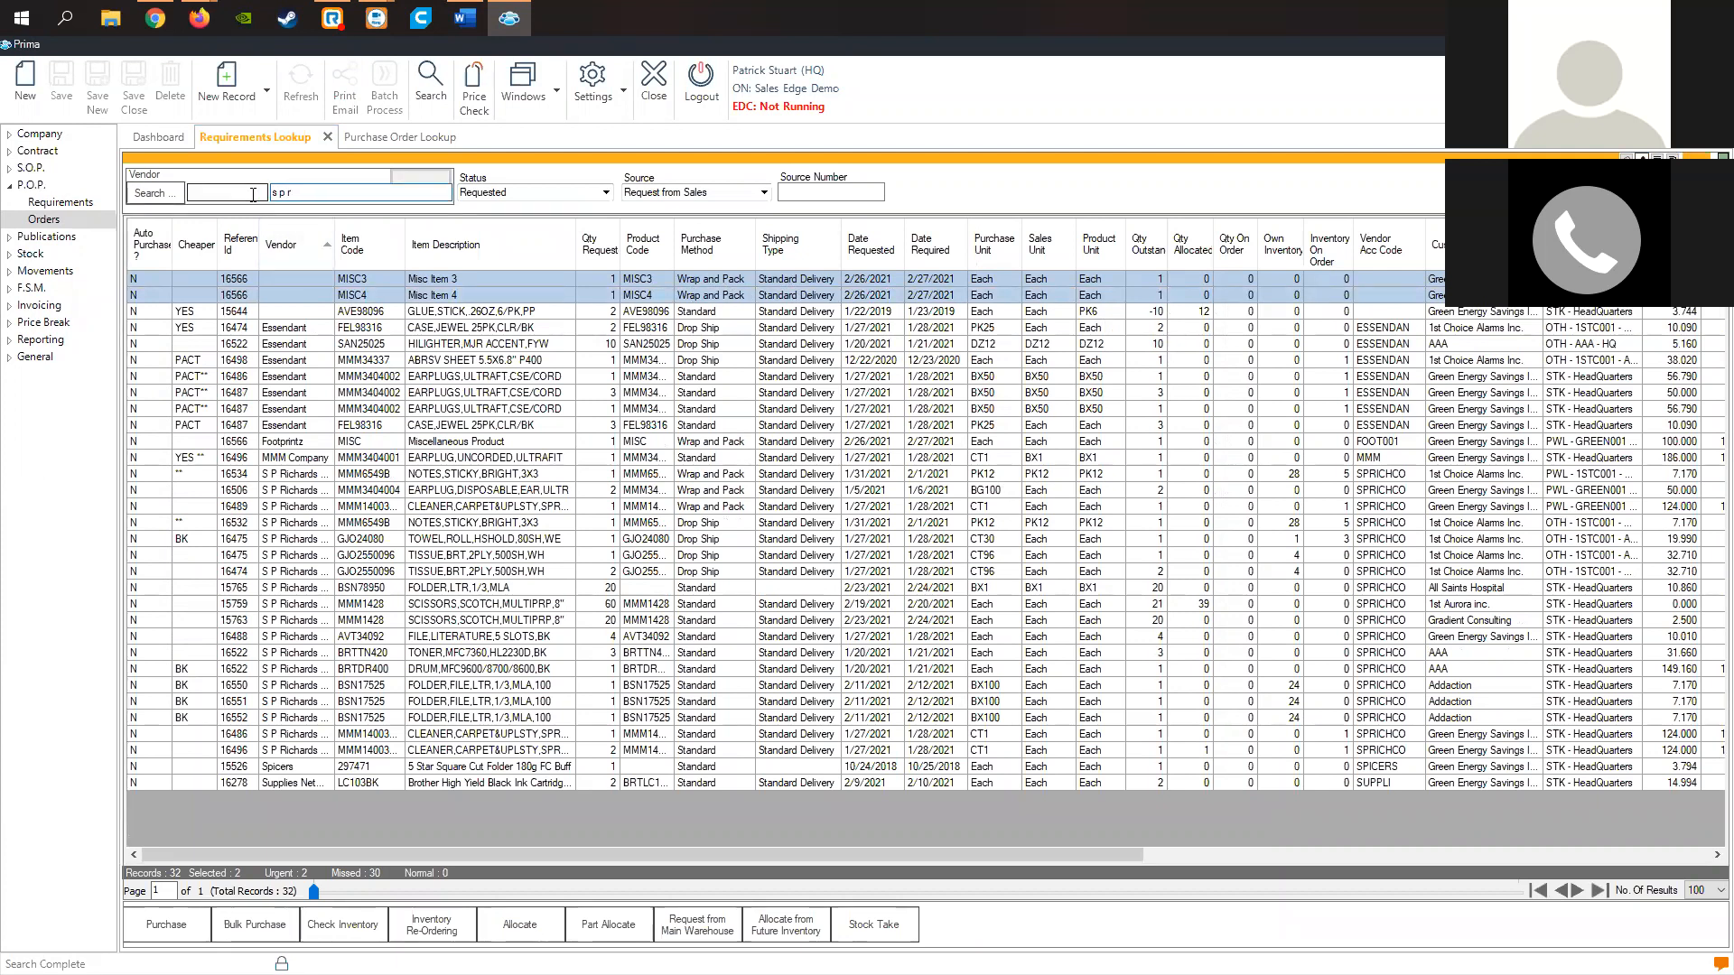
click(164, 194)
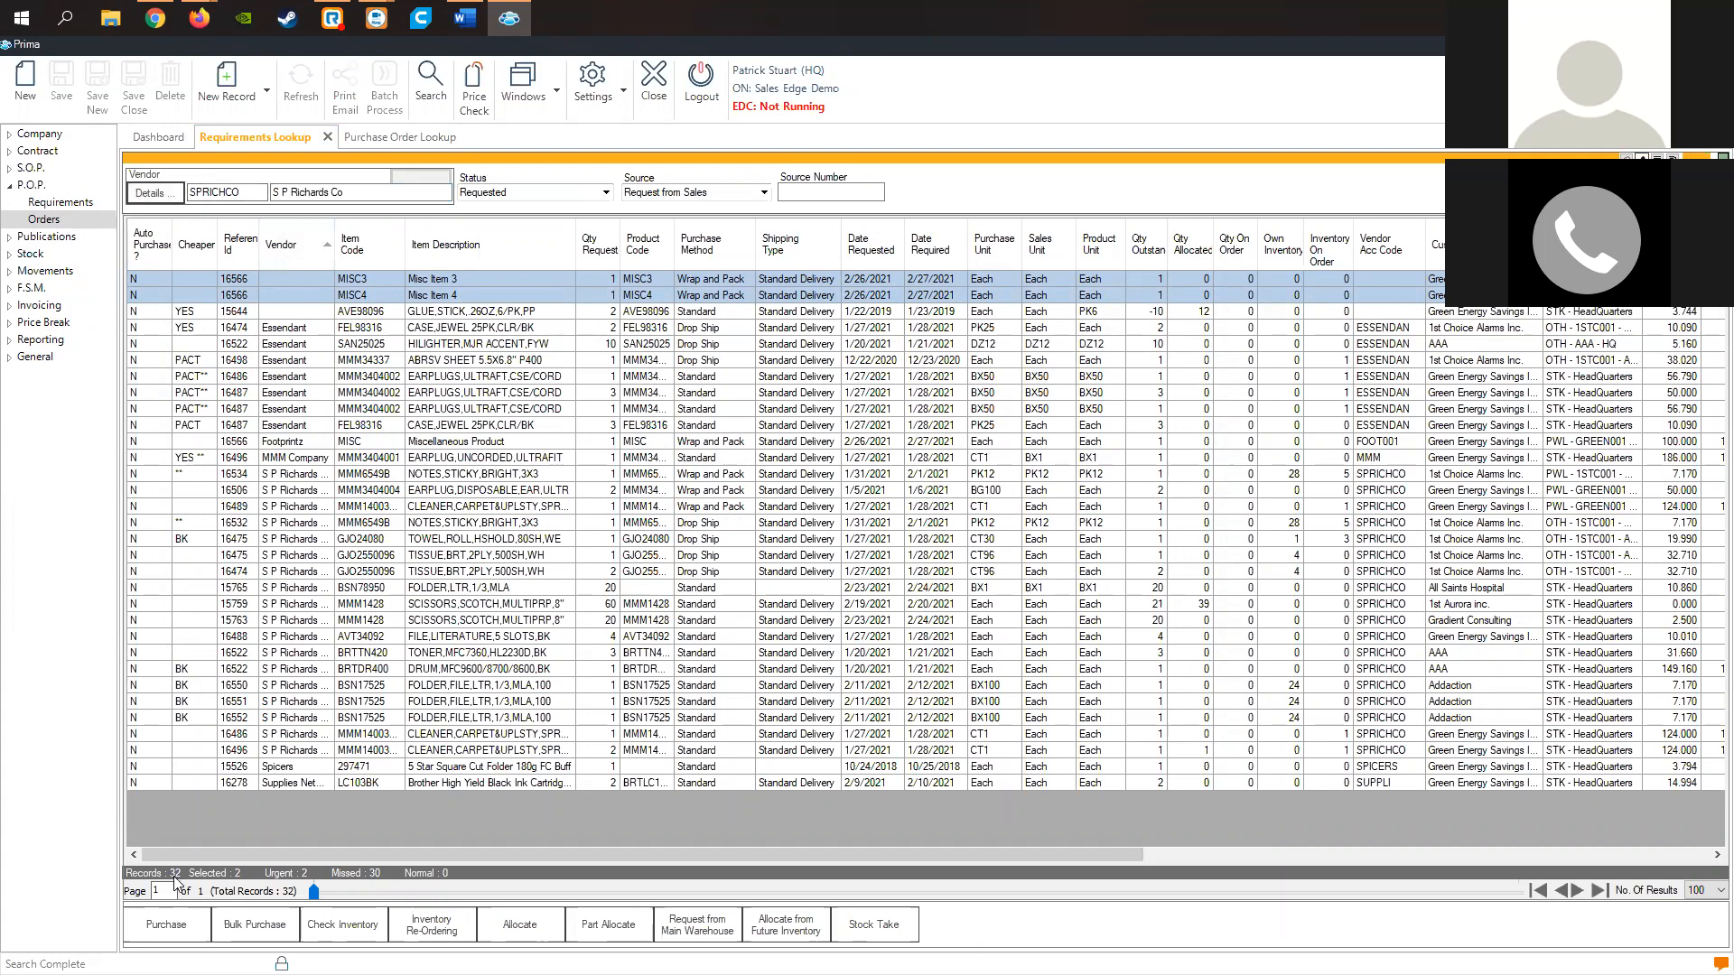
Purchase Misc Item 3 and Misc Item 4 with automatic authorization of EDI orders turned off.
click(166, 925)
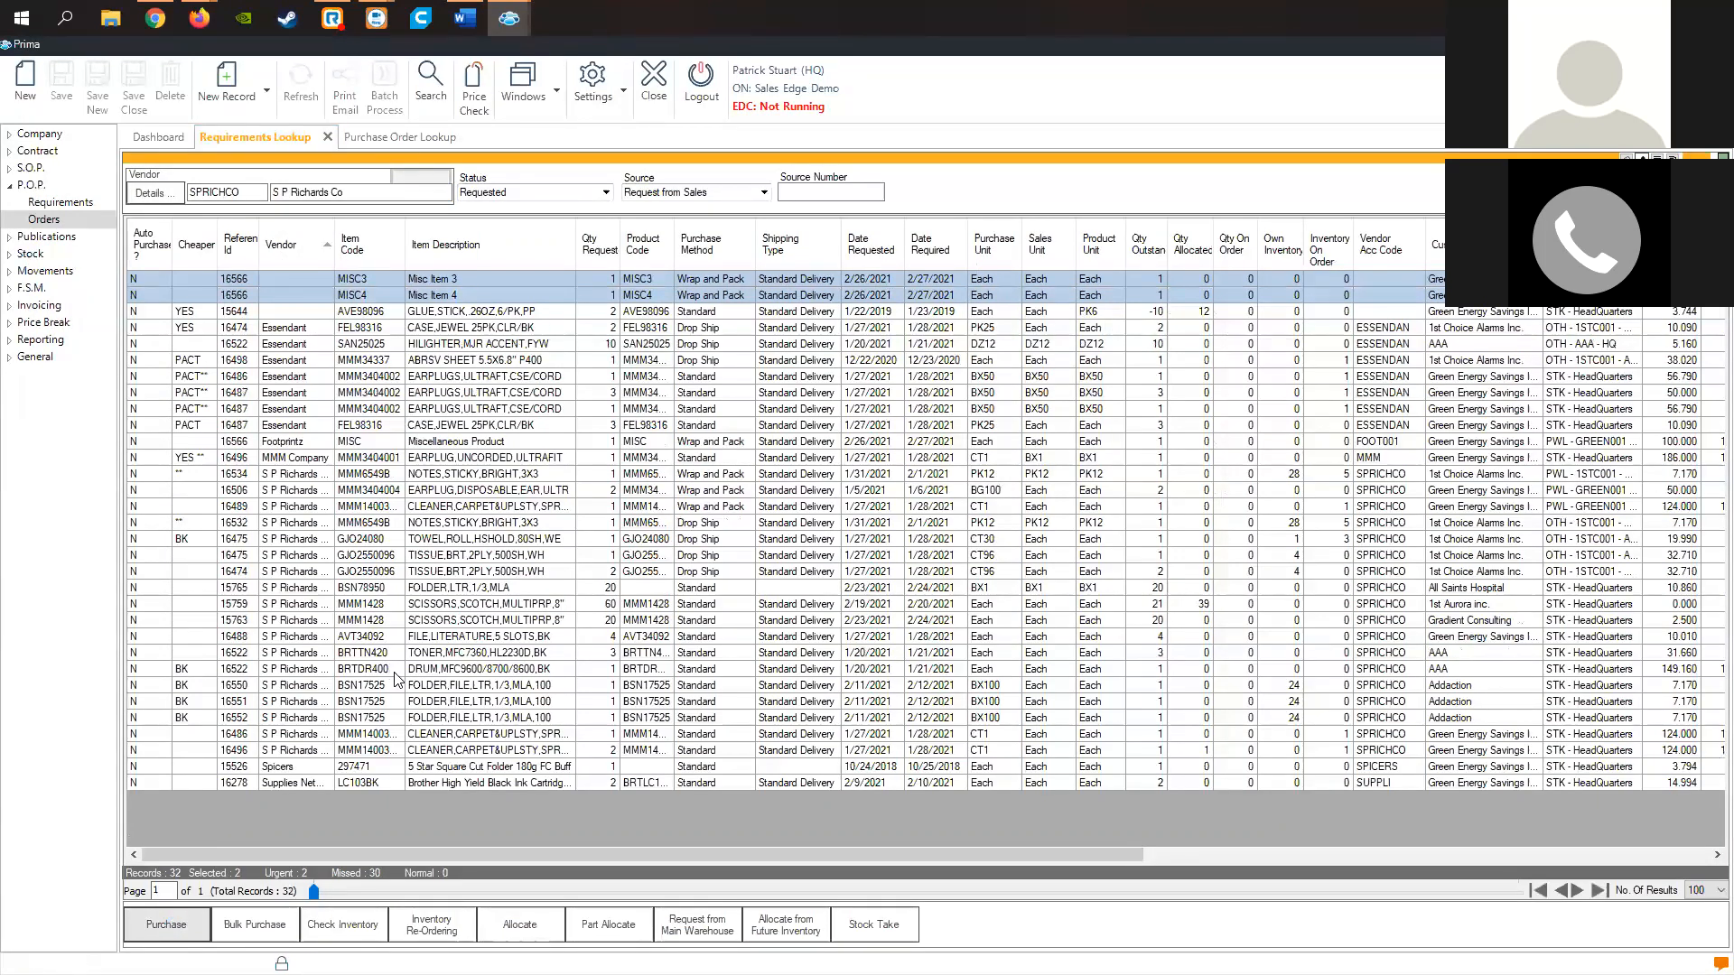
click(613, 750)
click(511, 750)
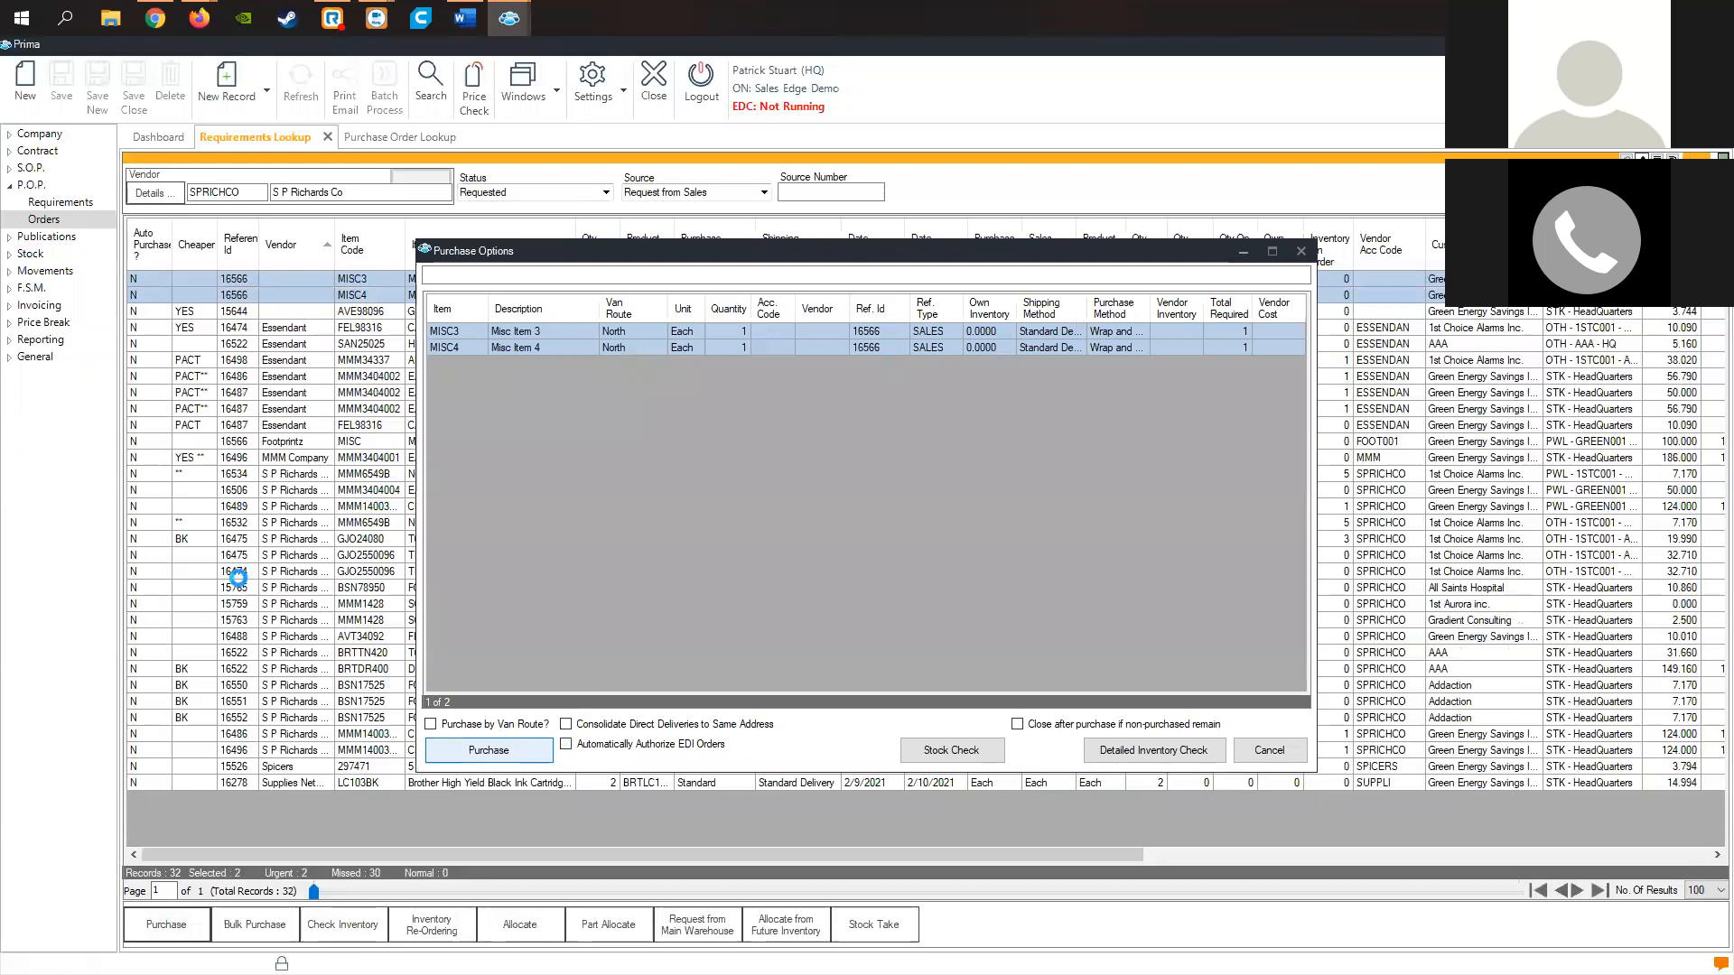
Finish the purchase, refresh the purchase orders list and review the S P Richards Co order for Misc Item 3 and Misc Item 4.
click(891, 572)
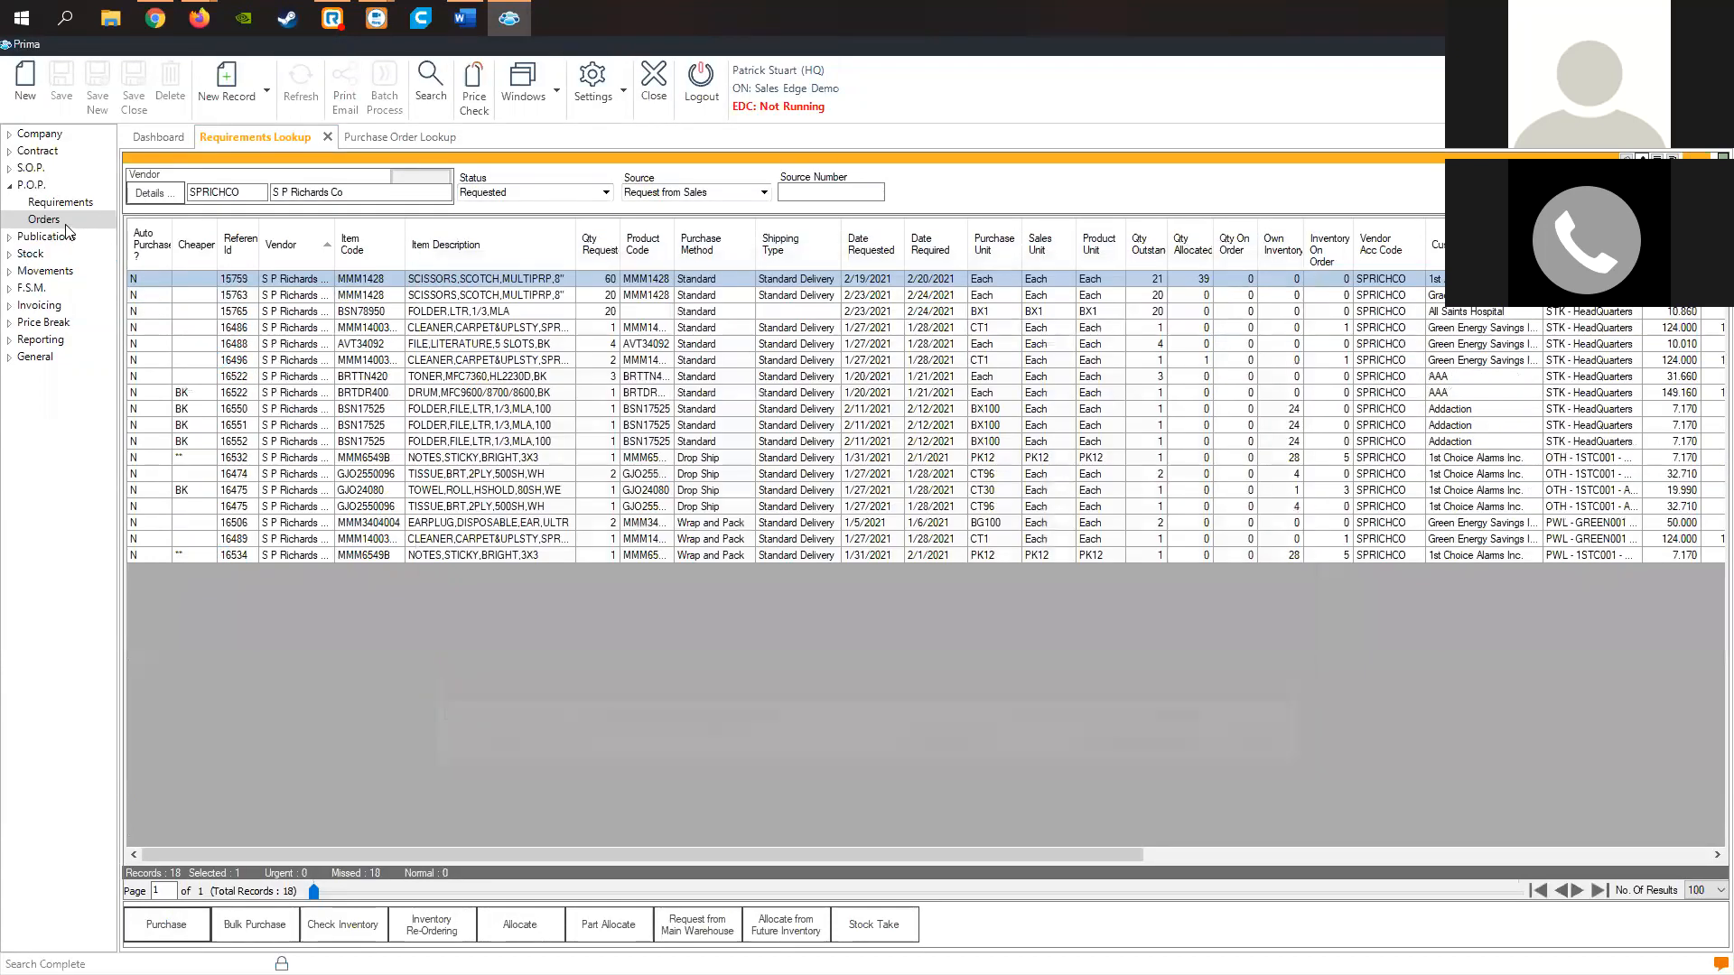
click(66, 226)
click(431, 81)
double_click(317, 262)
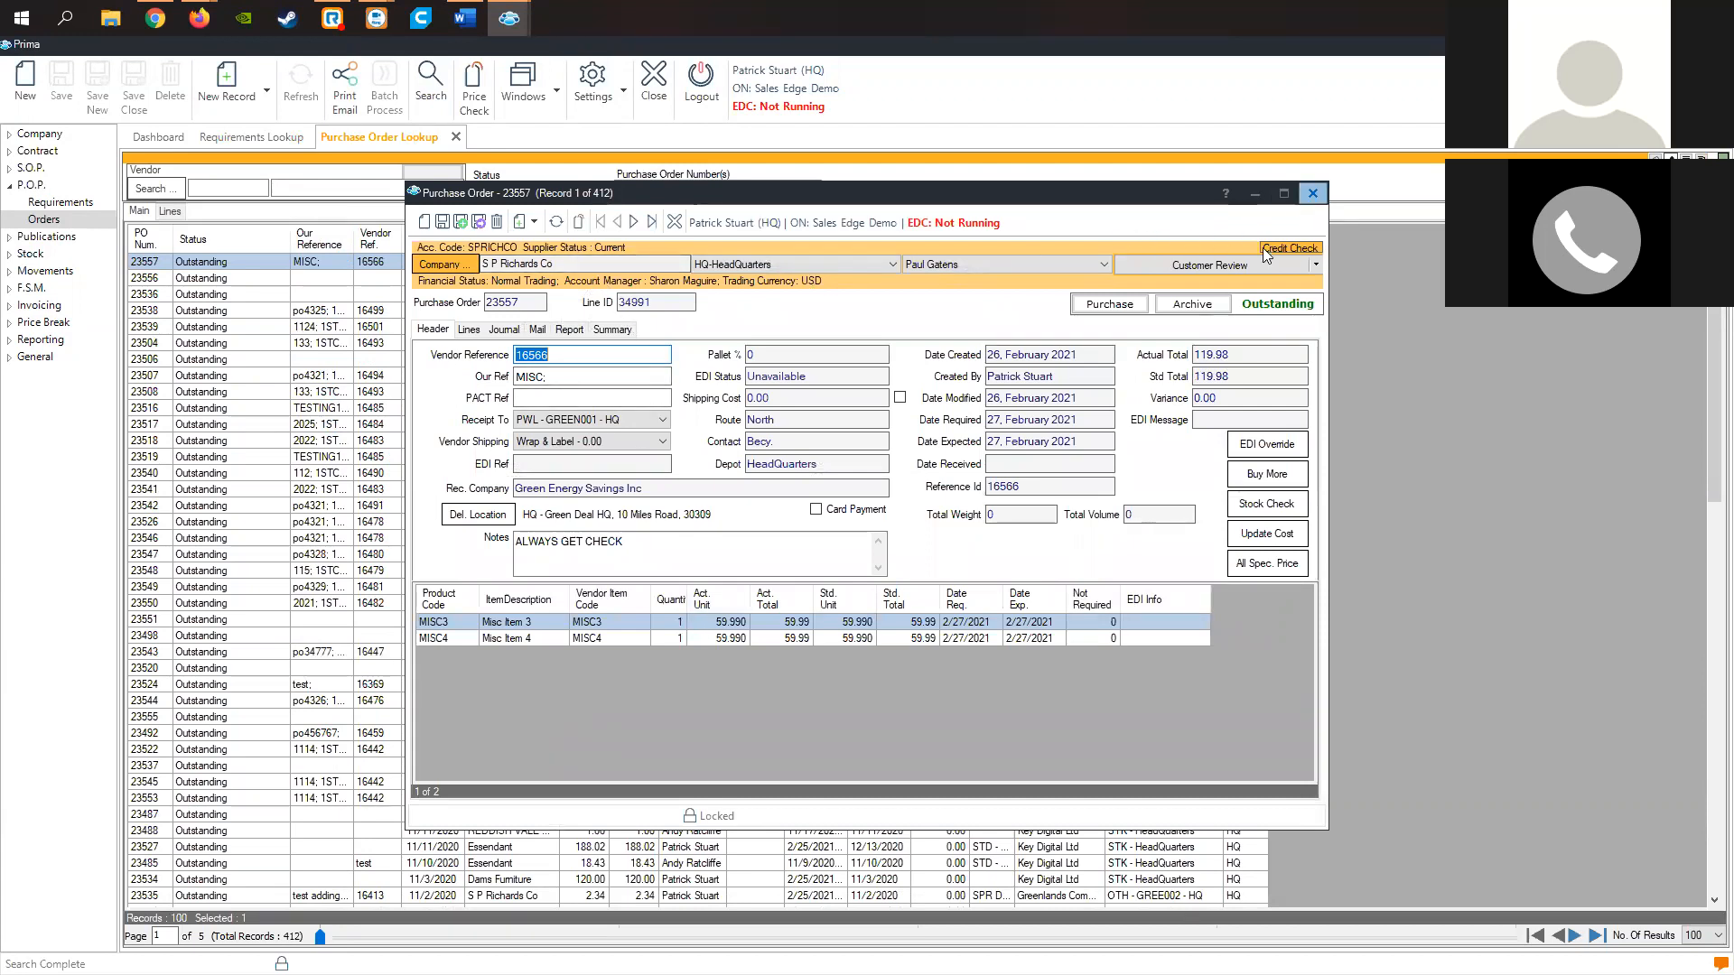
click(1312, 192)
Clear the vendor filter in the requirements lookup and relist the requirements for all vendors.
click(260, 147)
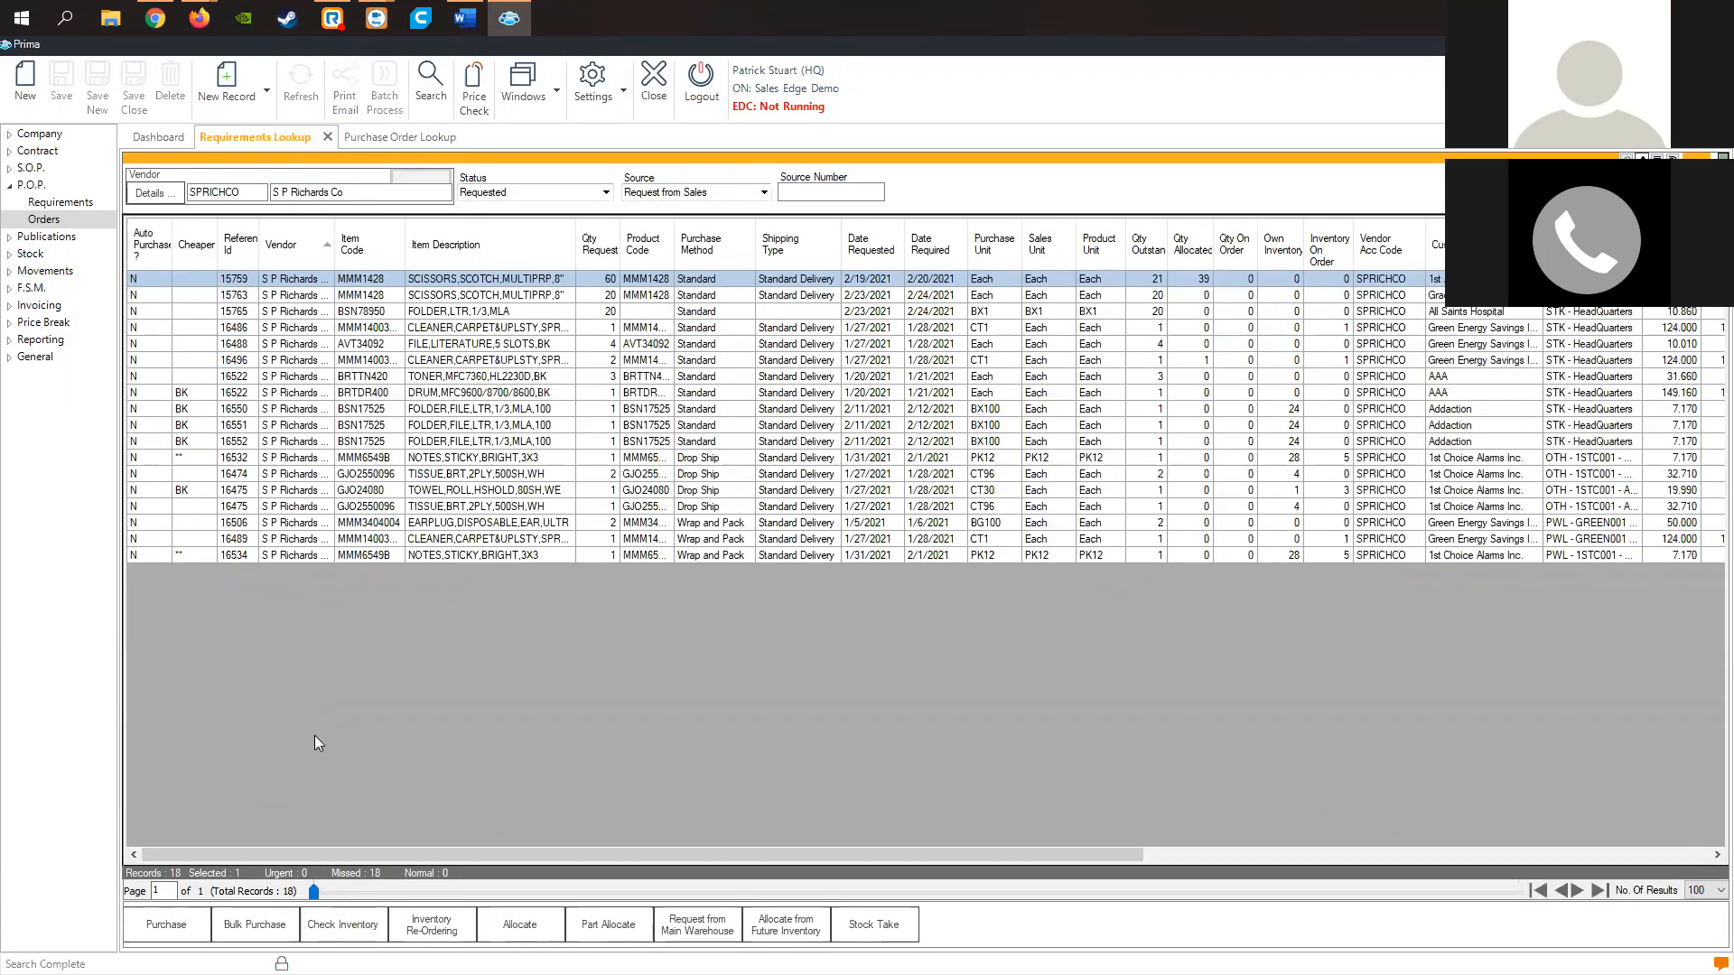
click(355, 193)
key(BackSpace)
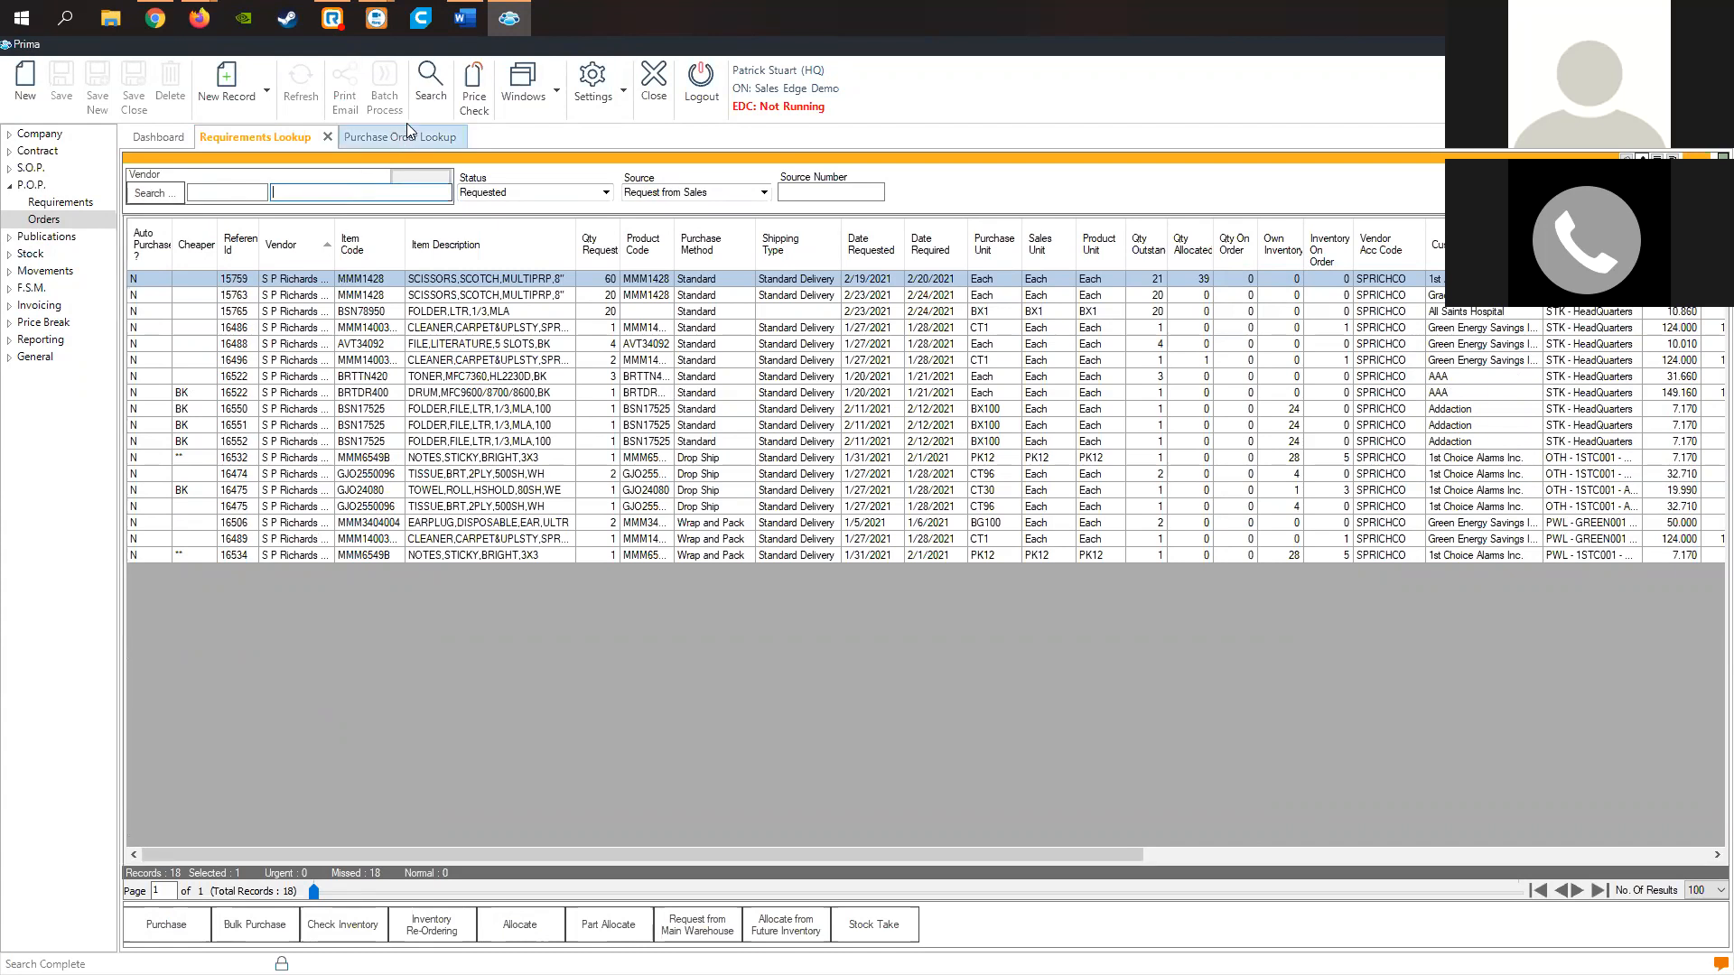
click(431, 82)
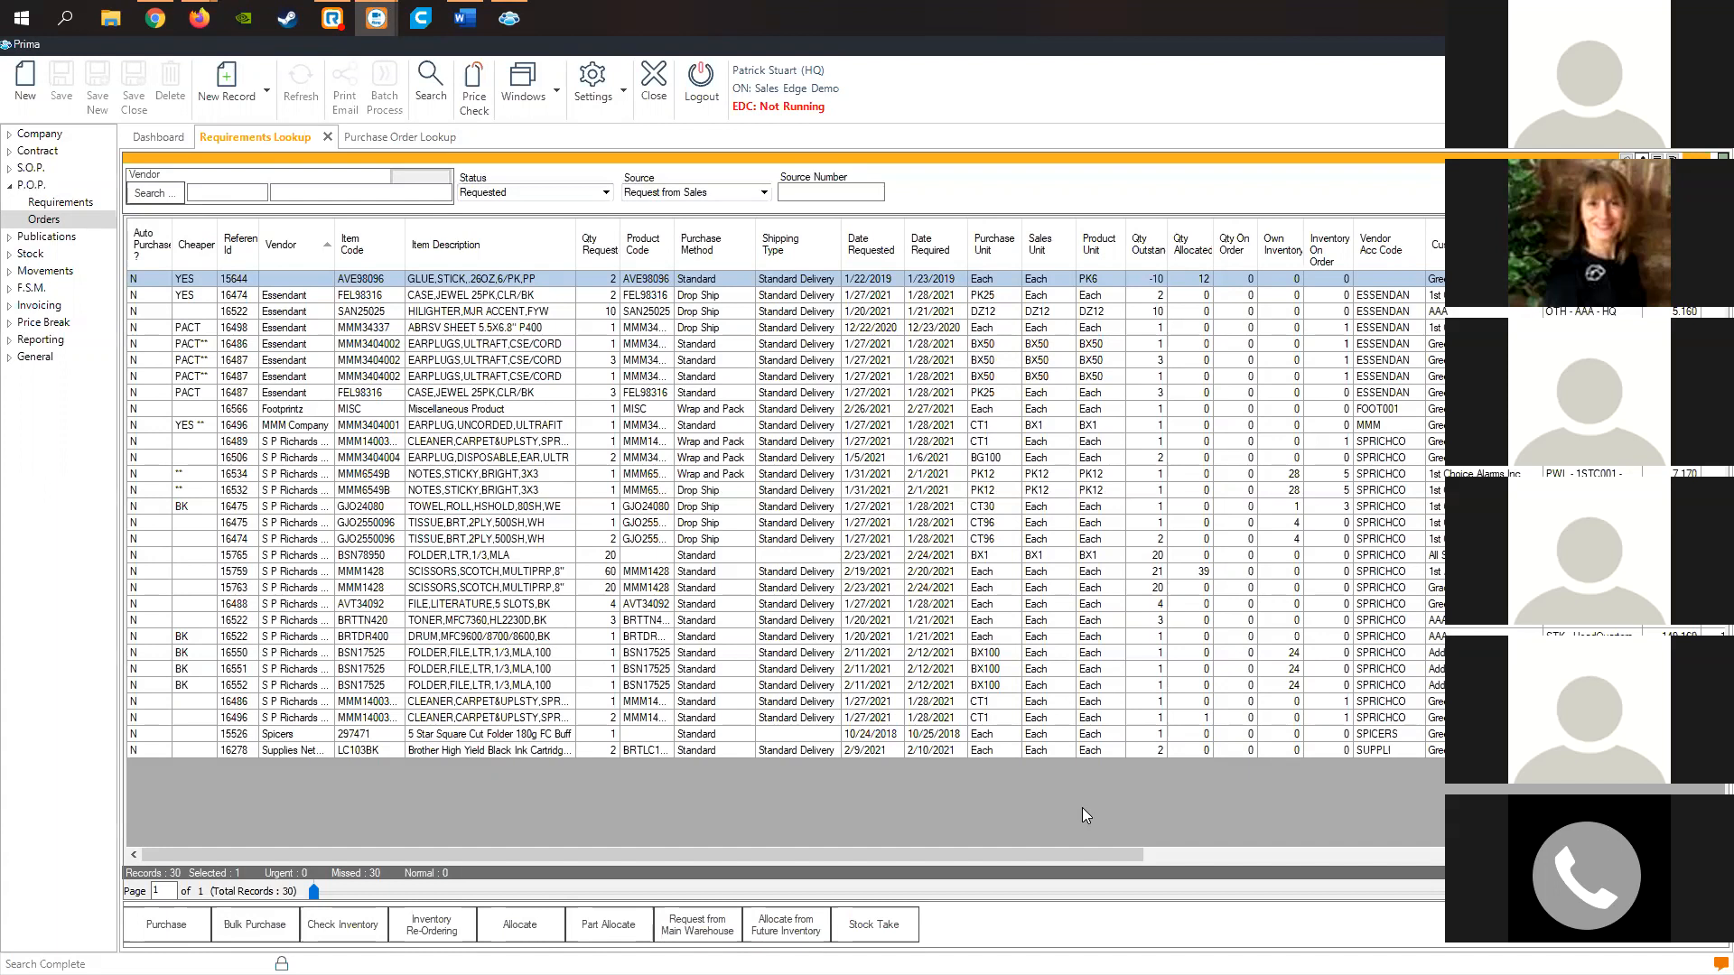
Start a stock take from the Essendant MMM3404002 earplugs requirement with a requested quantity of 3.
click(617, 298)
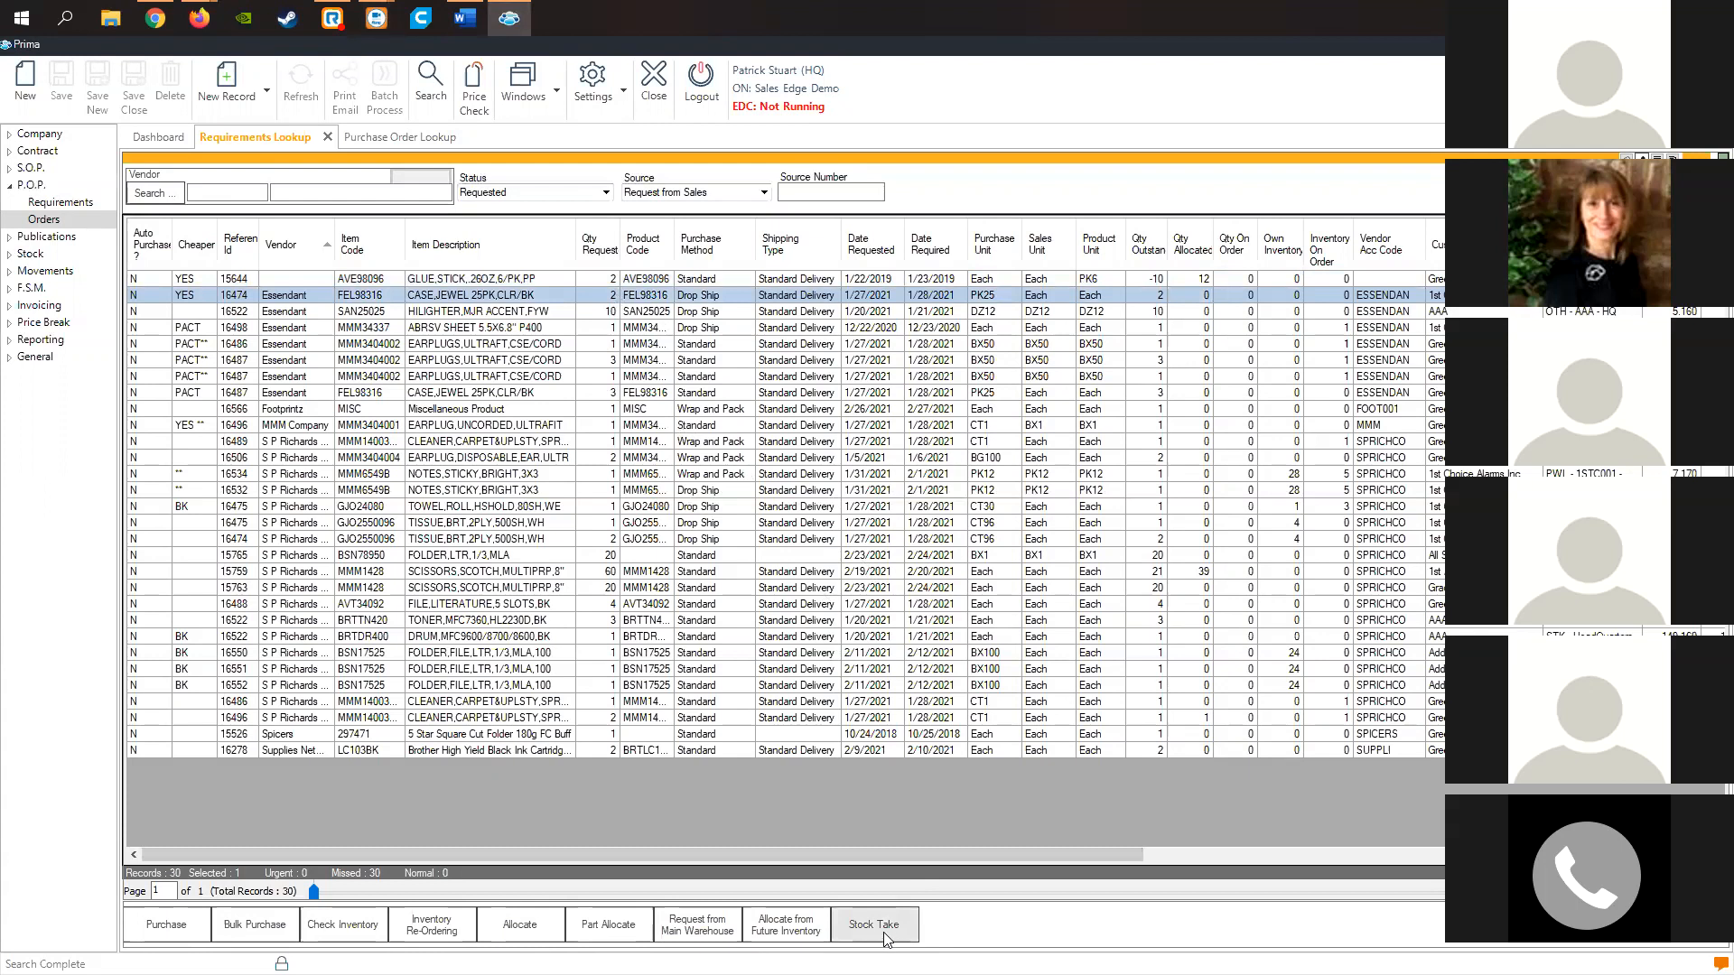
click(698, 363)
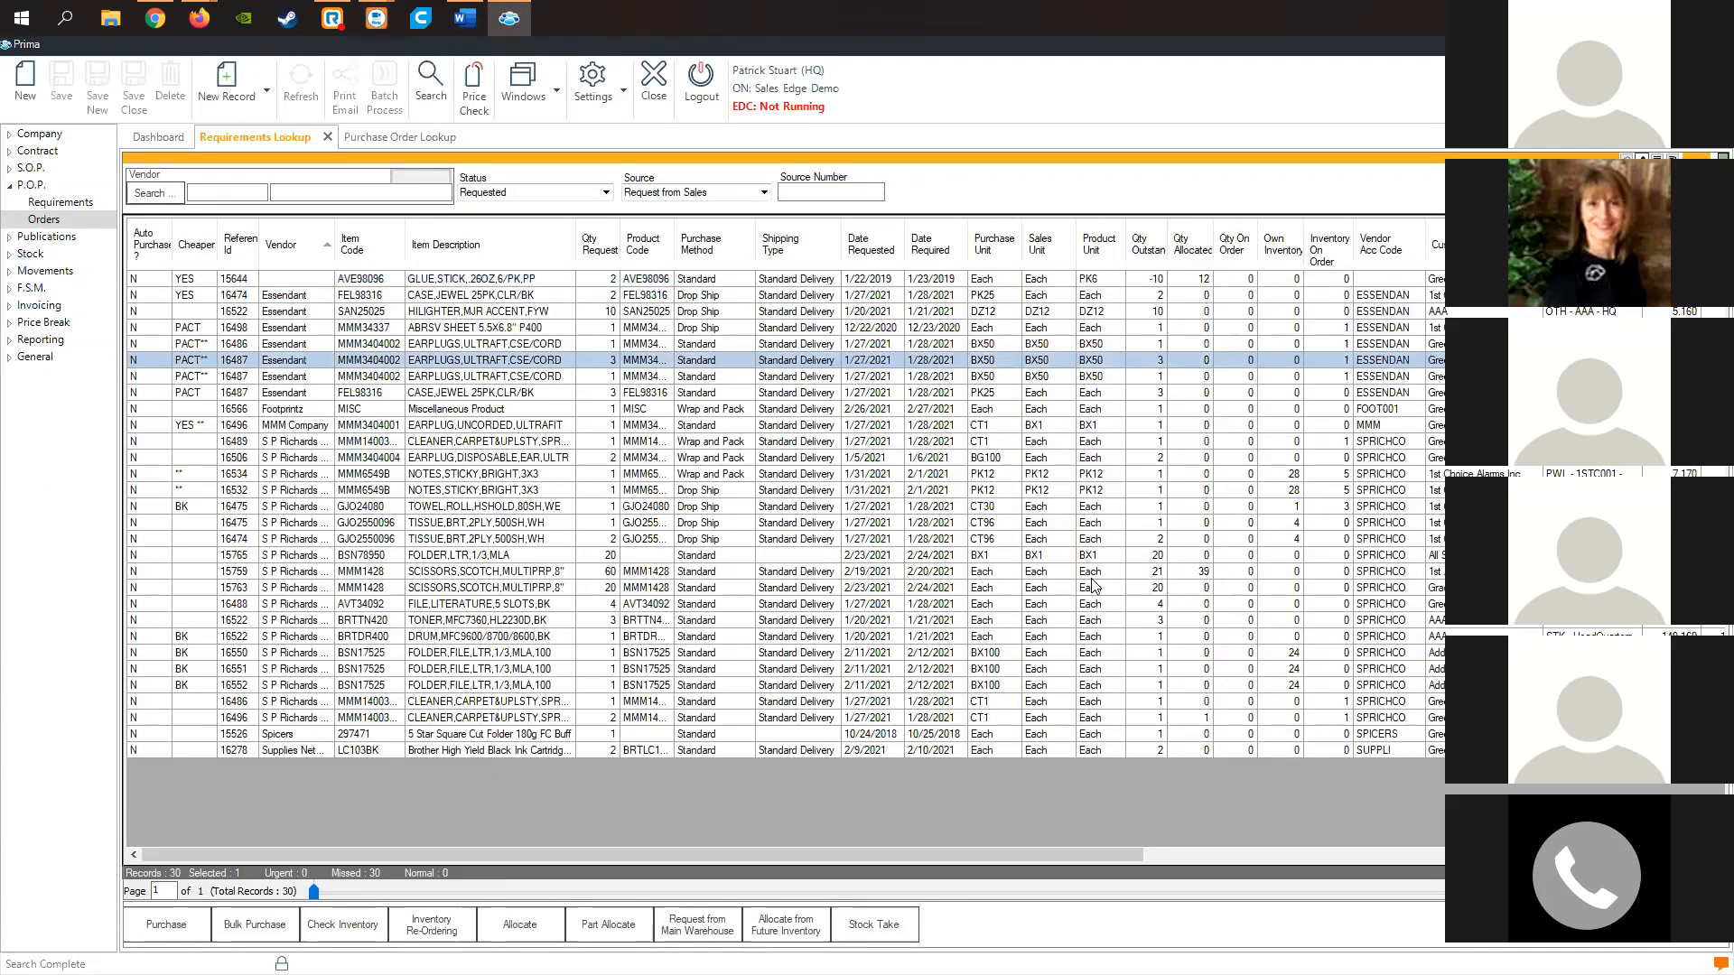
click(890, 923)
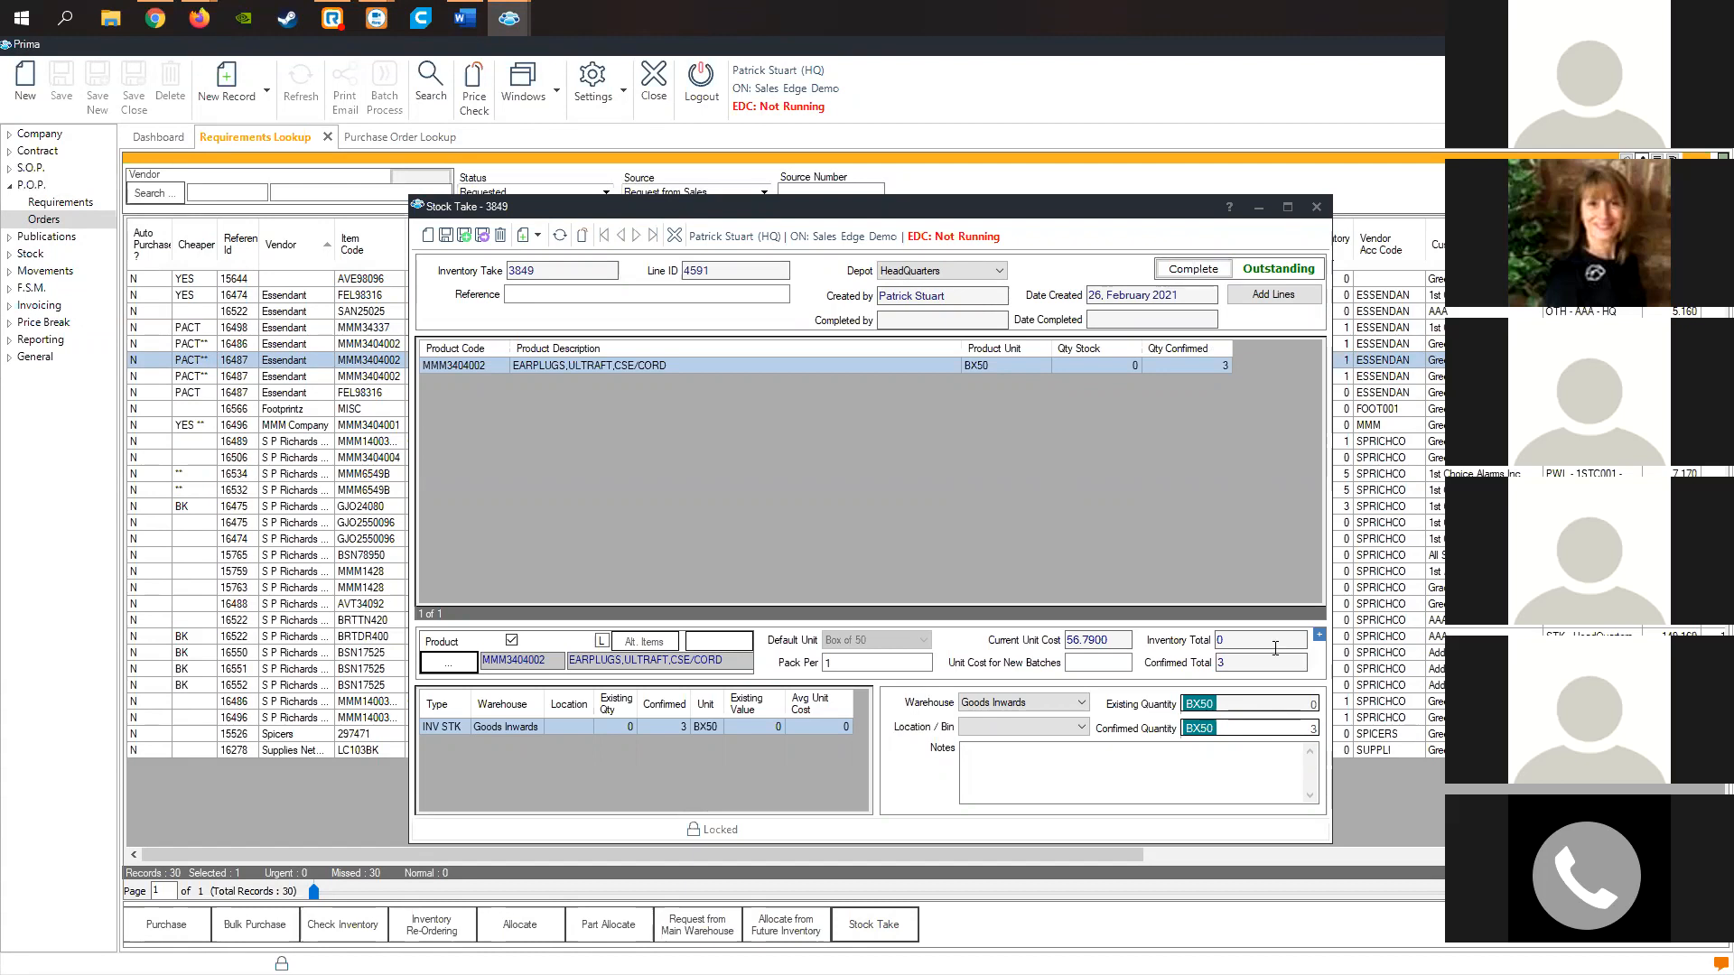
Complete the stock take with a confirmed quantity of 10 for MMM3404002 in Goods Inwards, and relist the requirements.
click(1309, 727)
text(10)
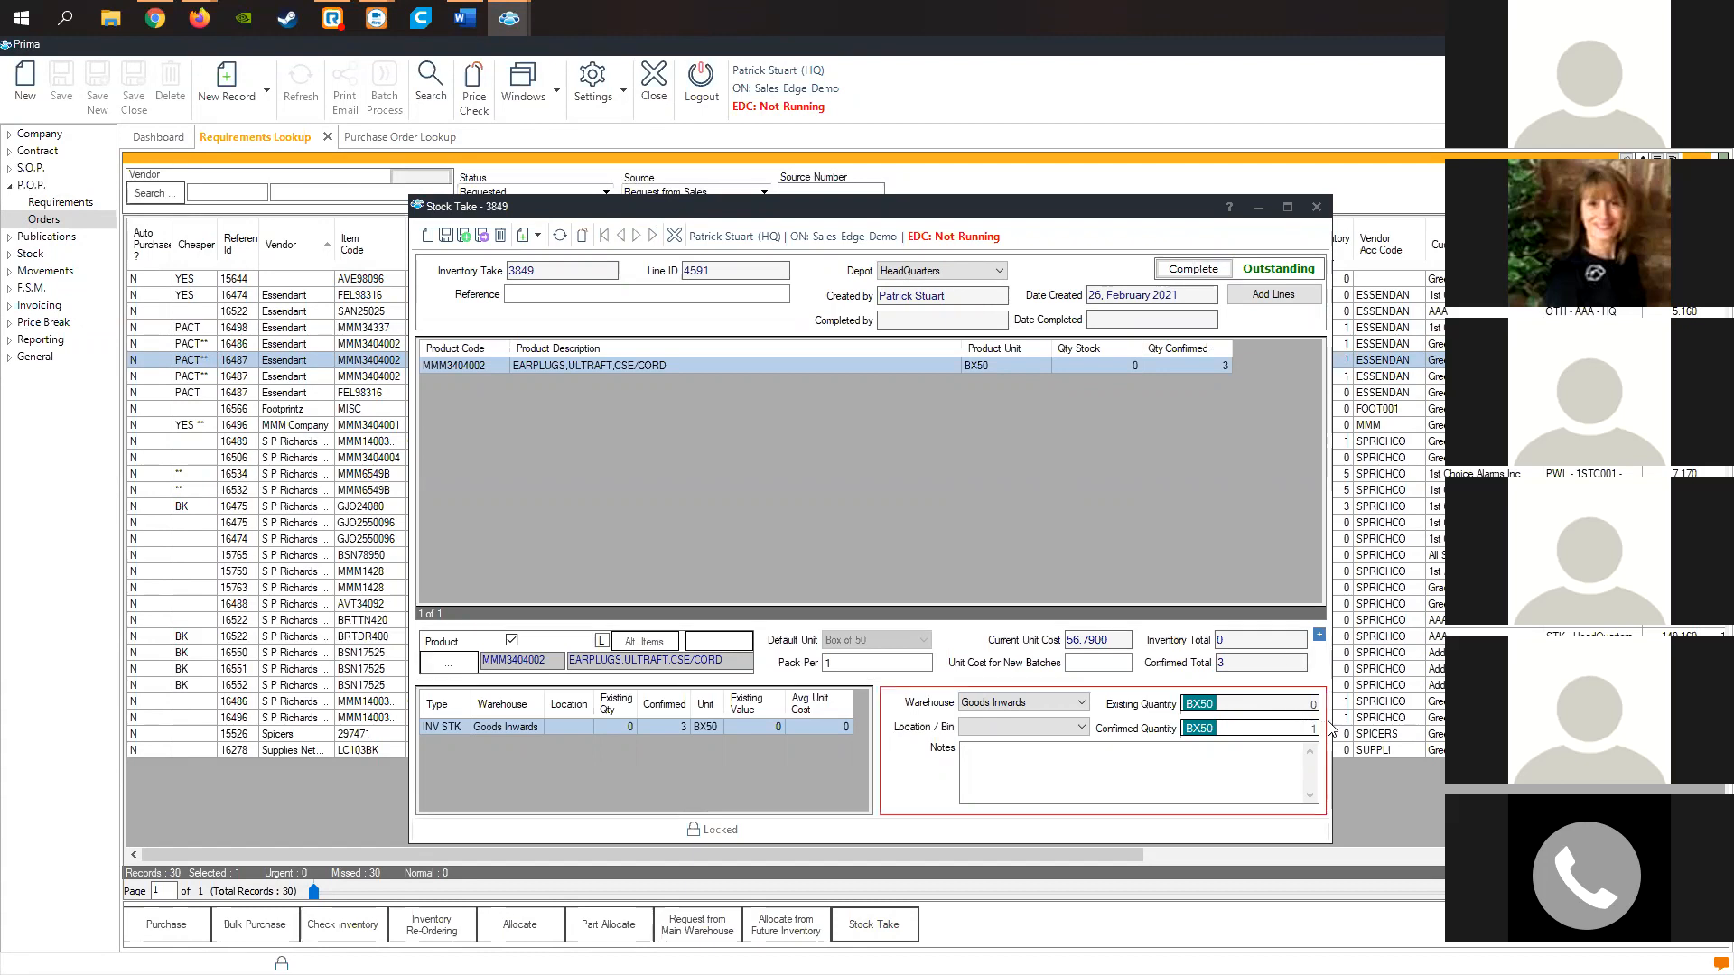
click(1221, 553)
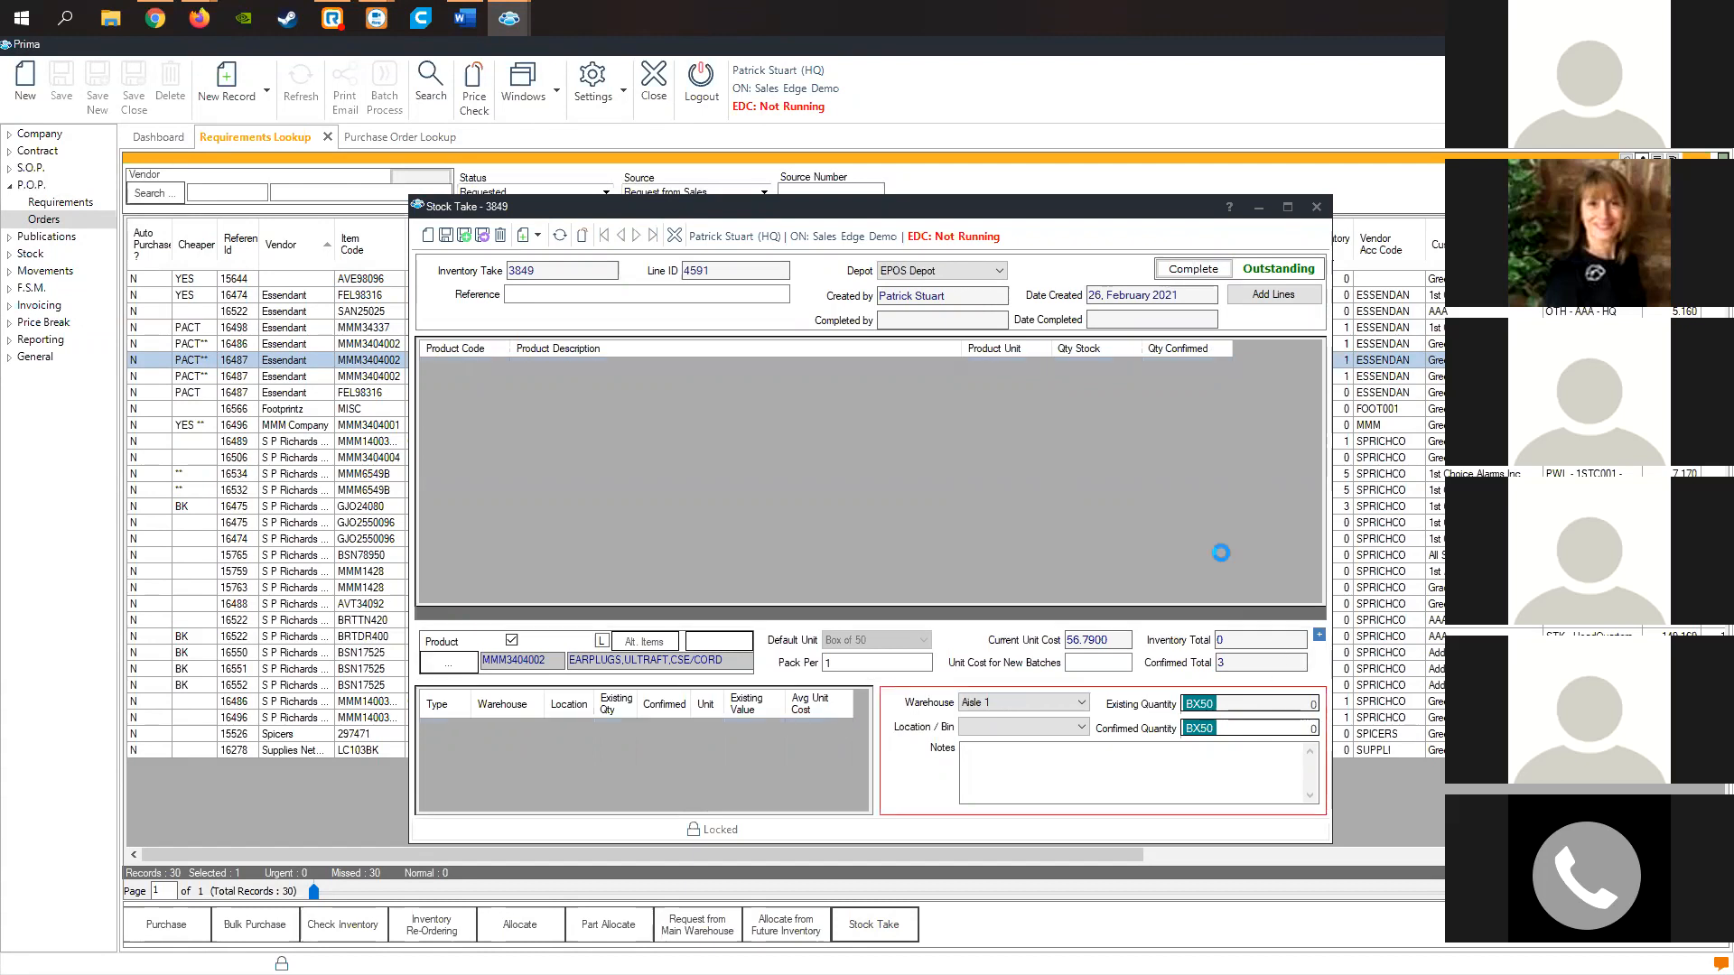
click(1220, 273)
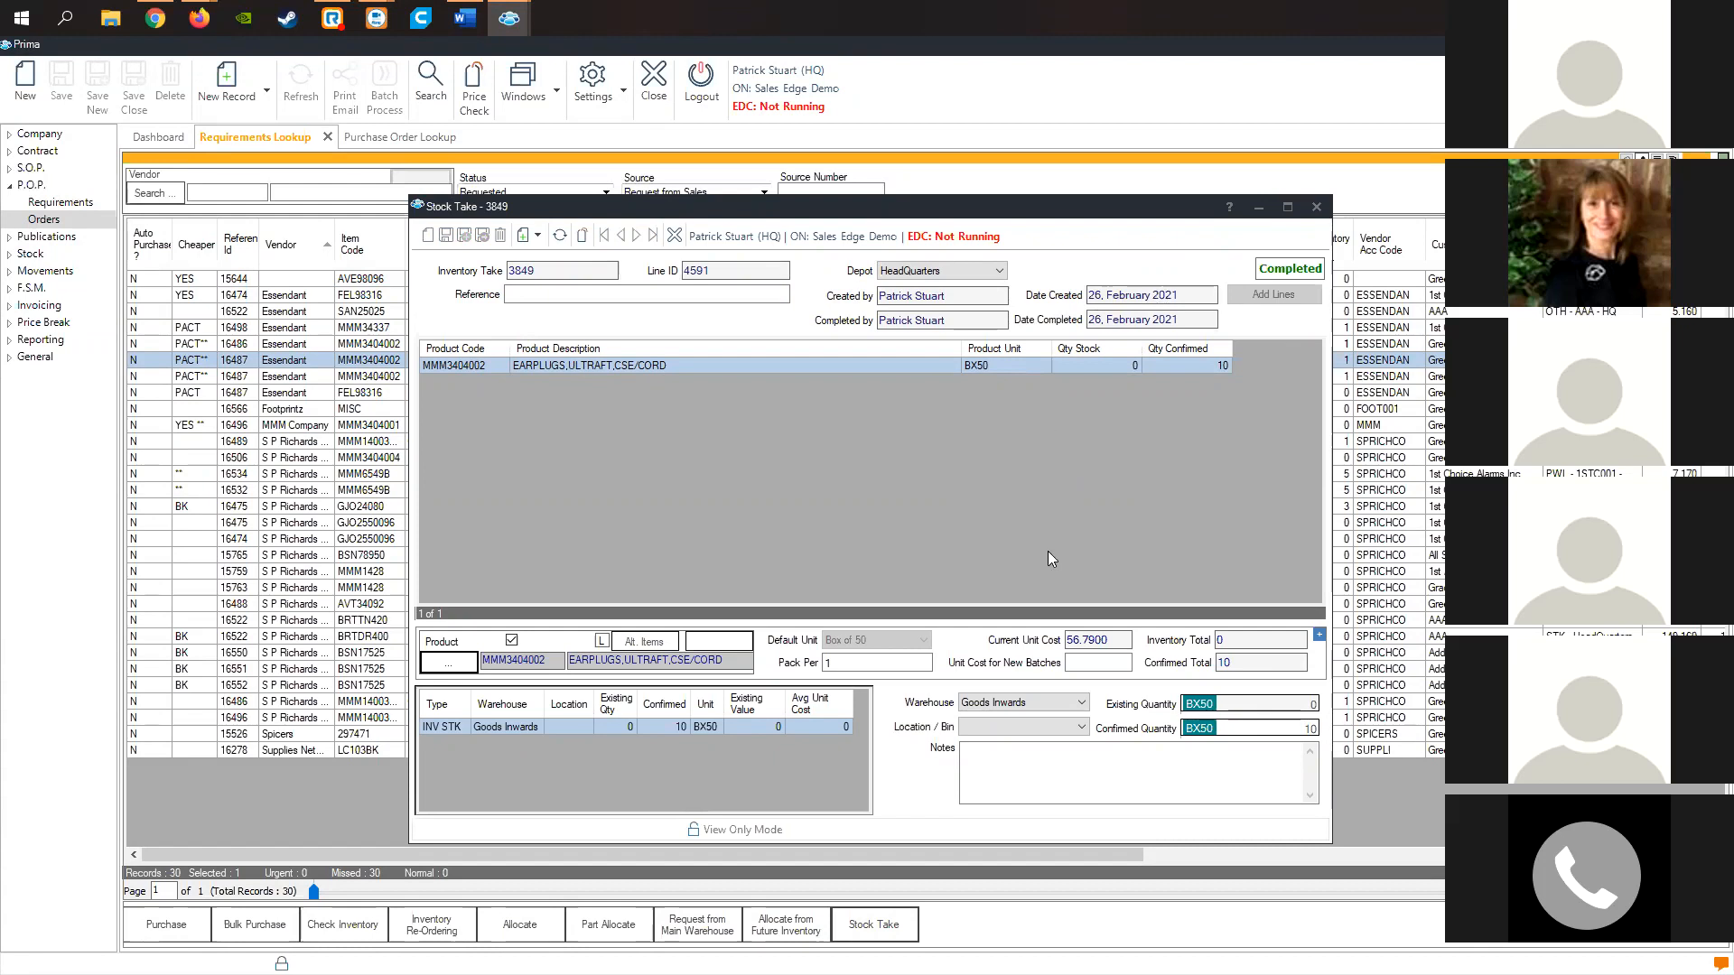
click(1316, 210)
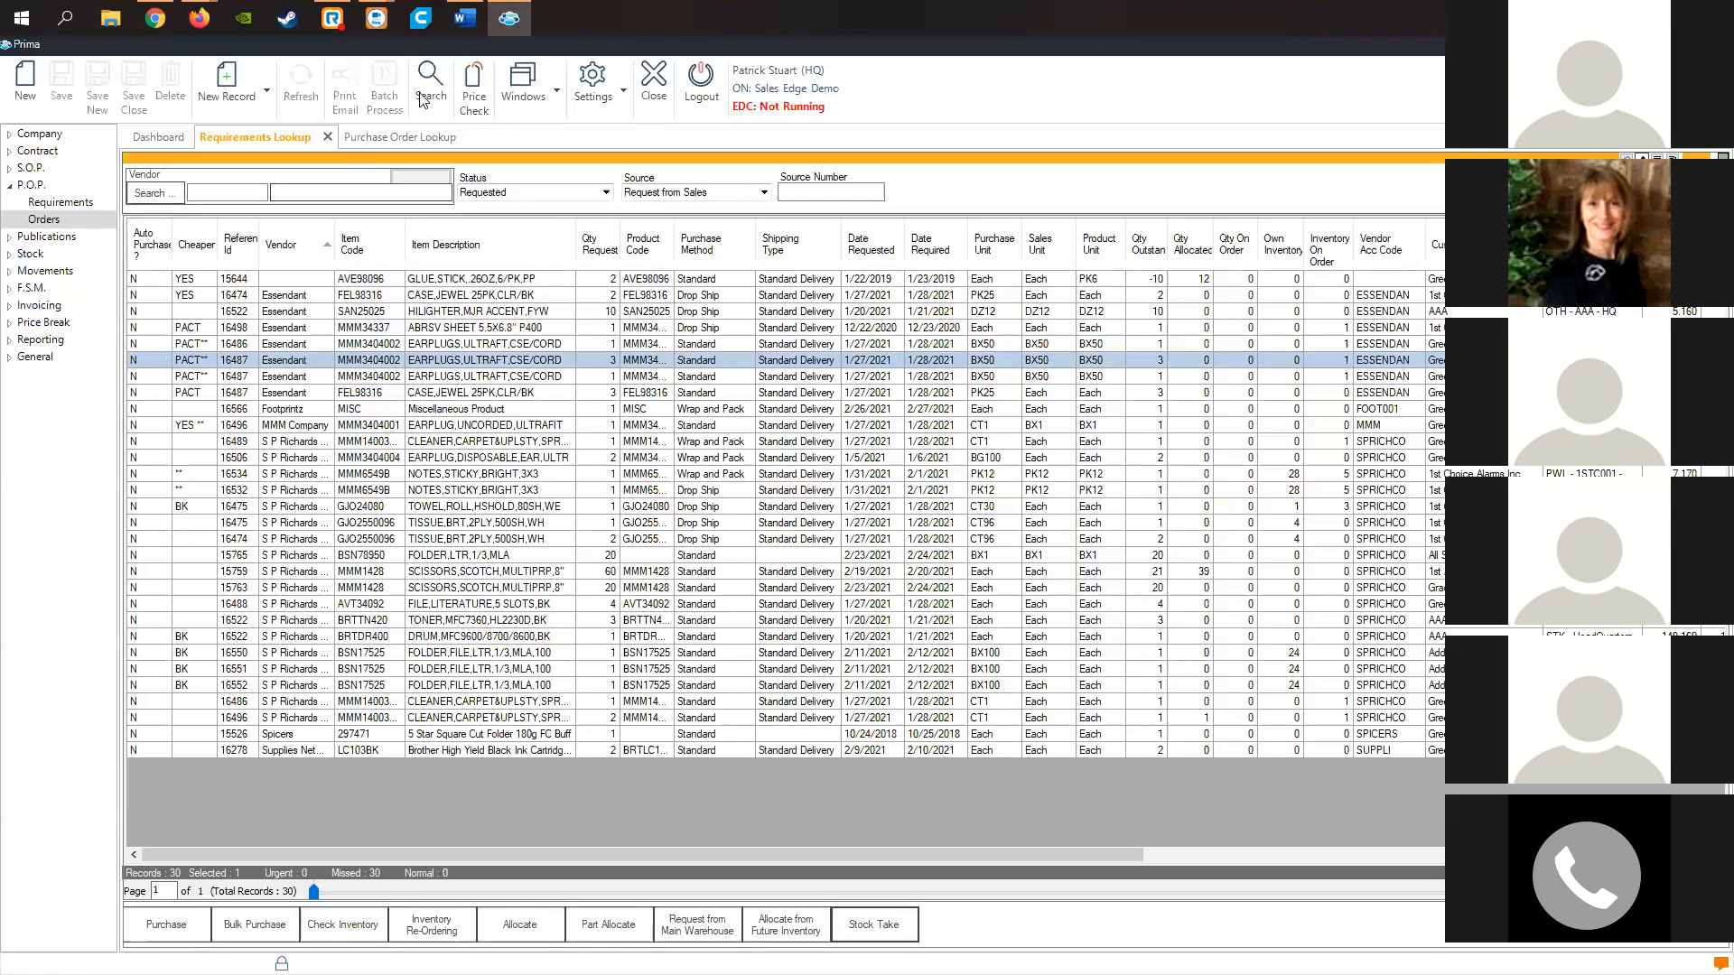
click(424, 91)
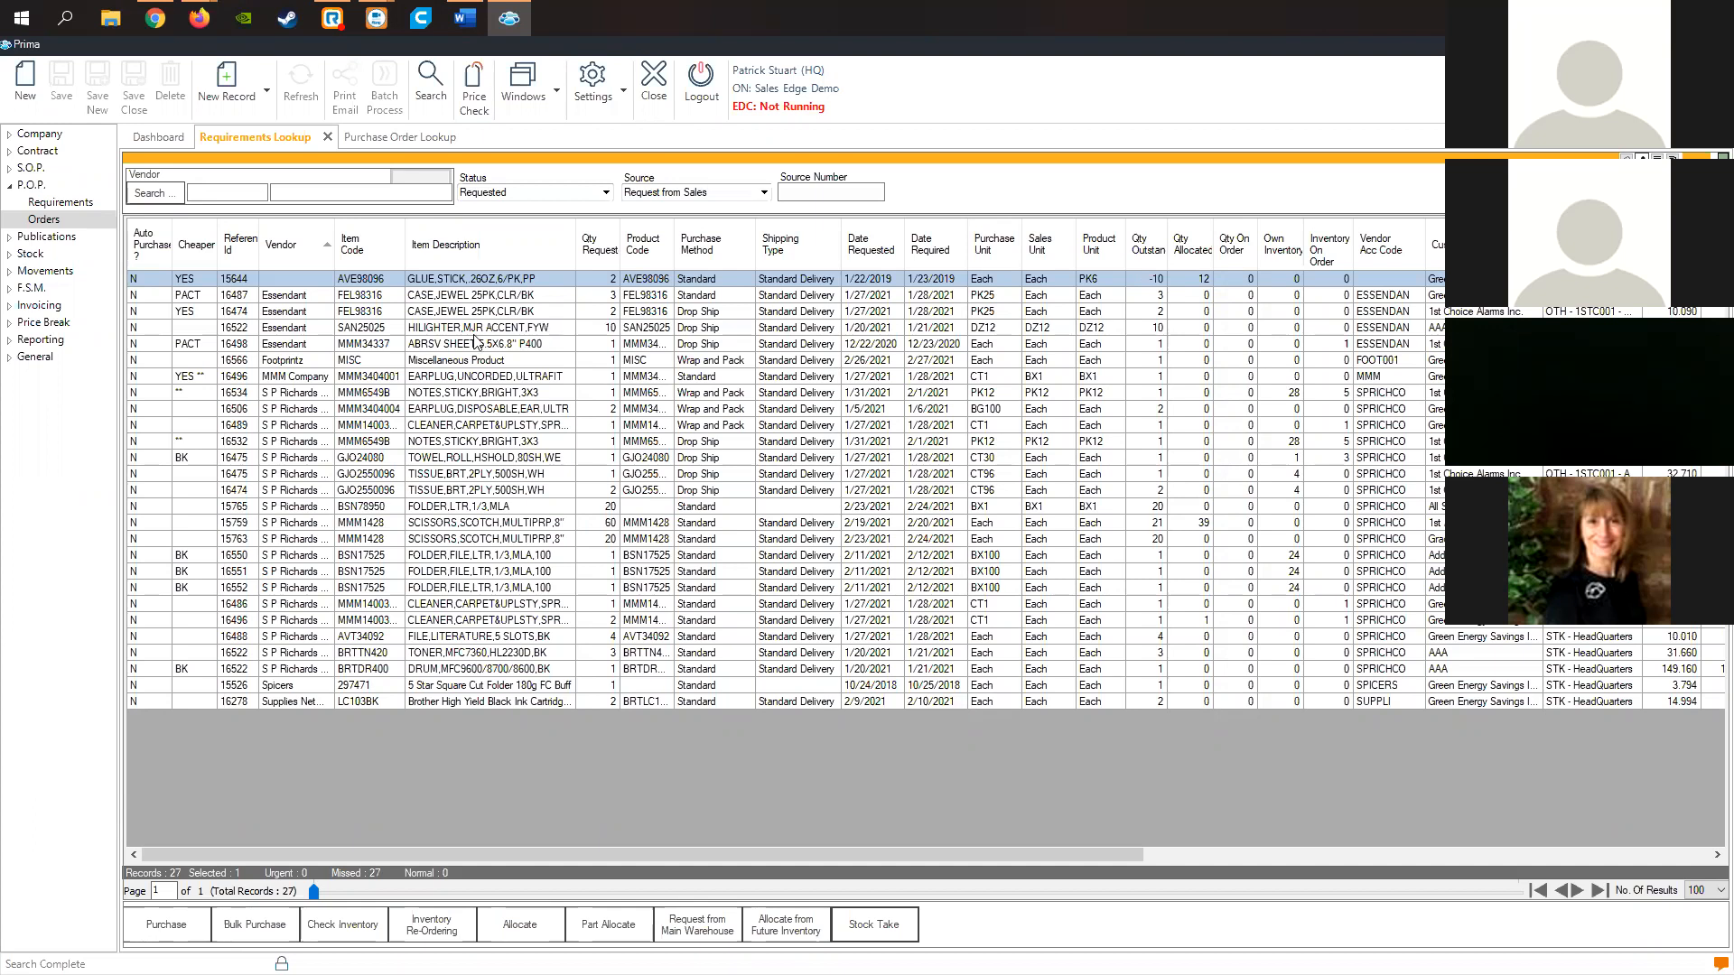
Highlight the four Essendant requirements to compare their purchase methods.
drag(316, 296, 315, 350)
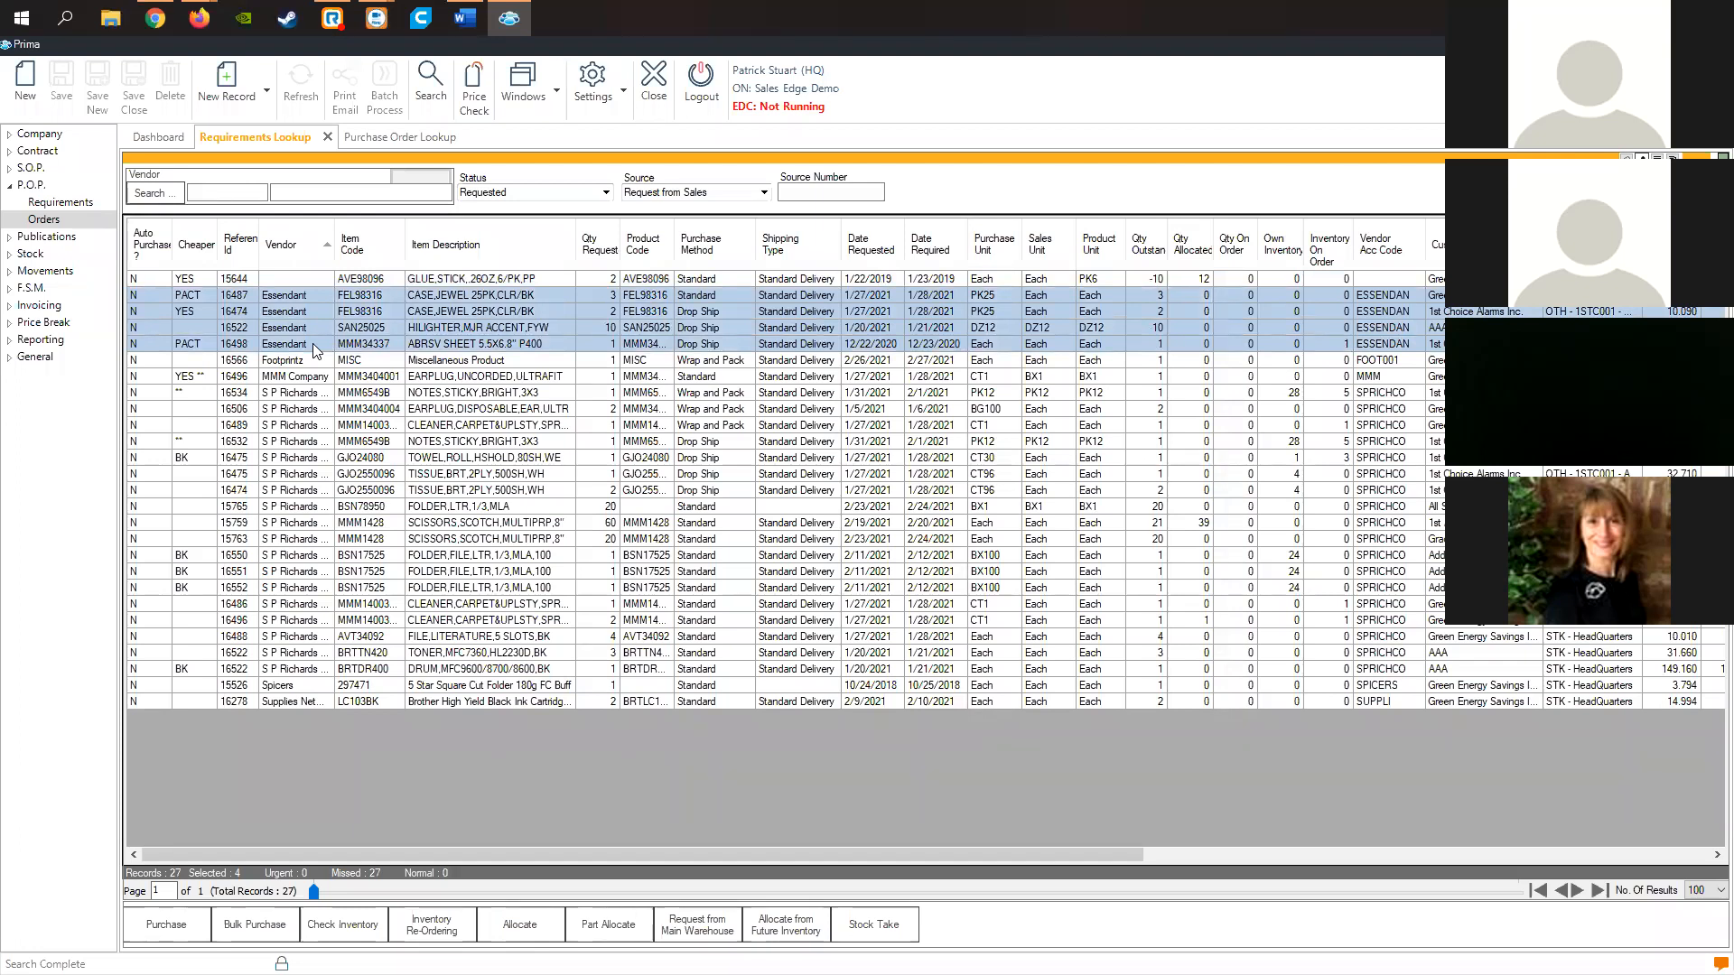
click(298, 193)
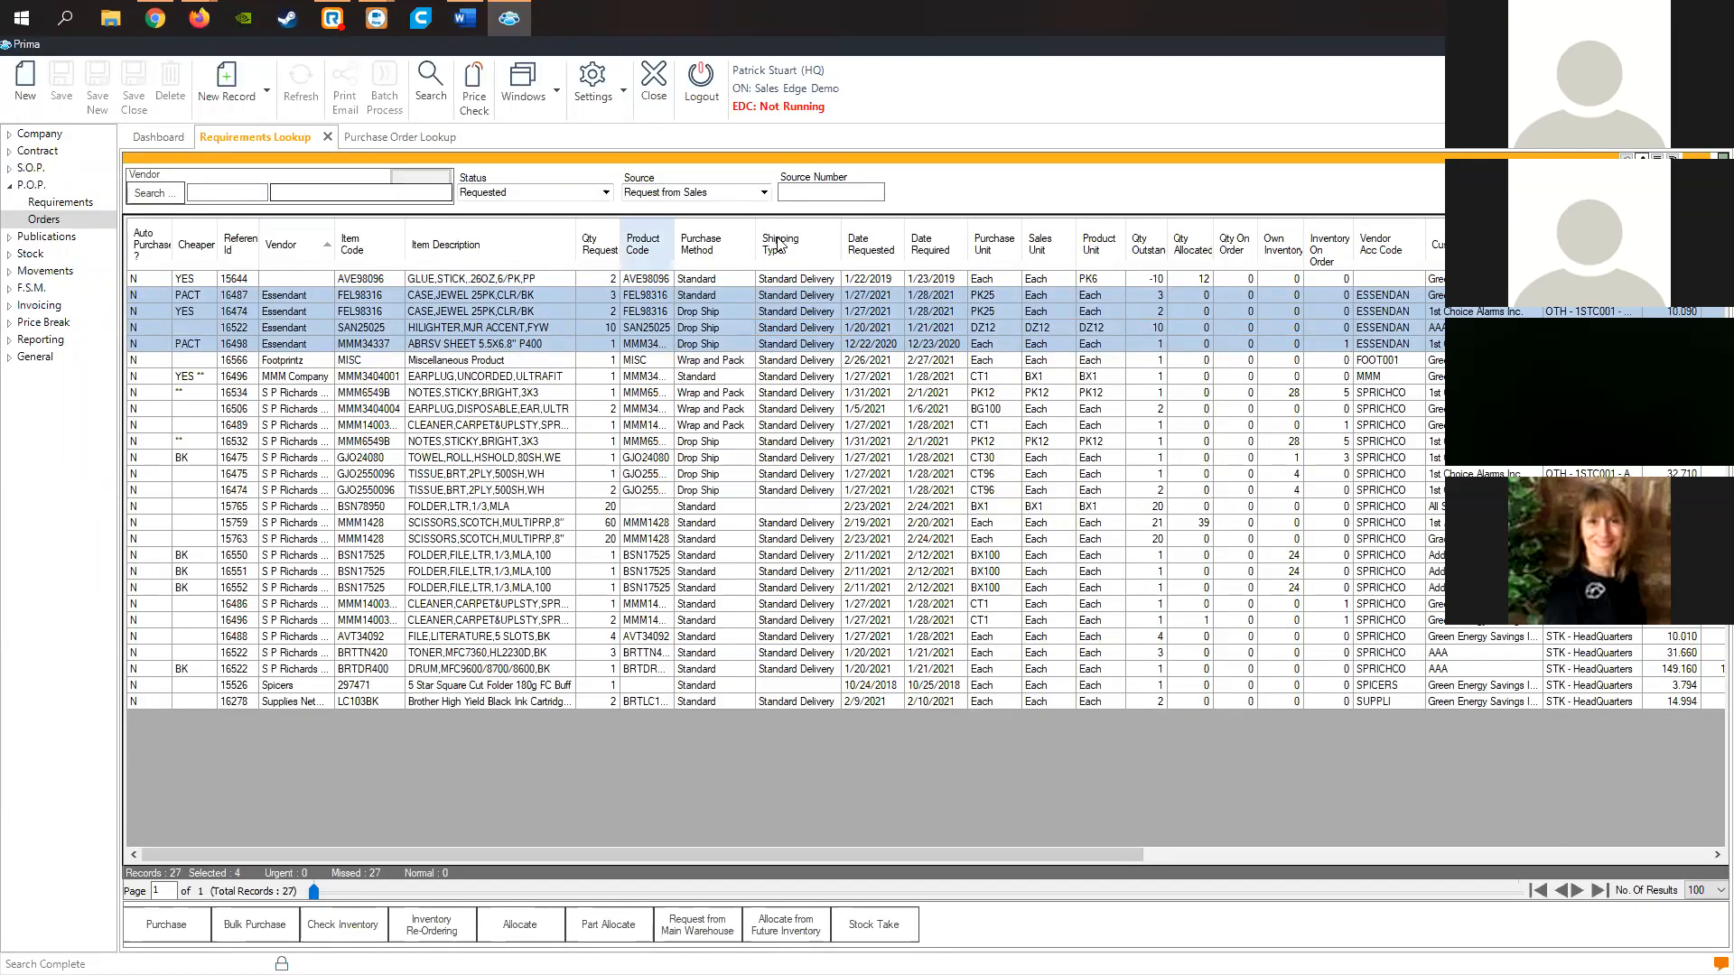
click(728, 316)
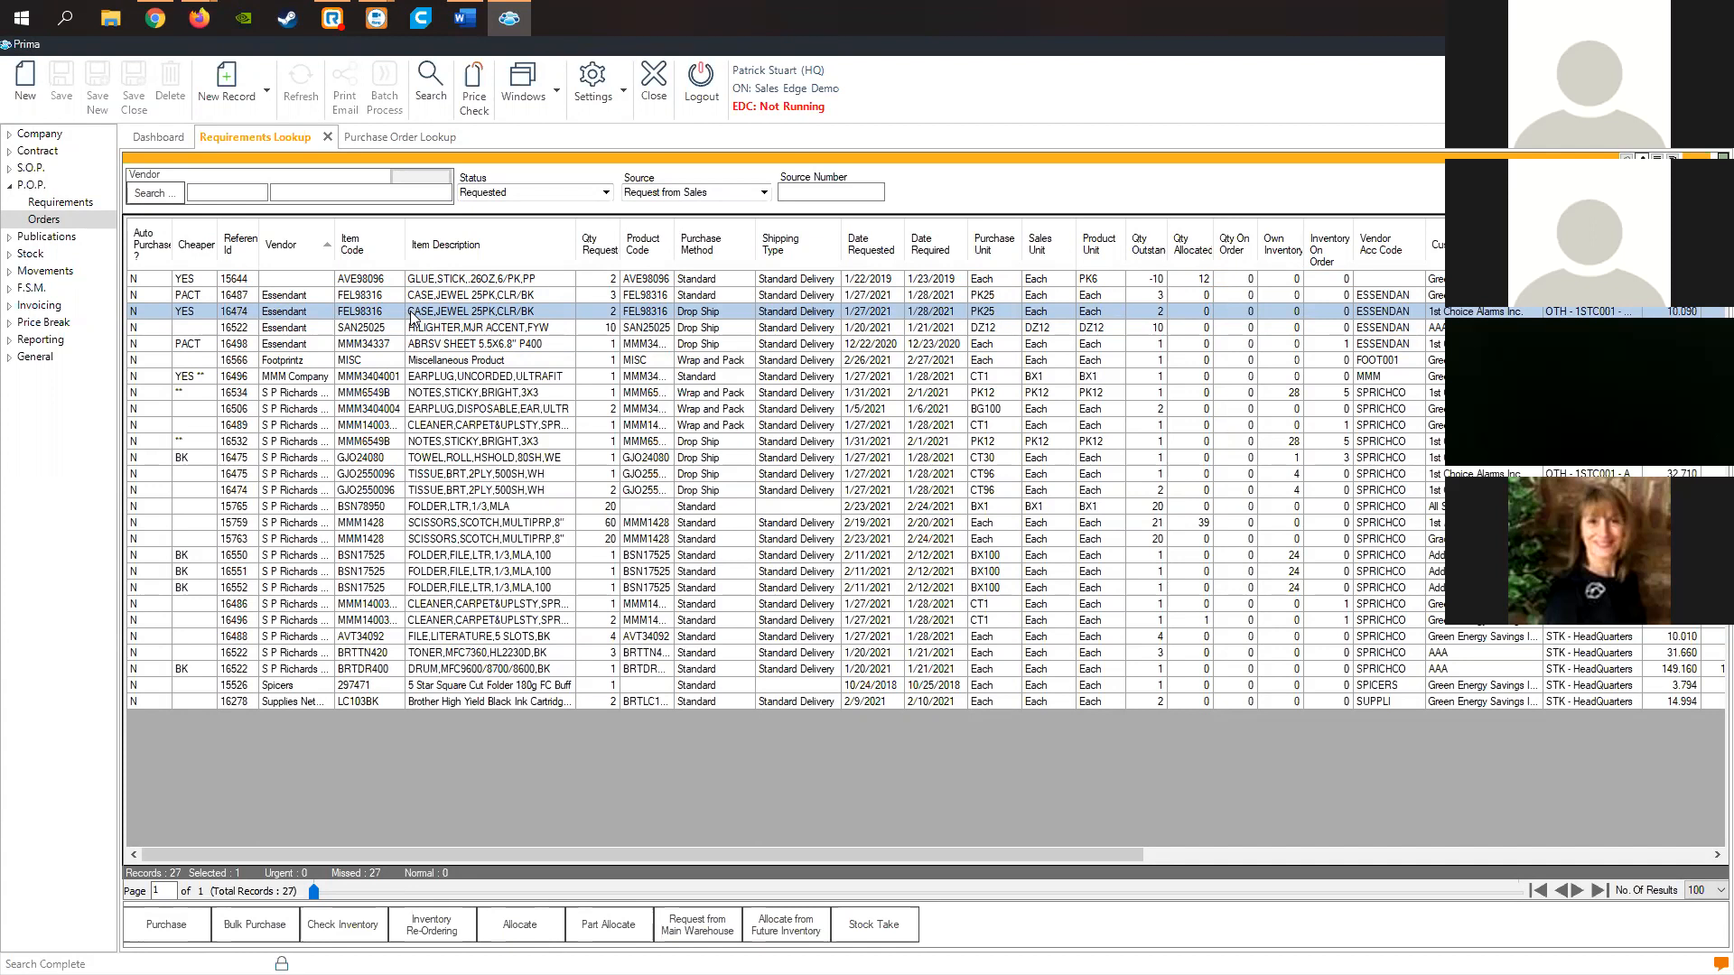
click(731, 294)
drag(731, 311, 730, 342)
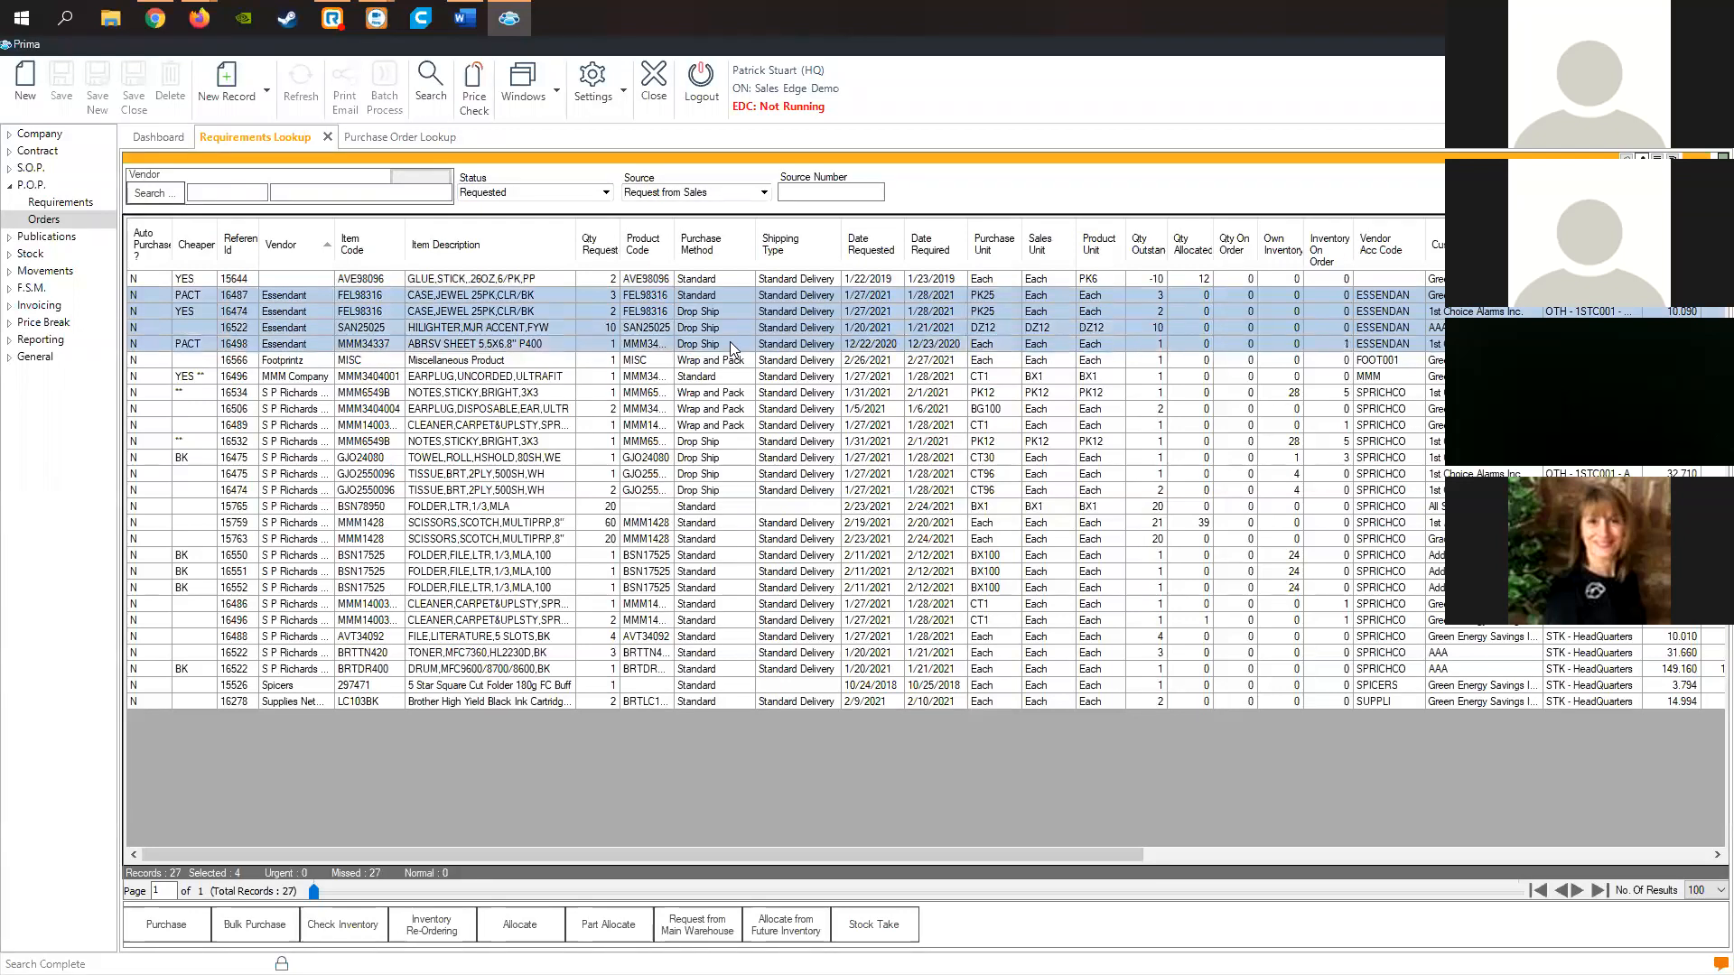
Purchase only the Essendant FEL98316 requirement that uses the Standard purchase method, with automatic authorization of EDI orders turned off.
click(714, 298)
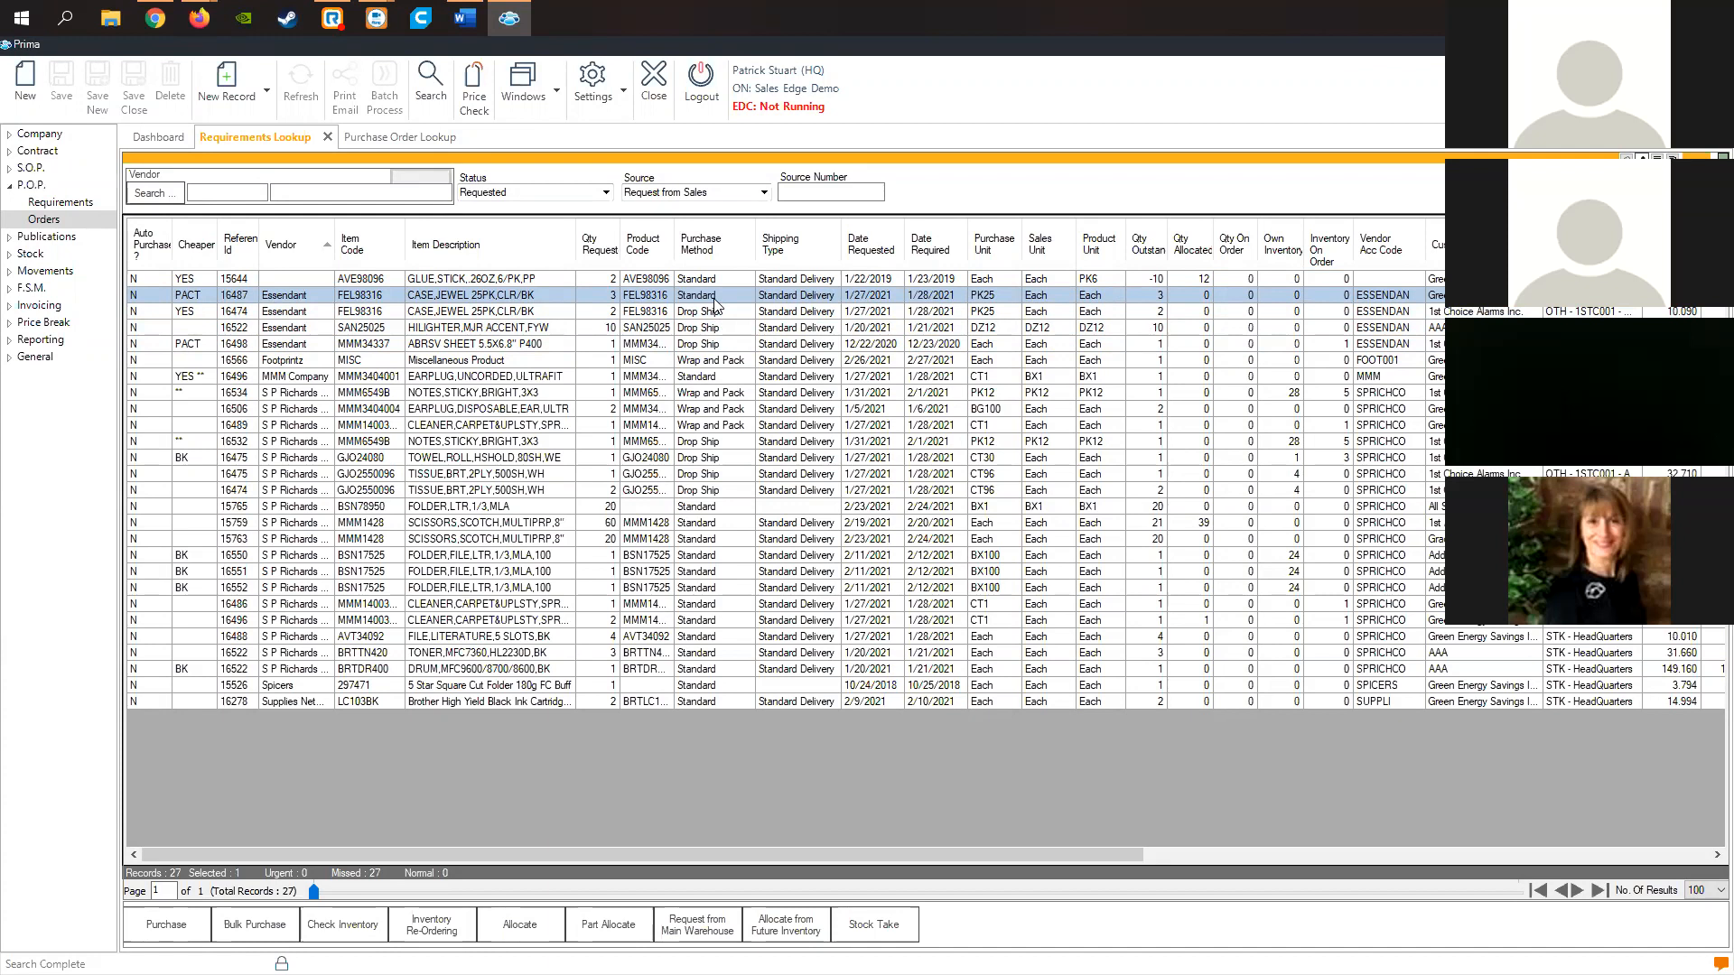
click(192, 930)
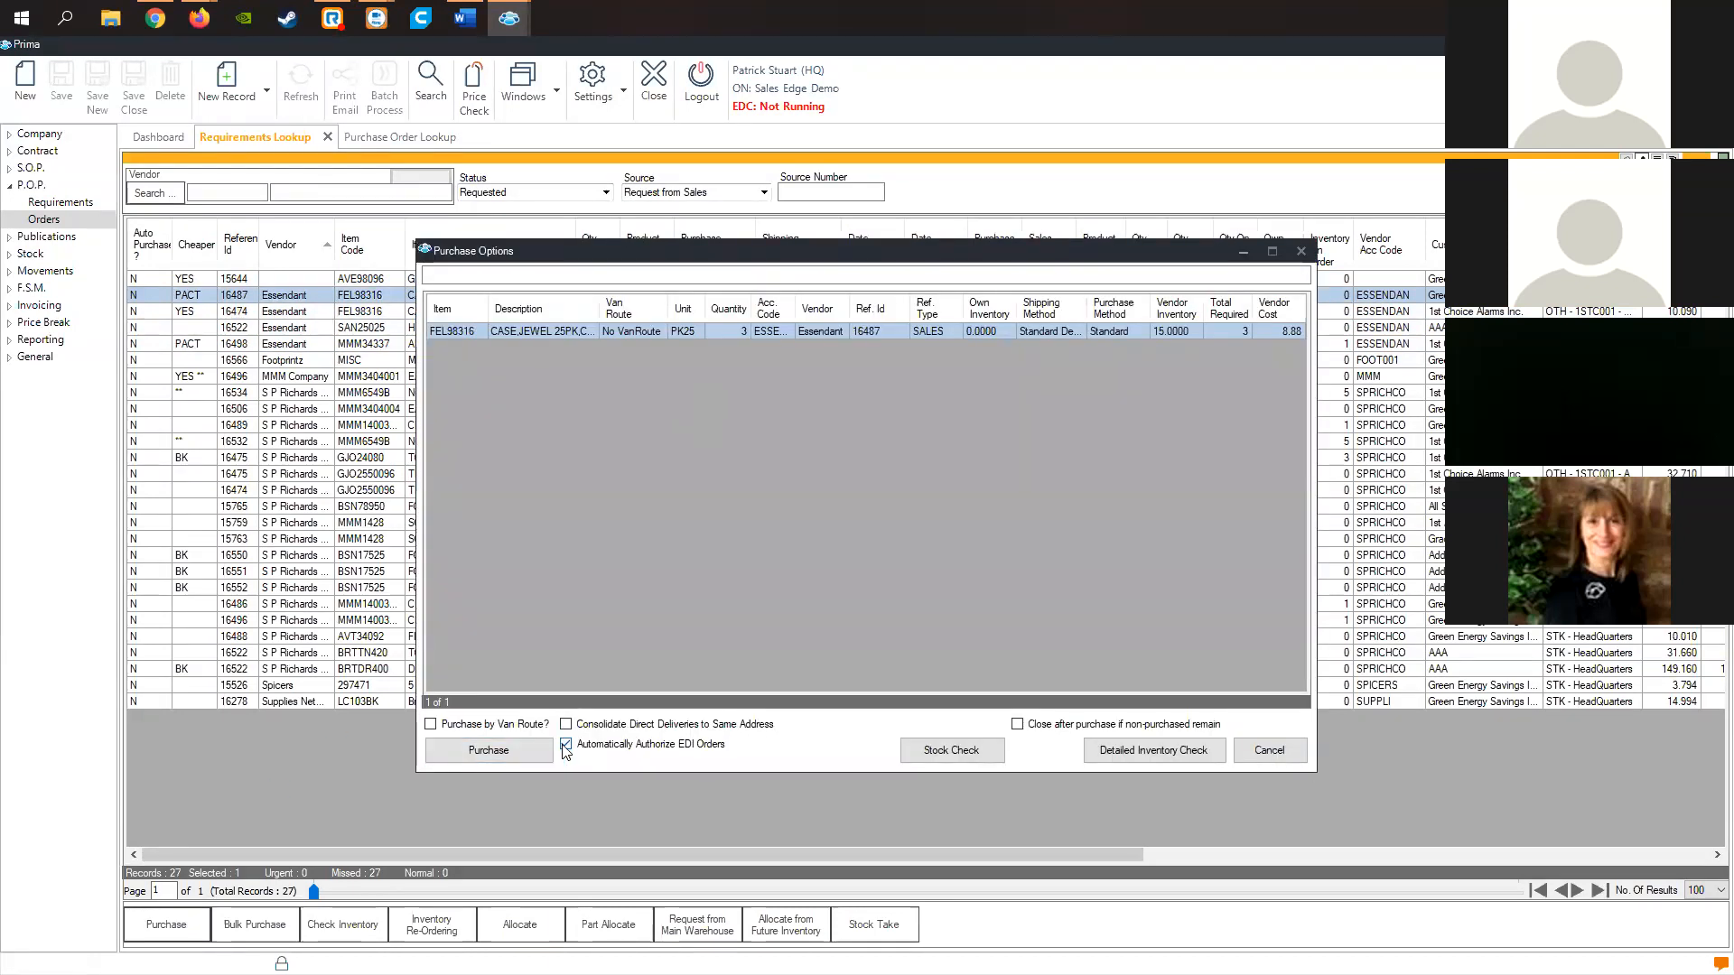
click(485, 748)
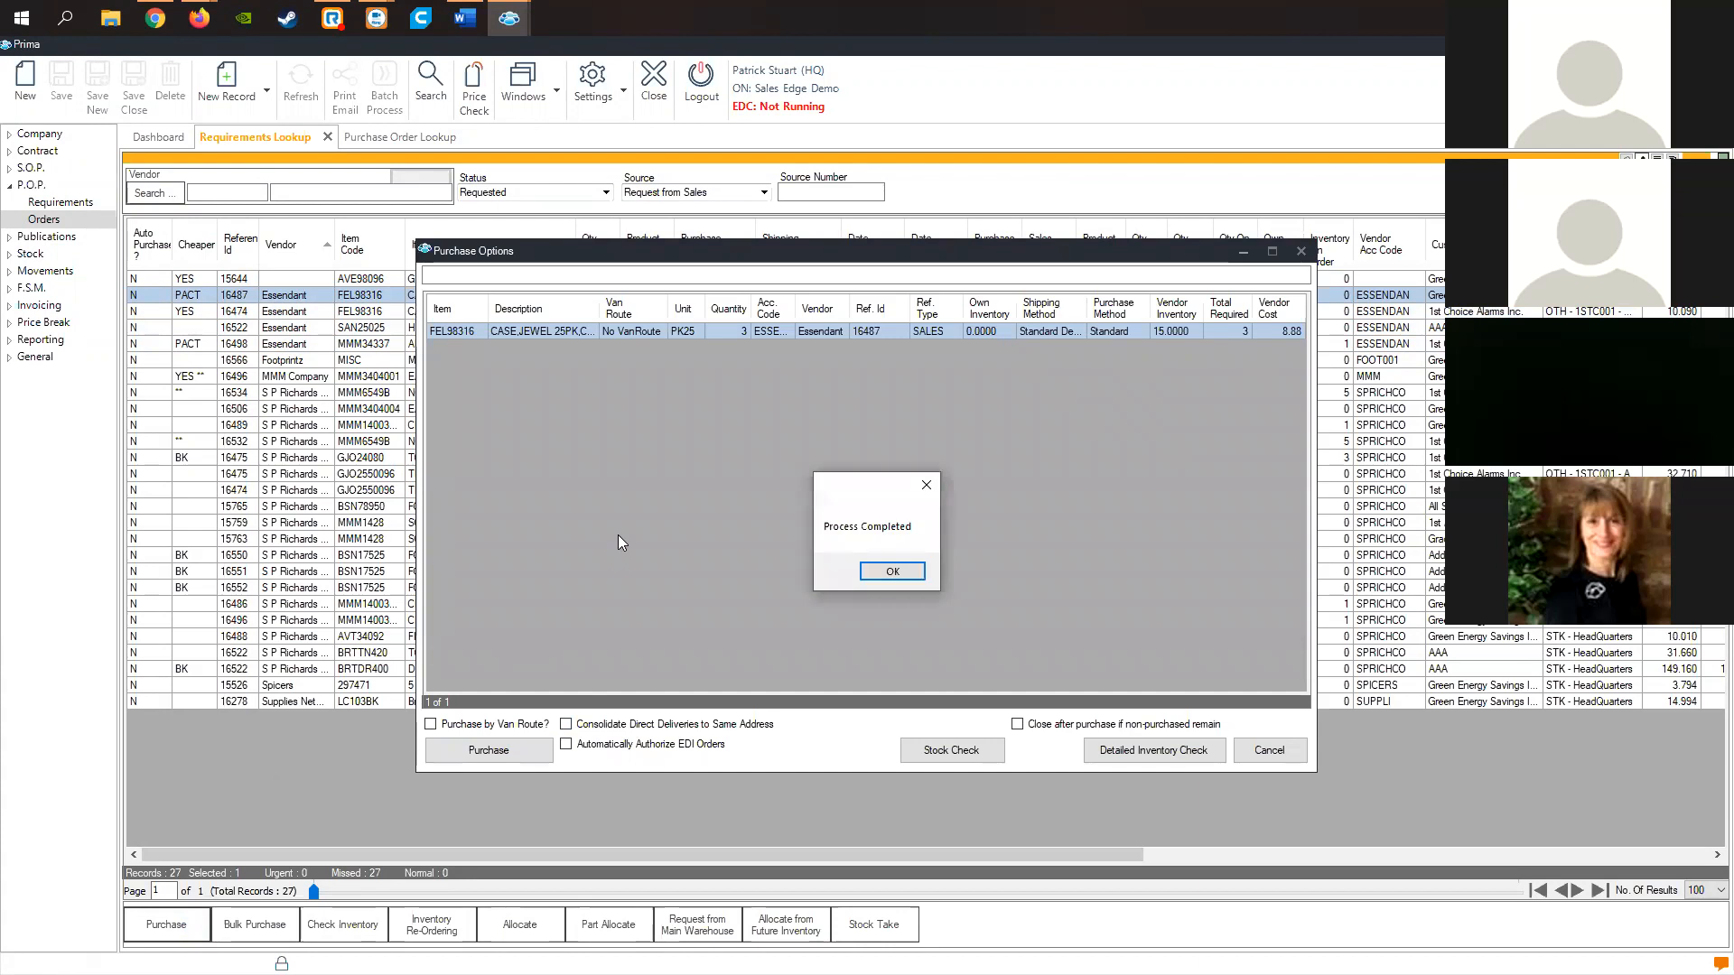
click(886, 572)
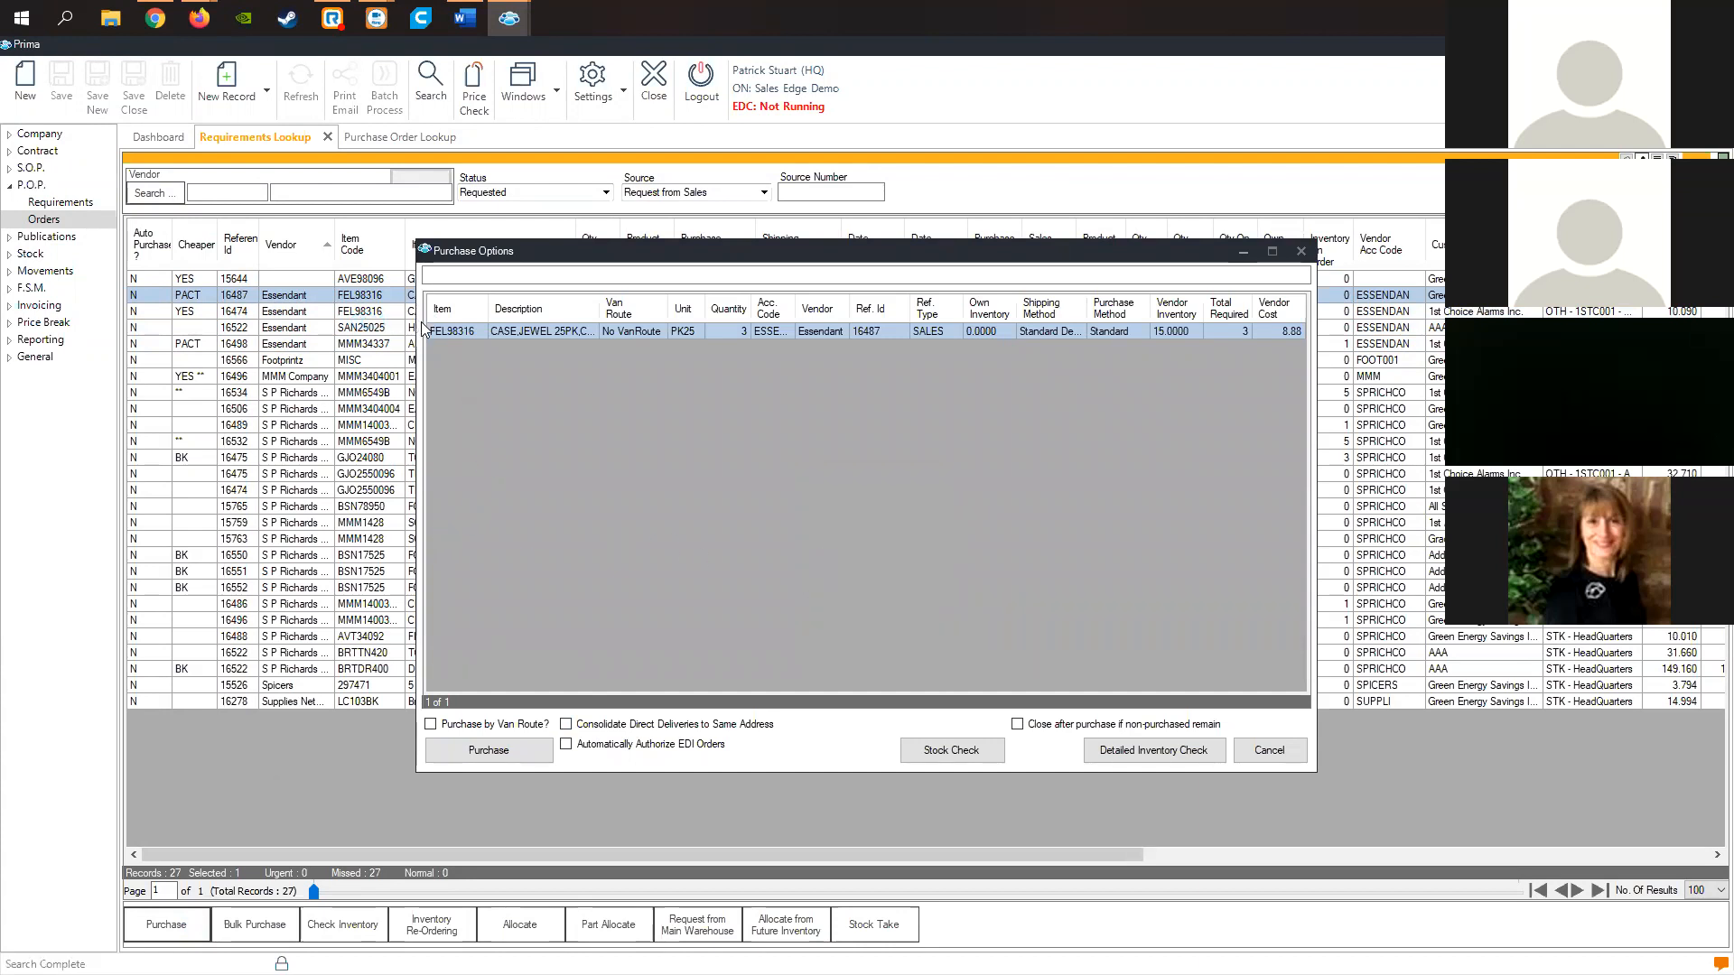
Refresh the purchase orders list and open the new Essendant order for FEL98316.
click(45, 220)
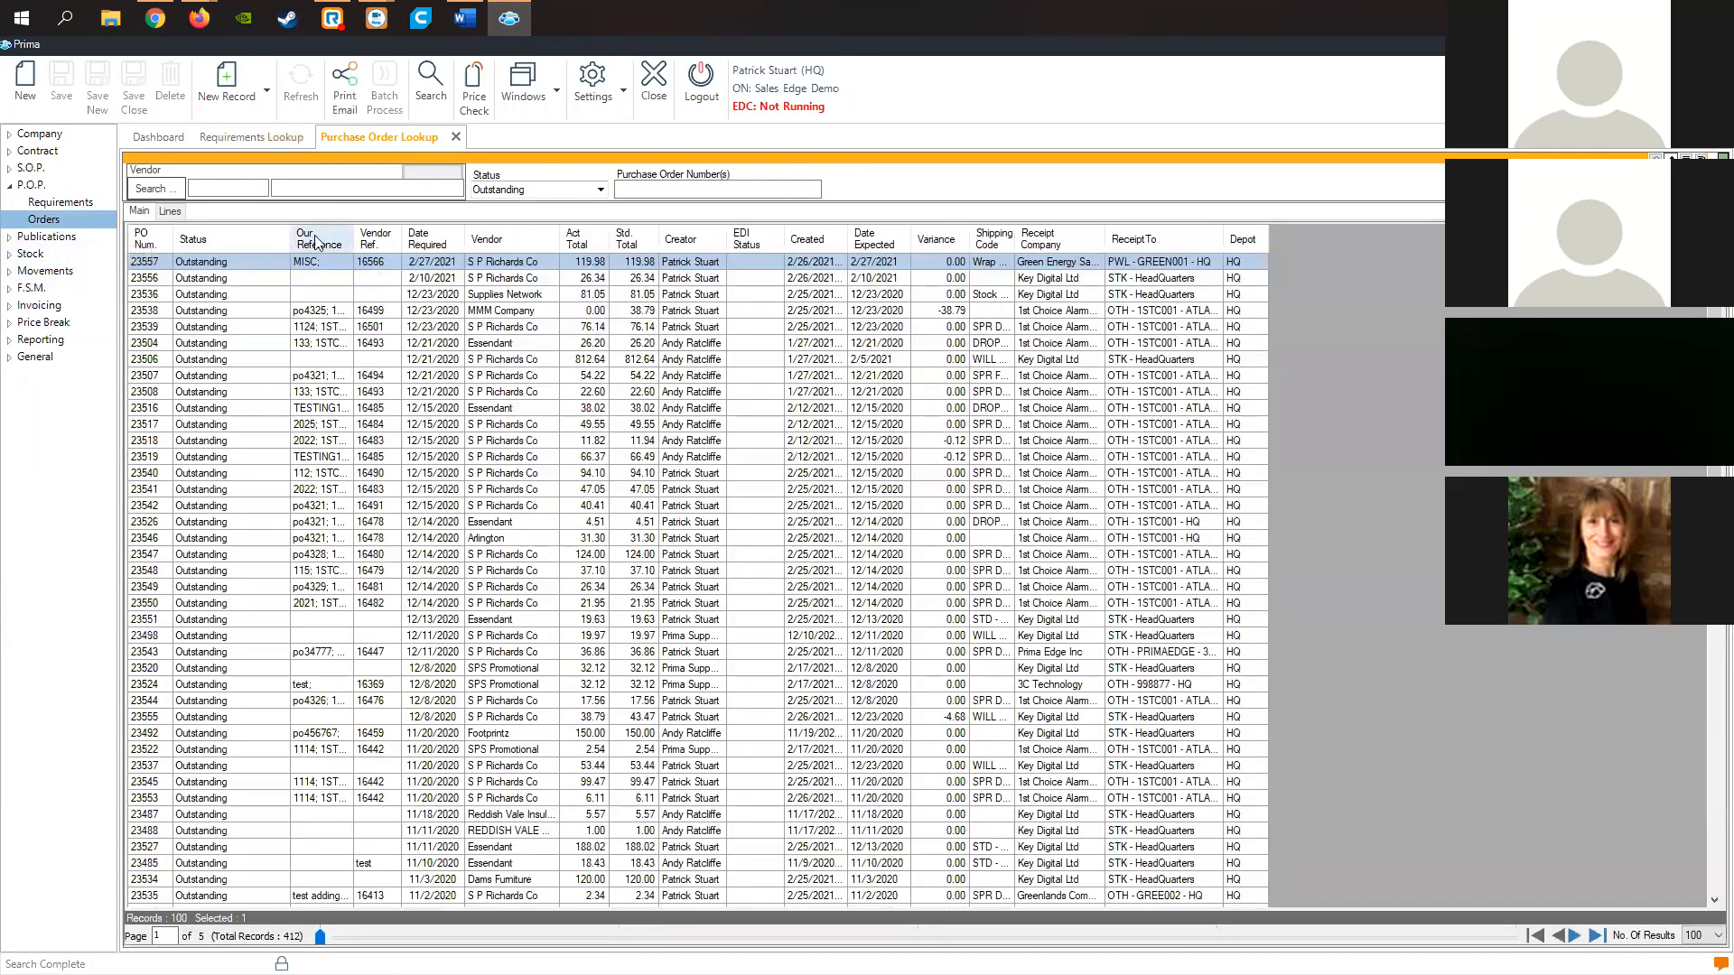
click(431, 85)
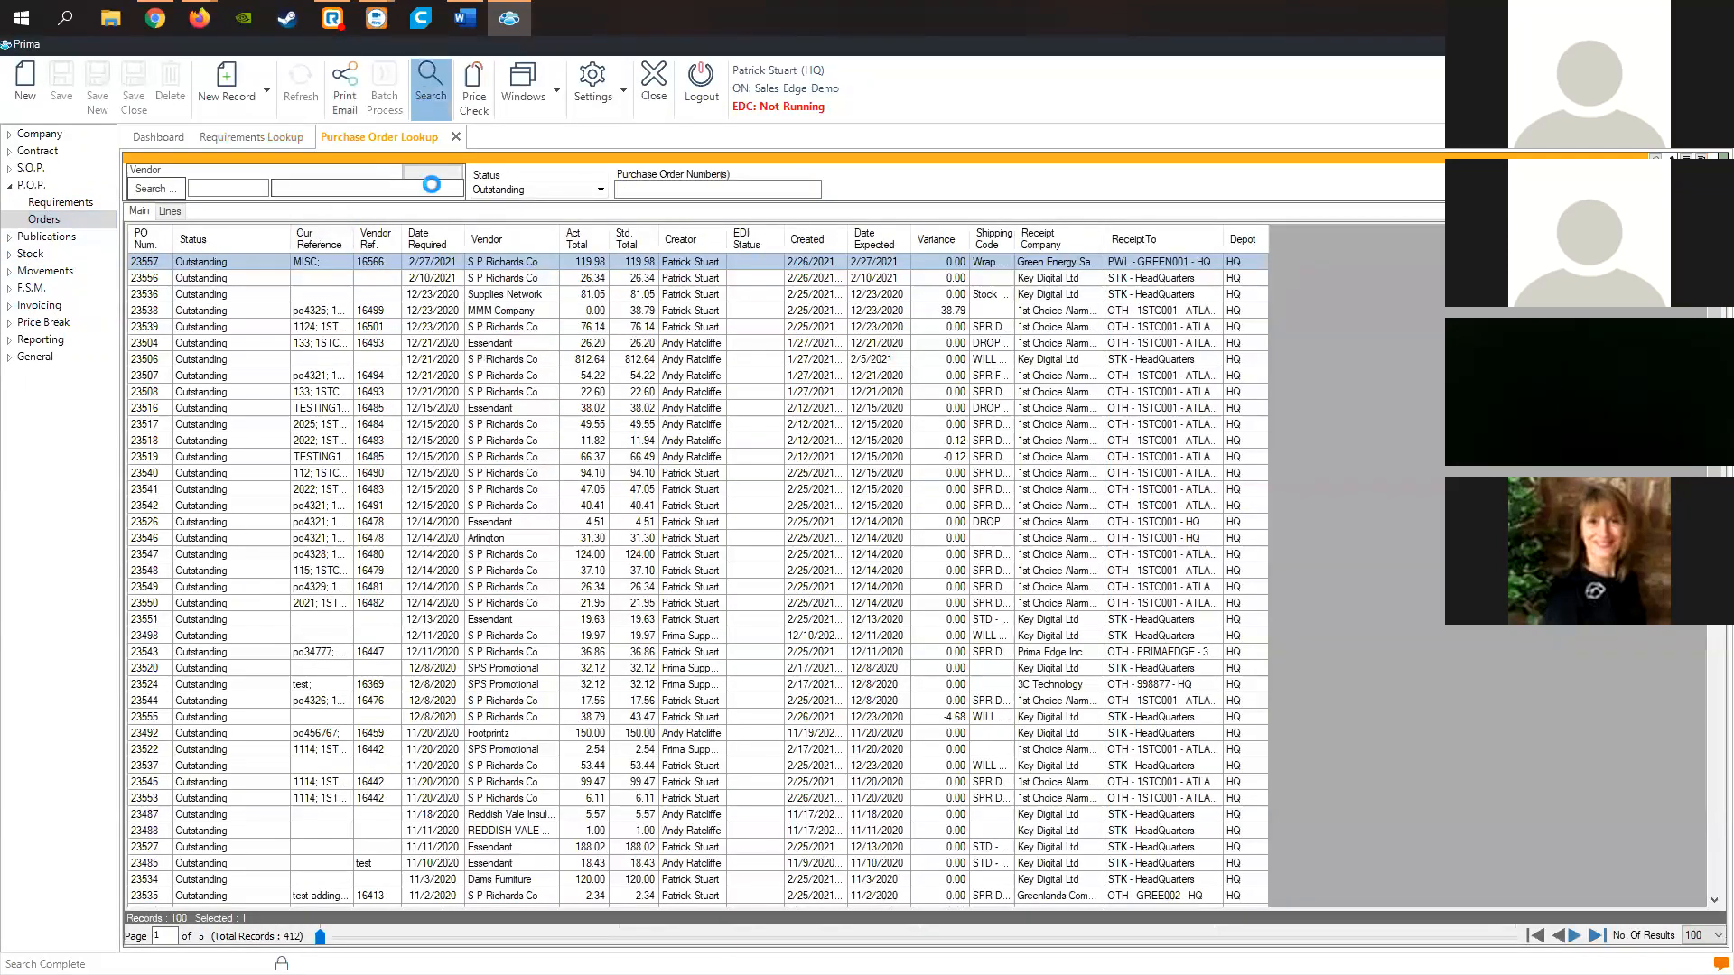
double_click(391, 262)
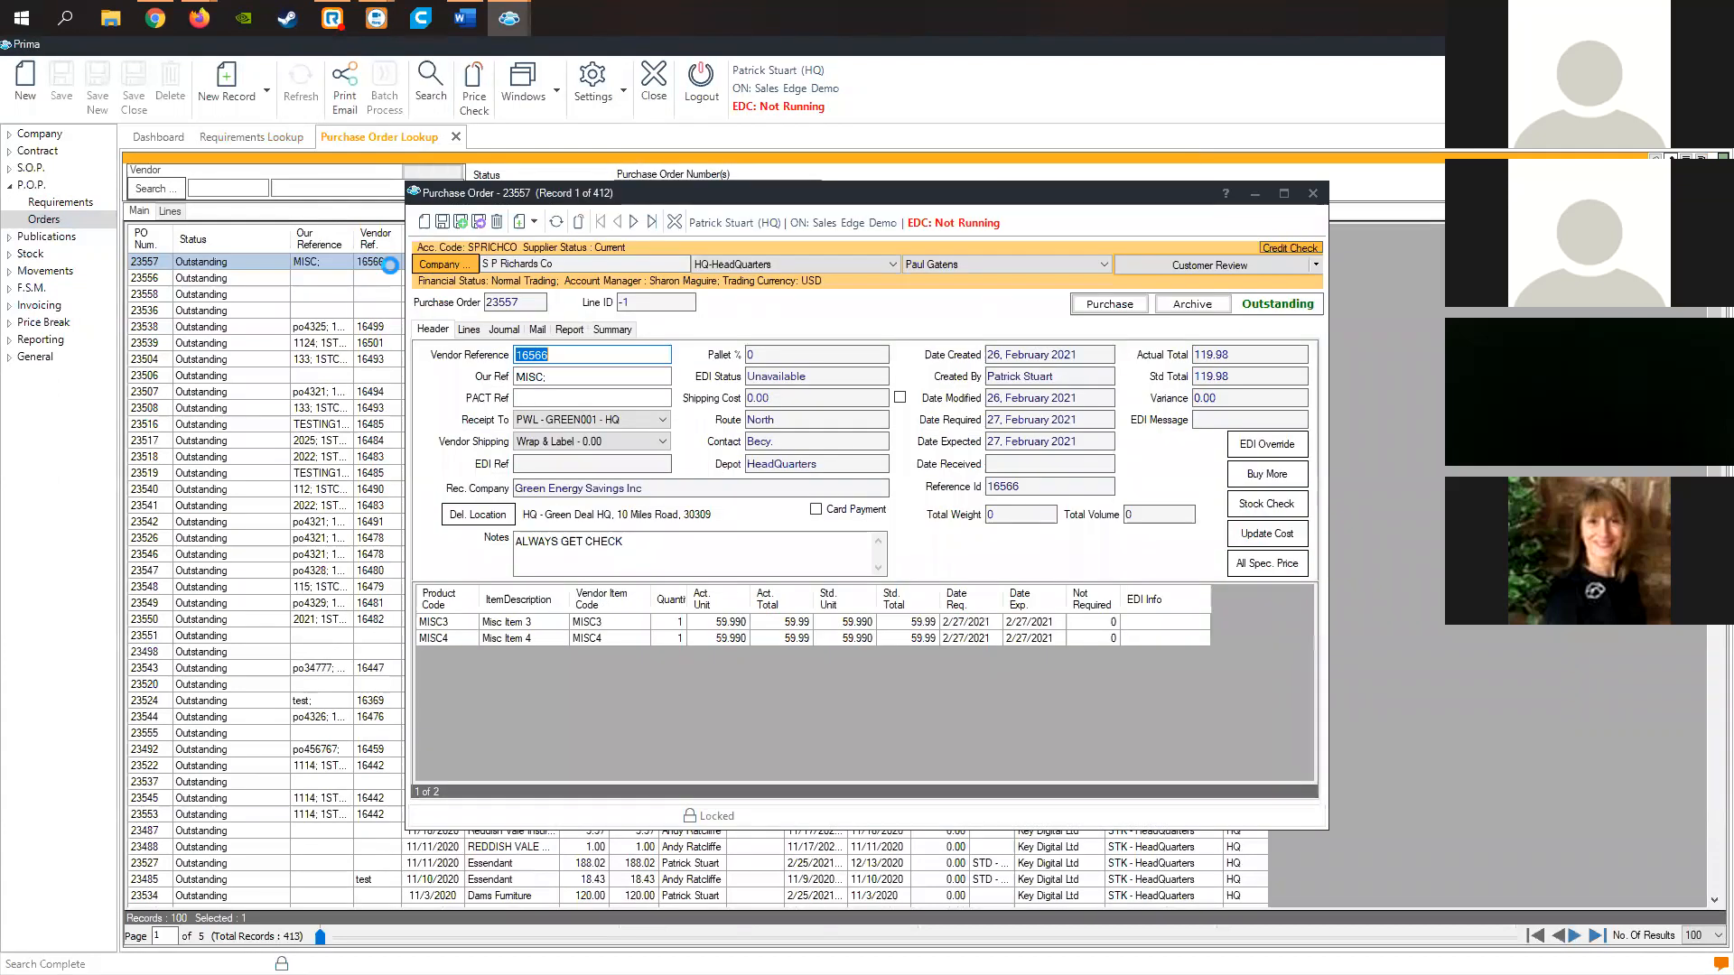
key(Escape)
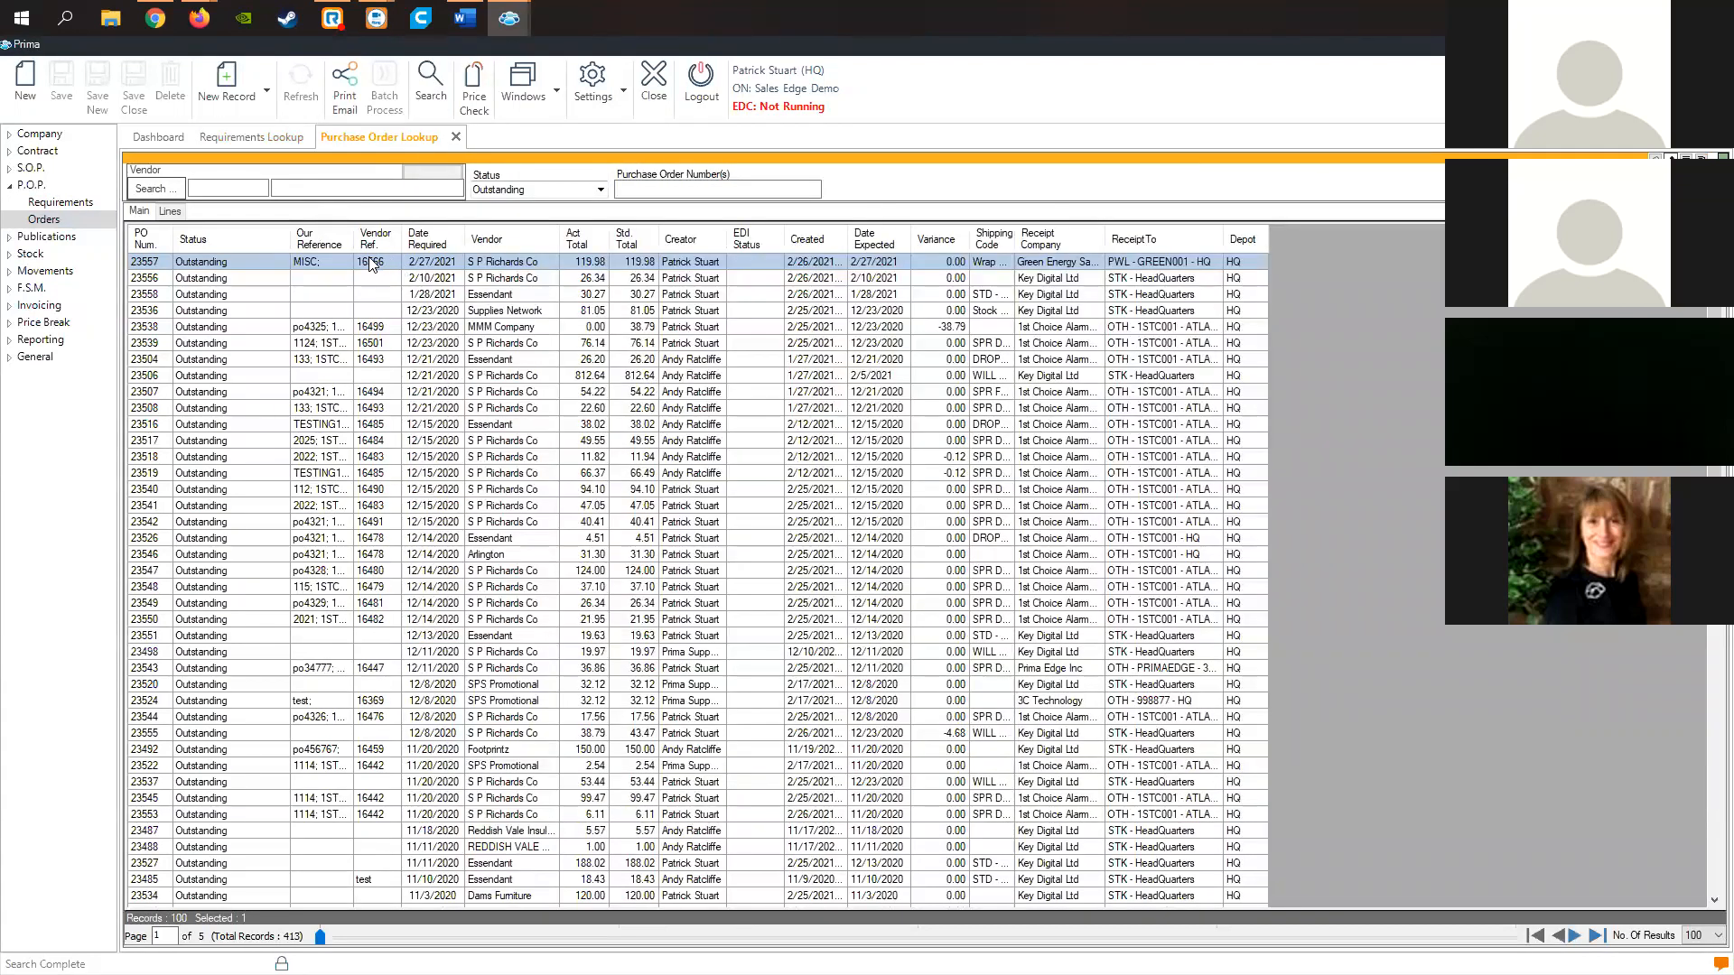
double_click(370, 262)
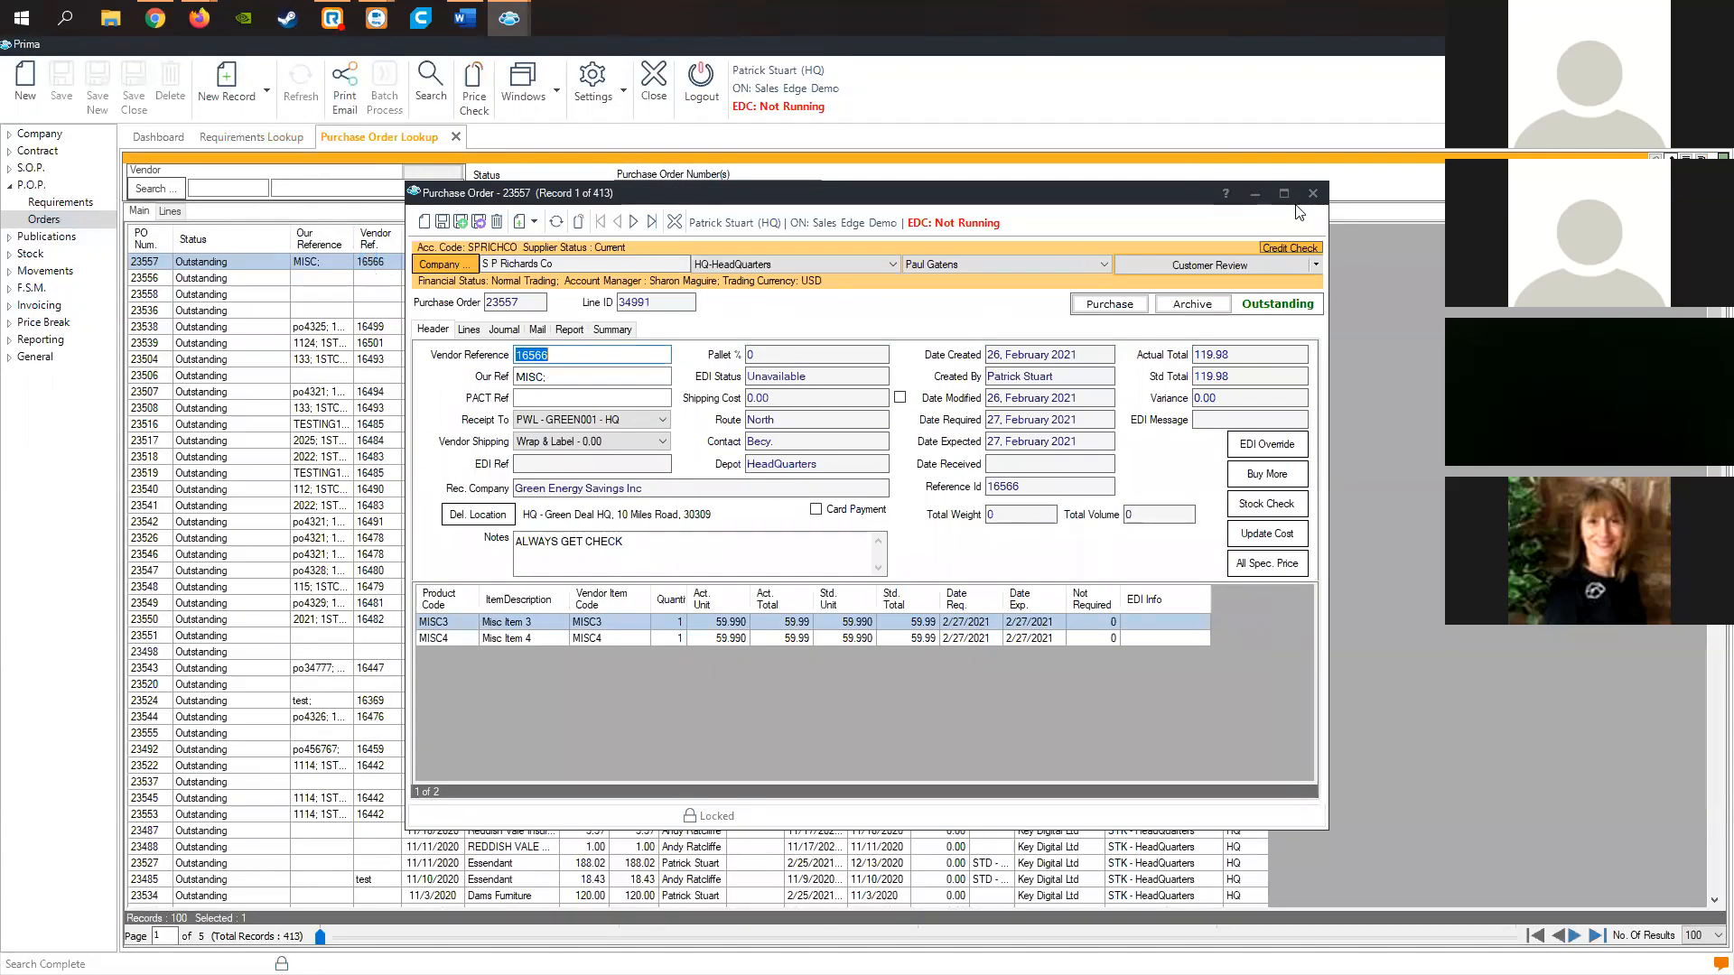
key(Escape)
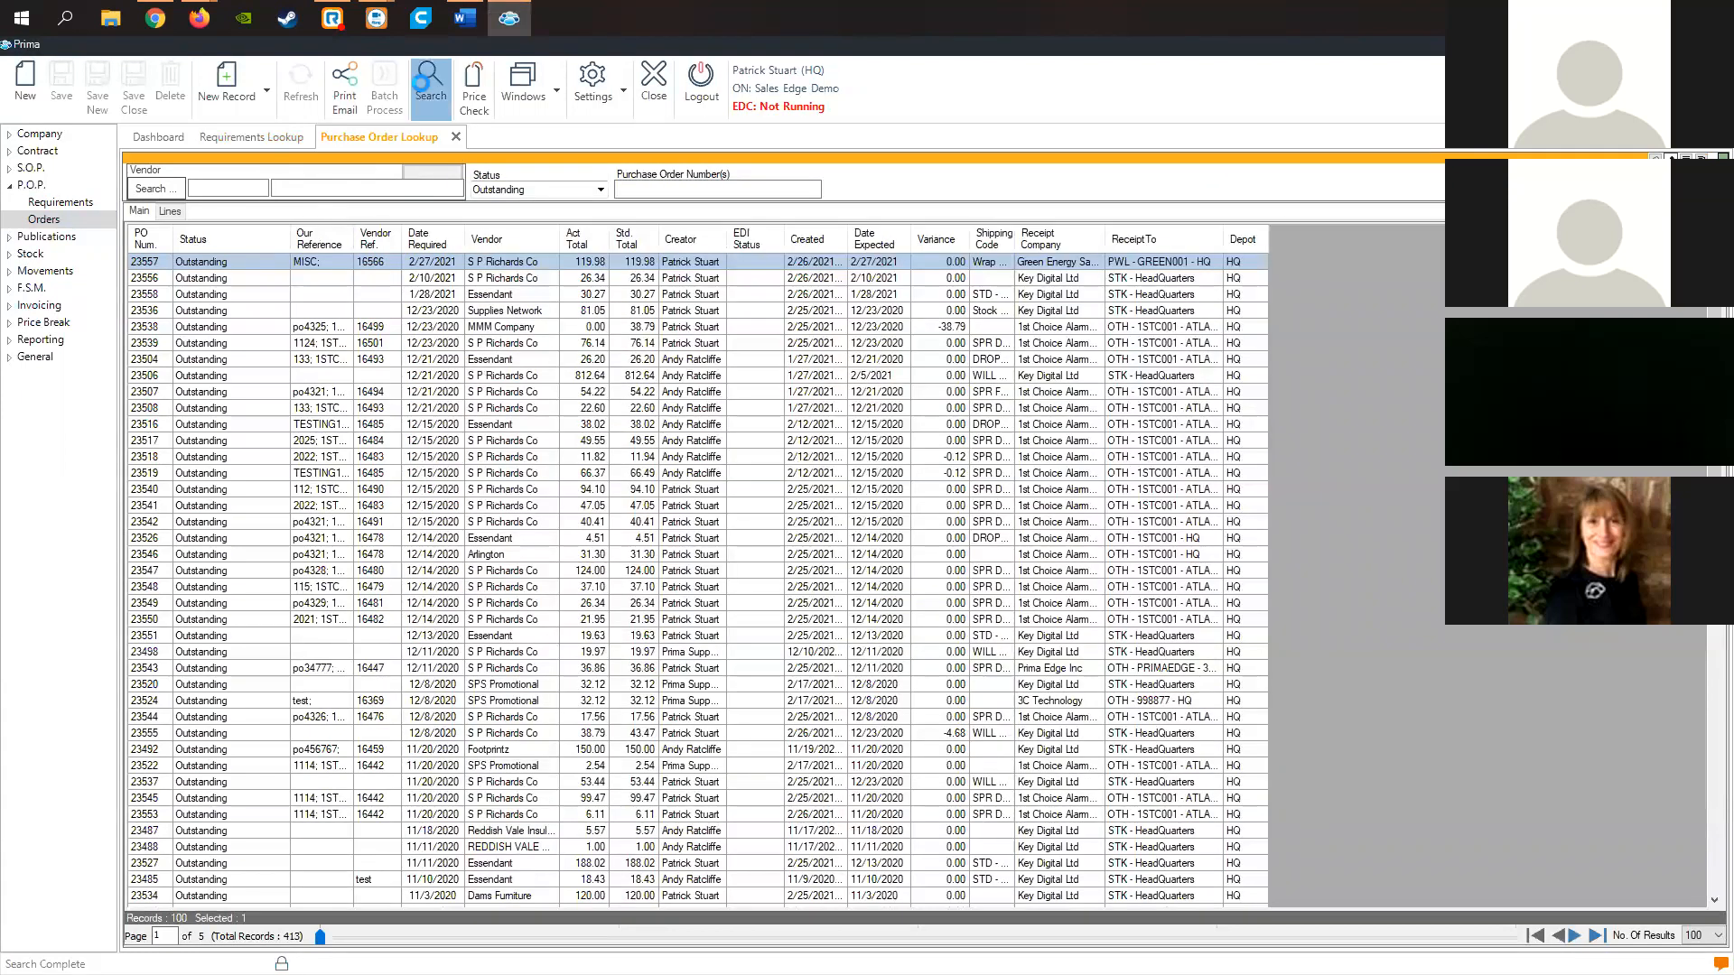
click(365, 289)
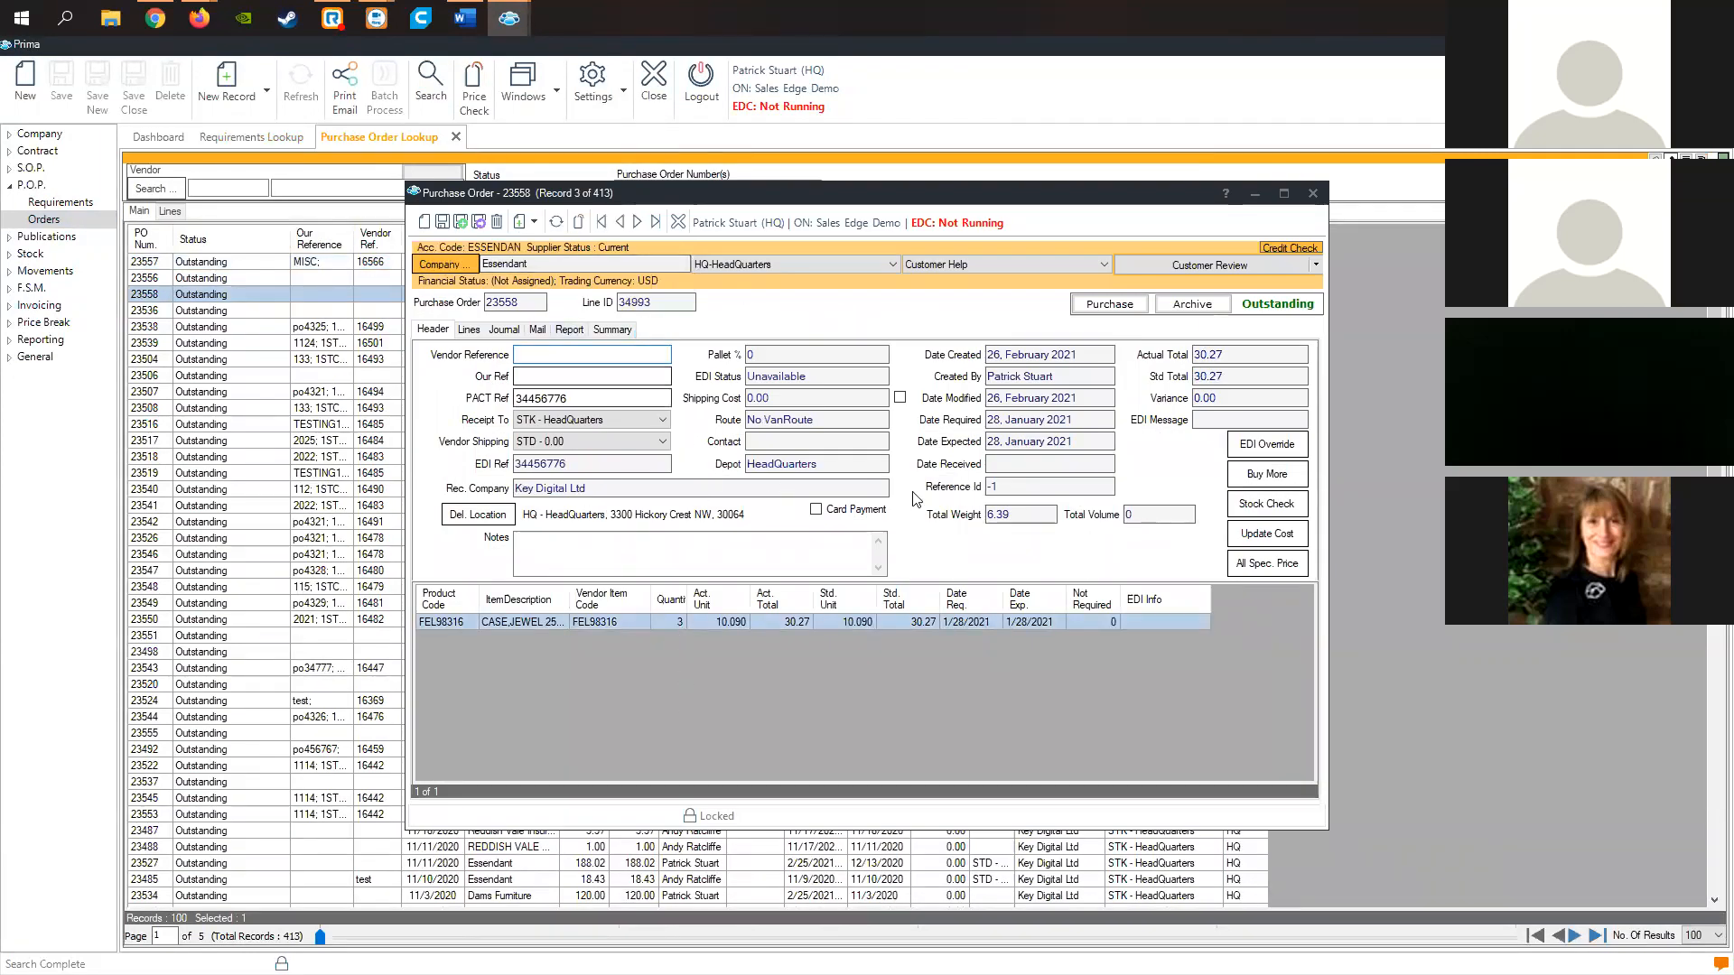
Use Buy More to add the outstanding FEL98316, MMM34337, UNV95224 and SAN25025 requirements to the Essendant order.
click(1245, 475)
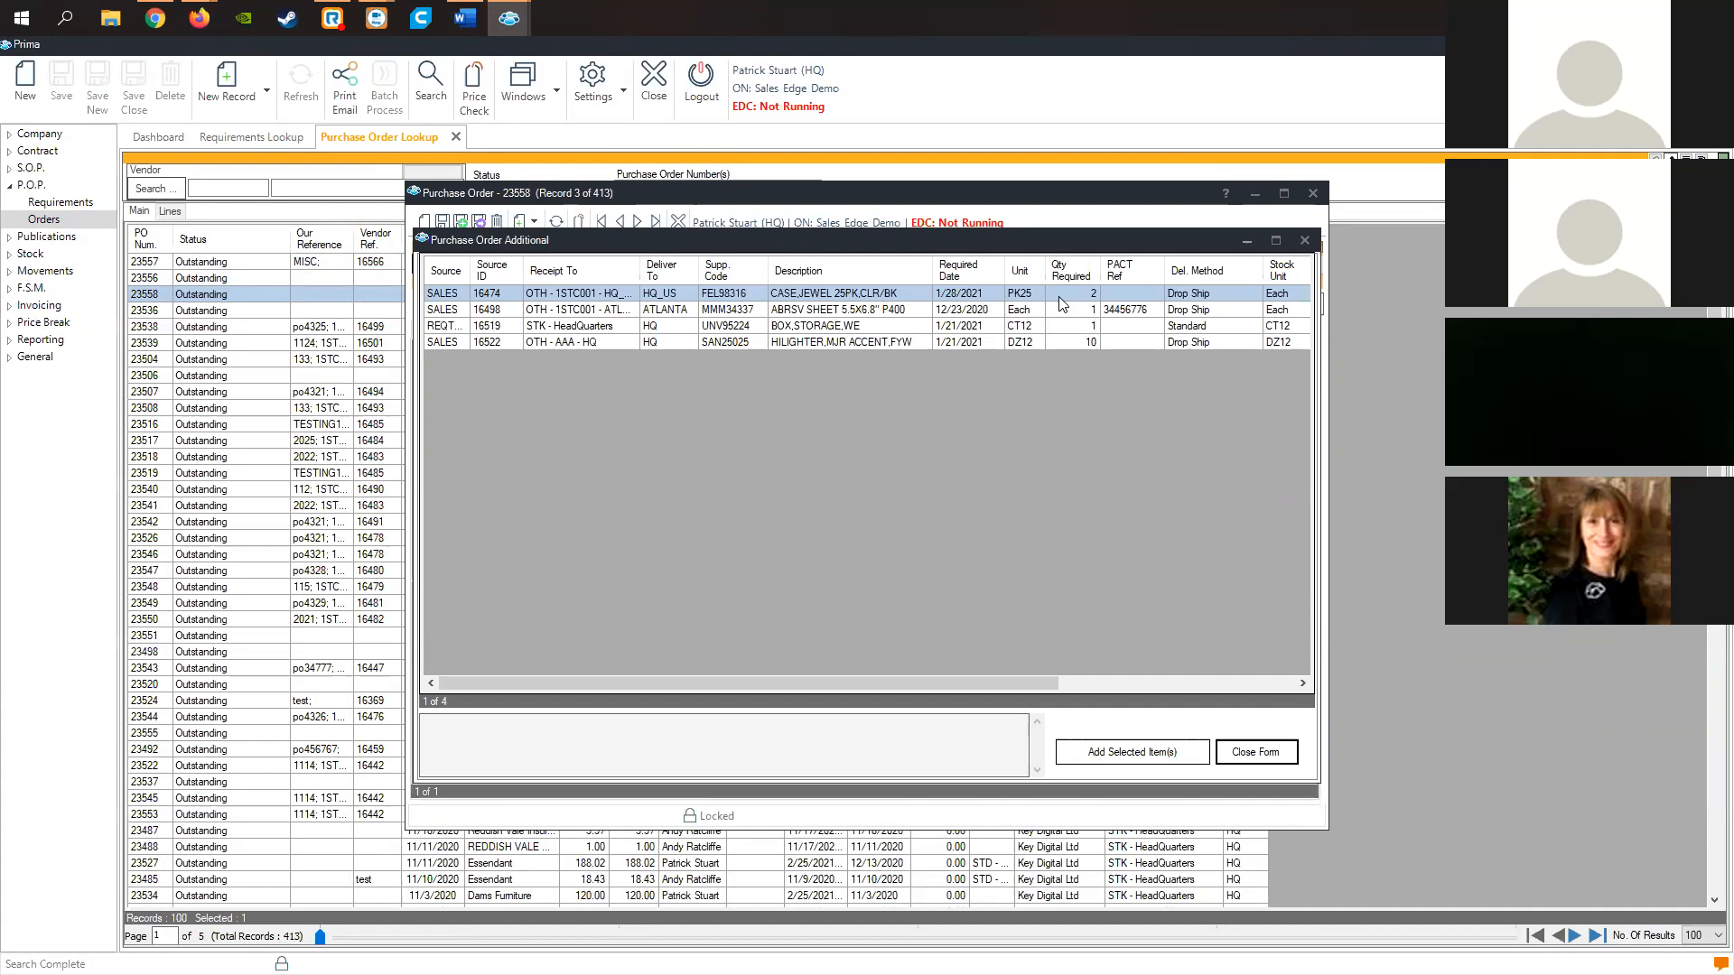
drag(1062, 303, 1058, 365)
click(1129, 753)
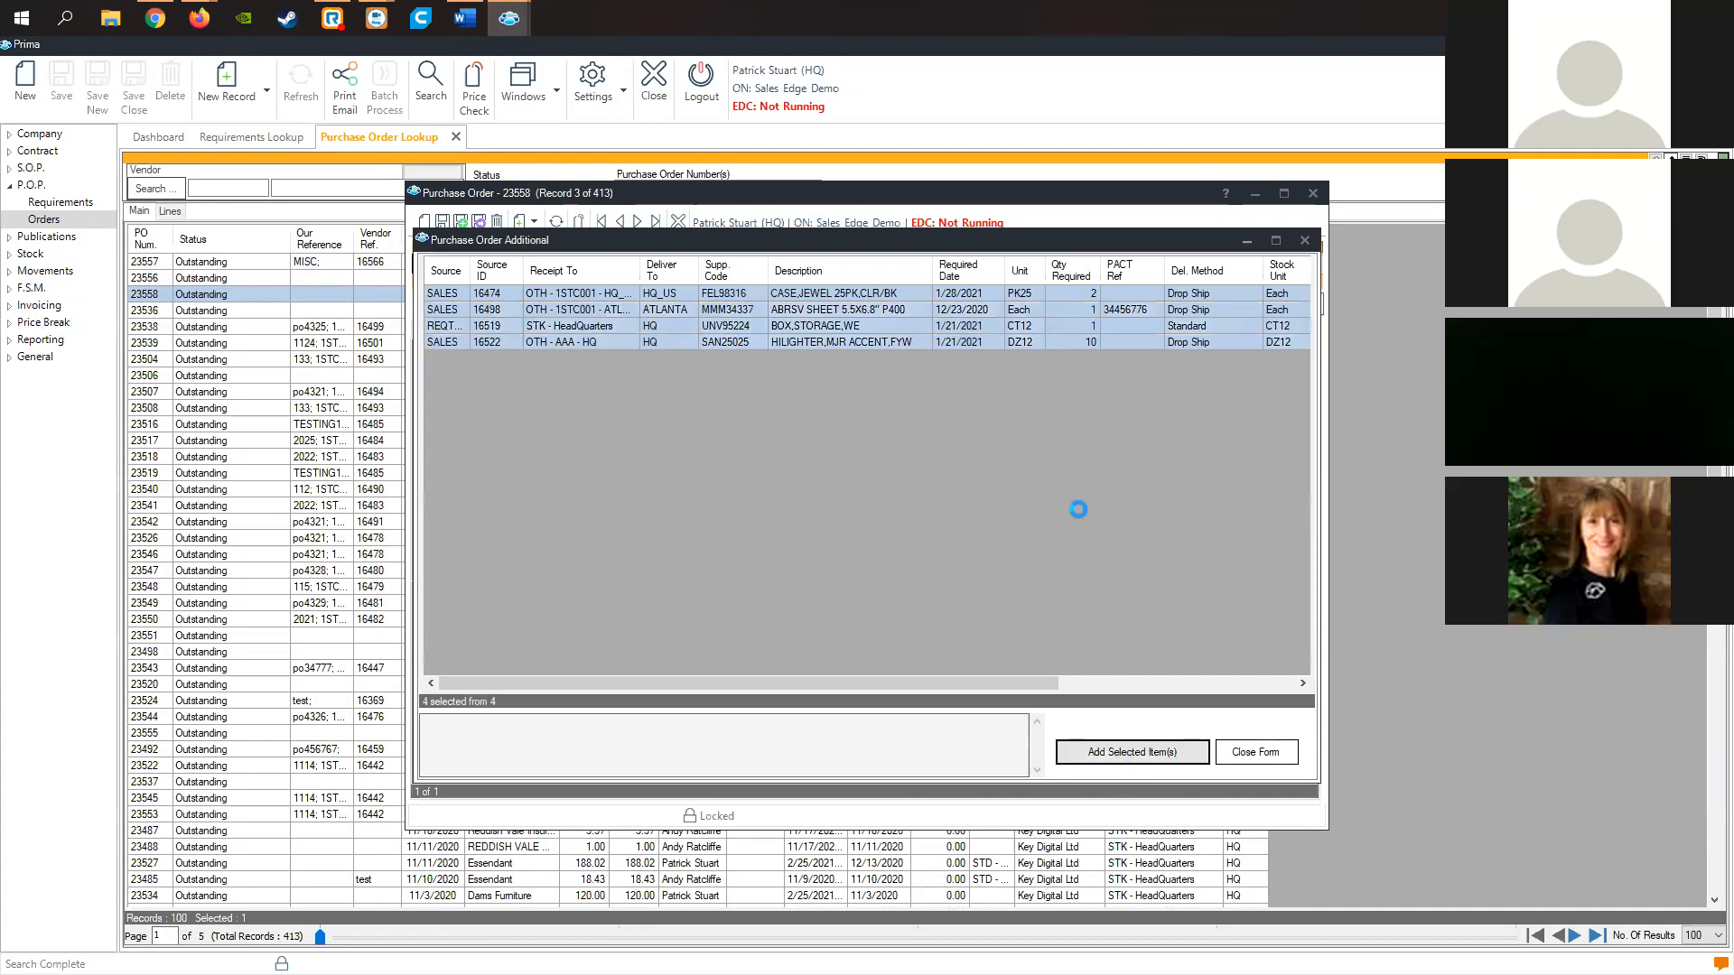
click(1259, 753)
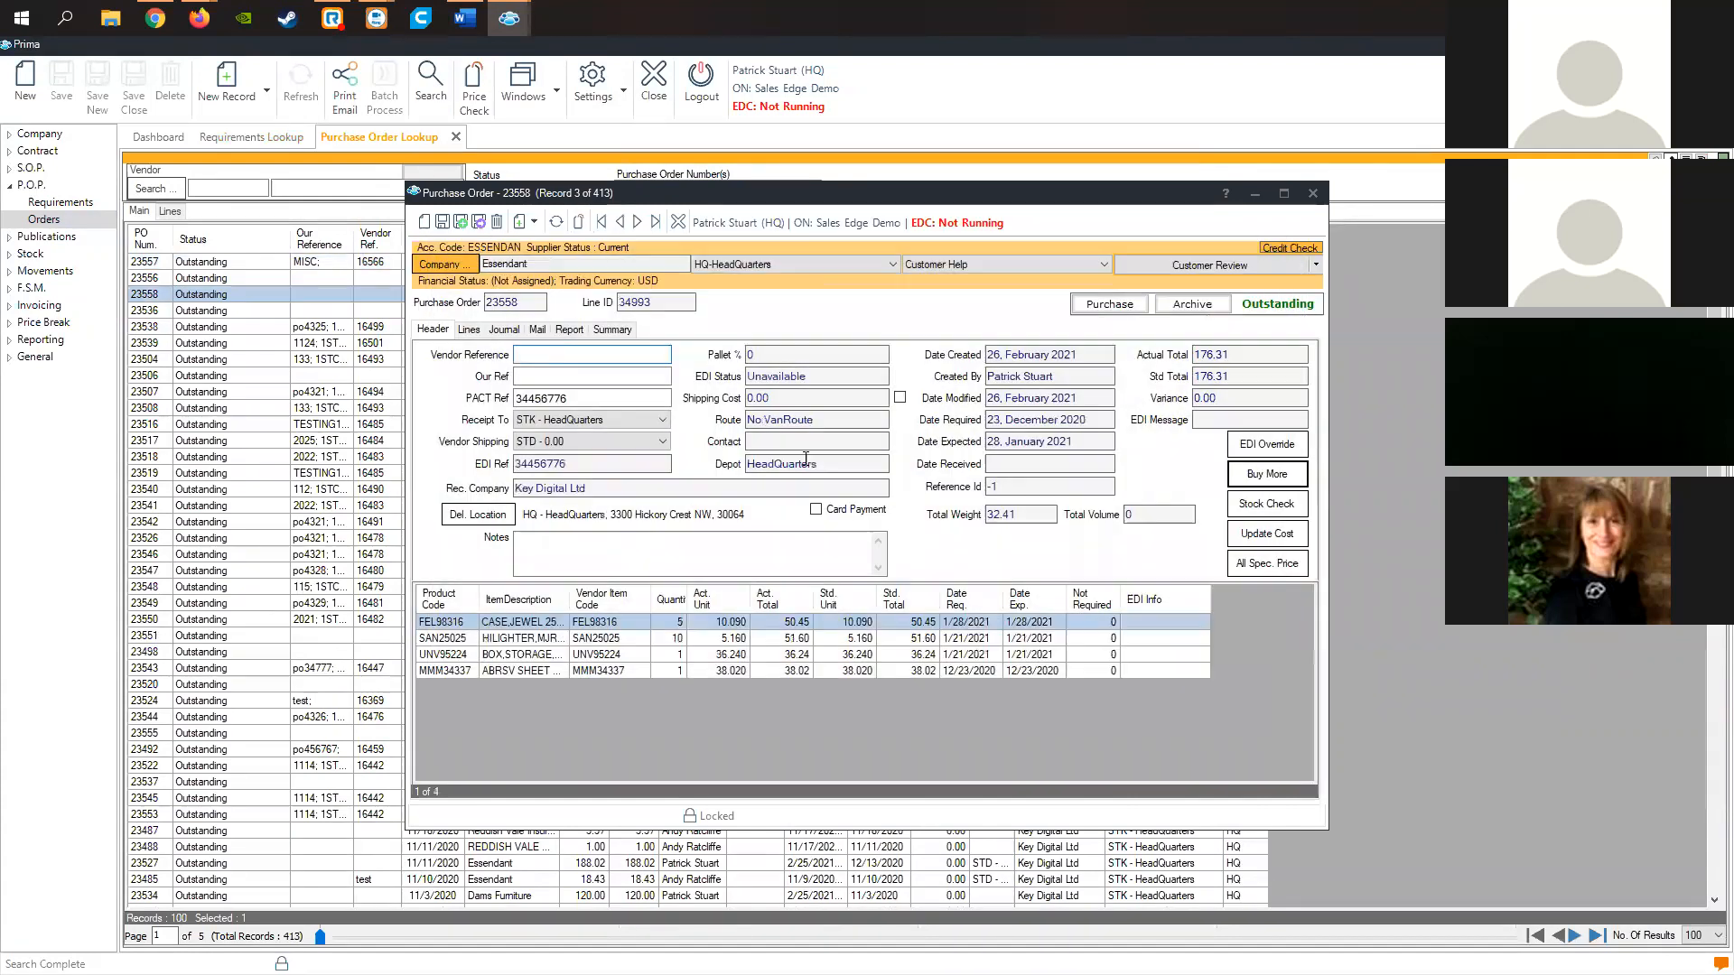
Review the added order lines and the extension details of the MMM34337 abrasive sheet line.
click(857, 654)
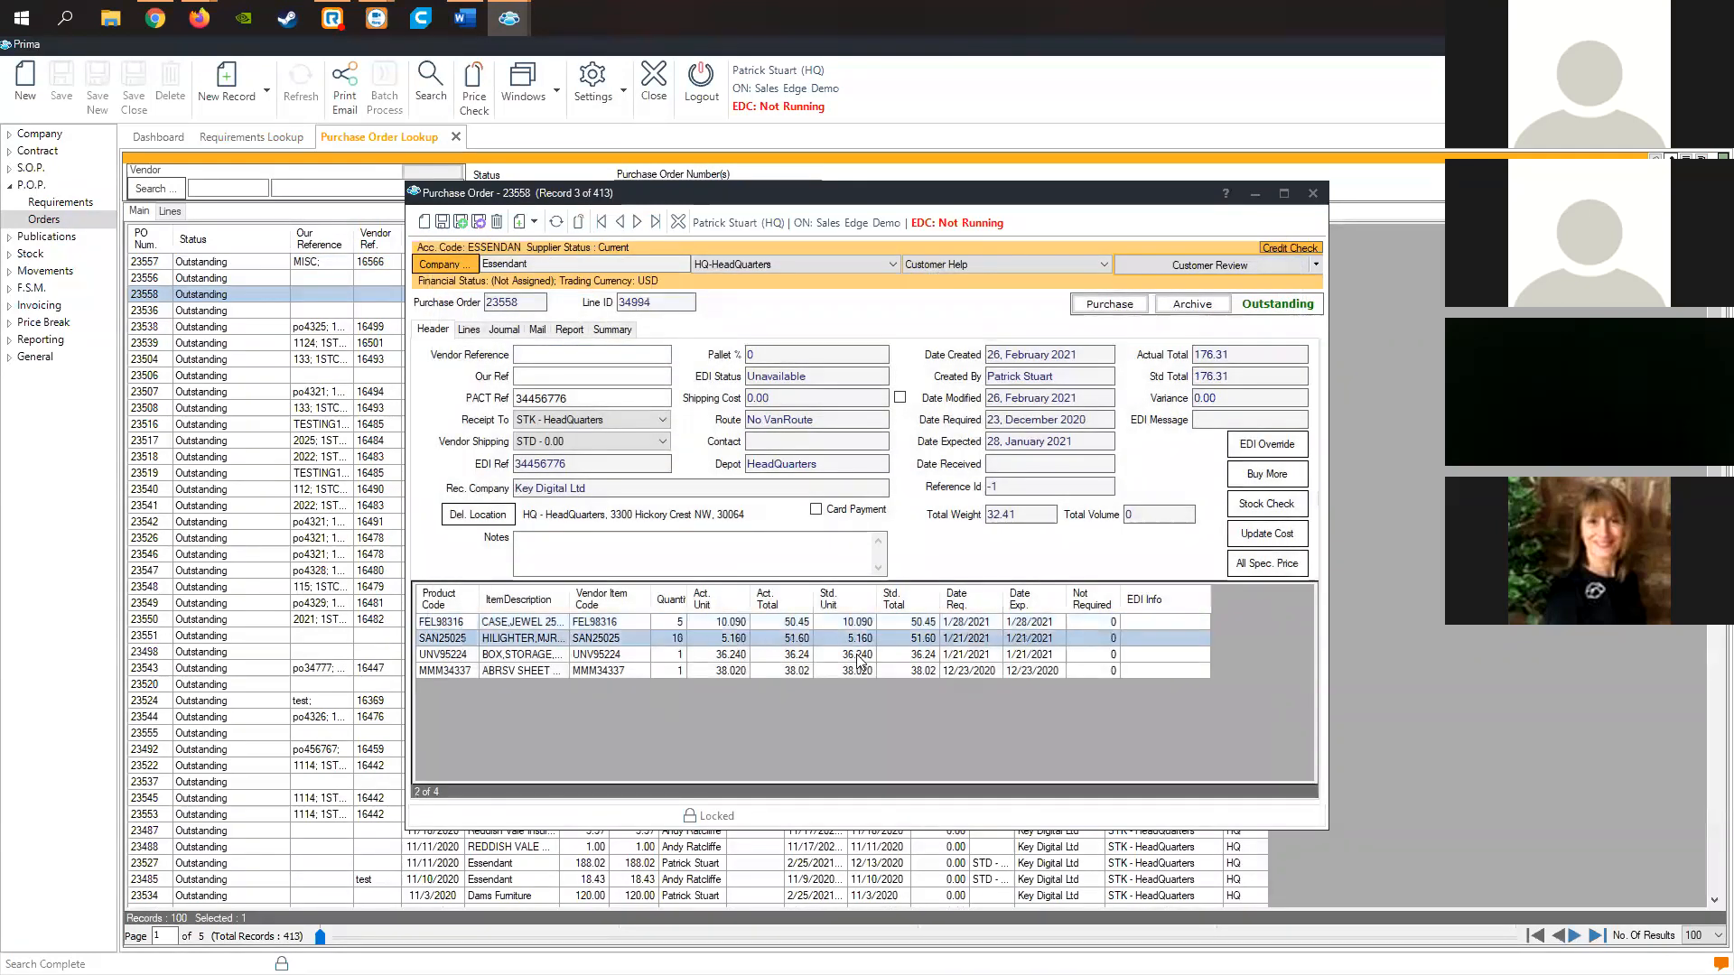
click(859, 669)
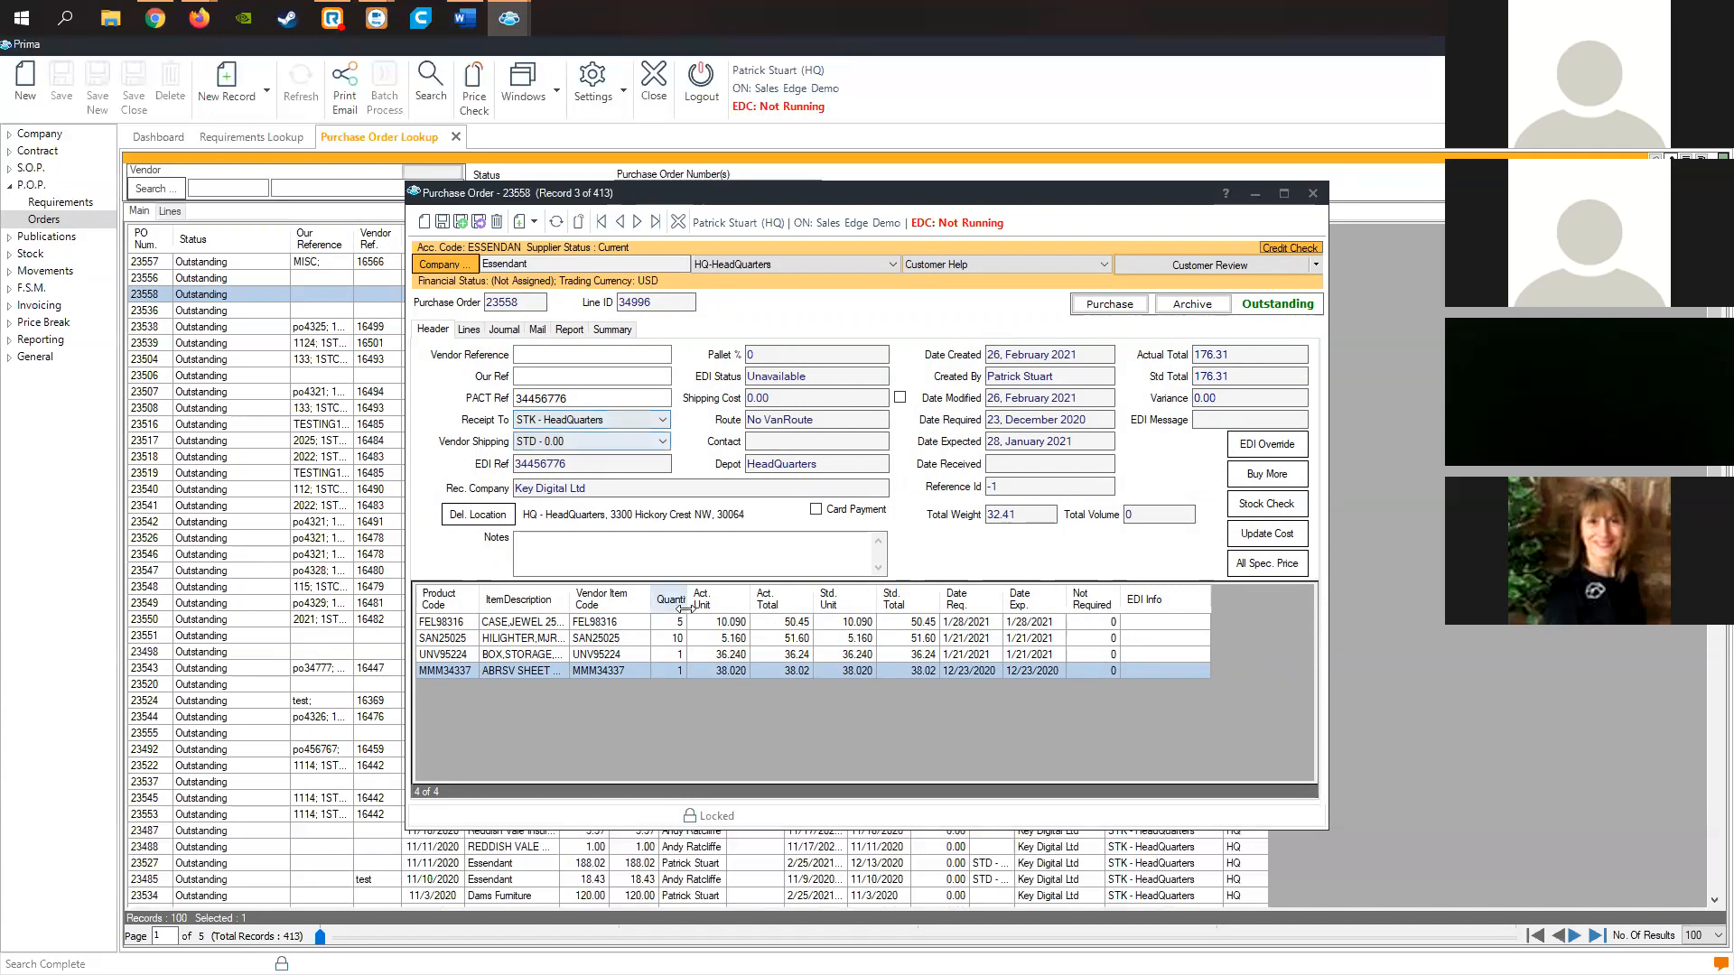
click(468, 329)
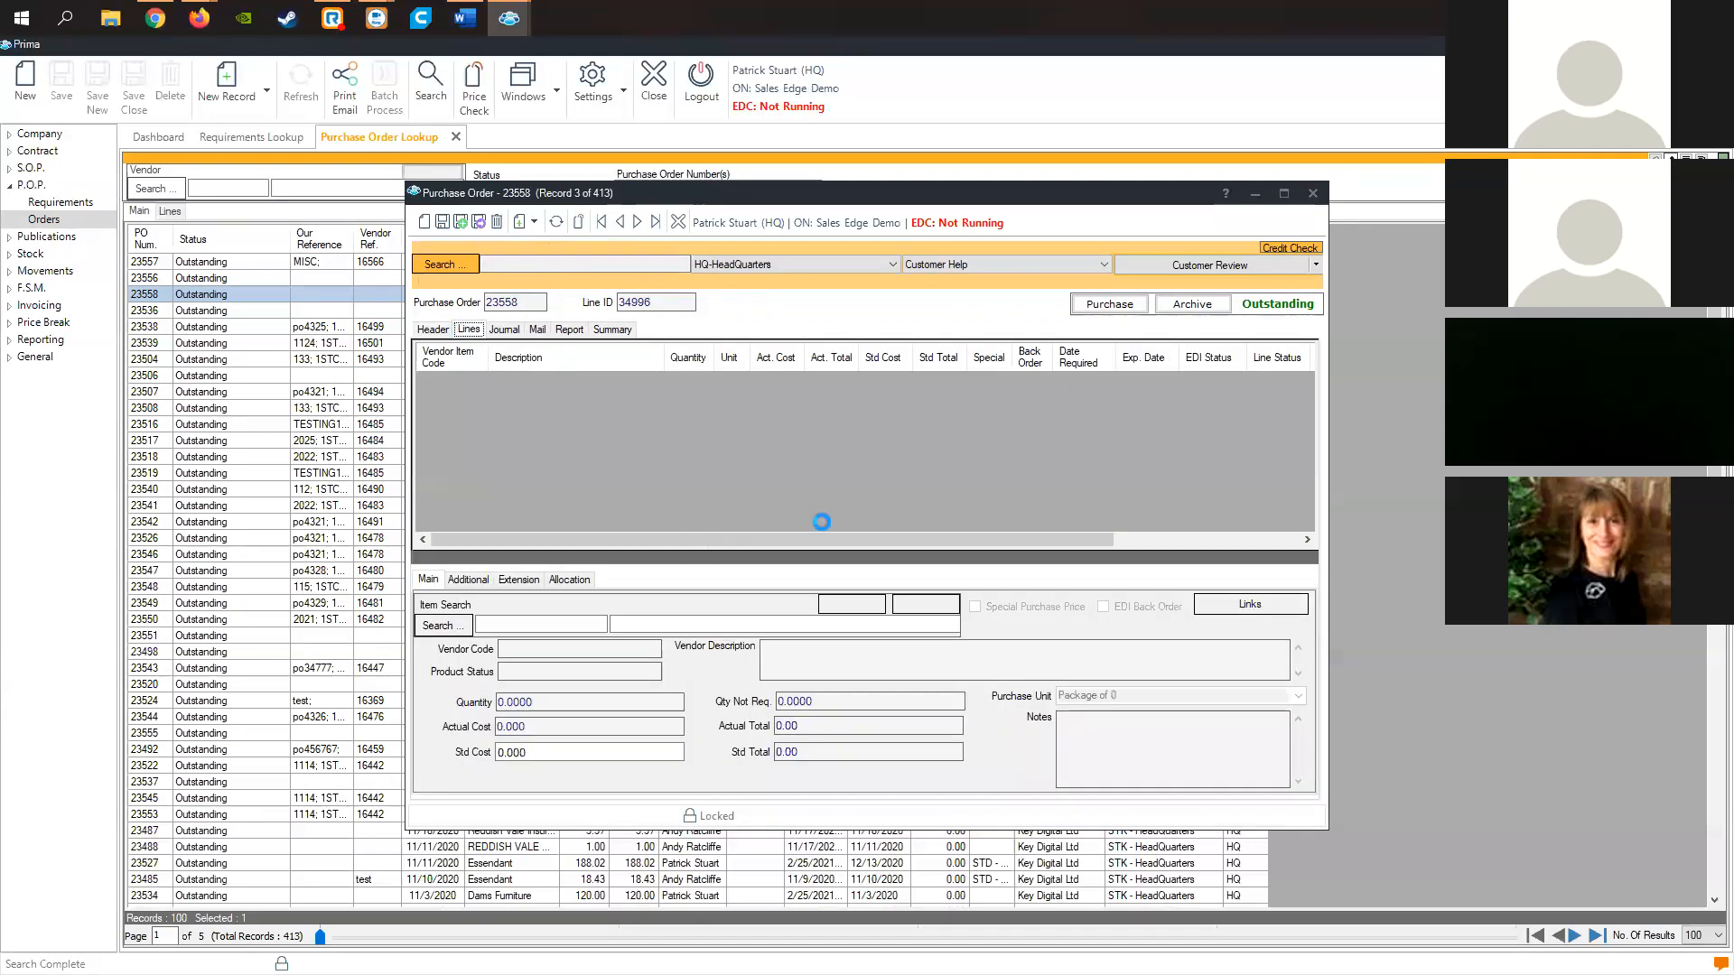
click(520, 579)
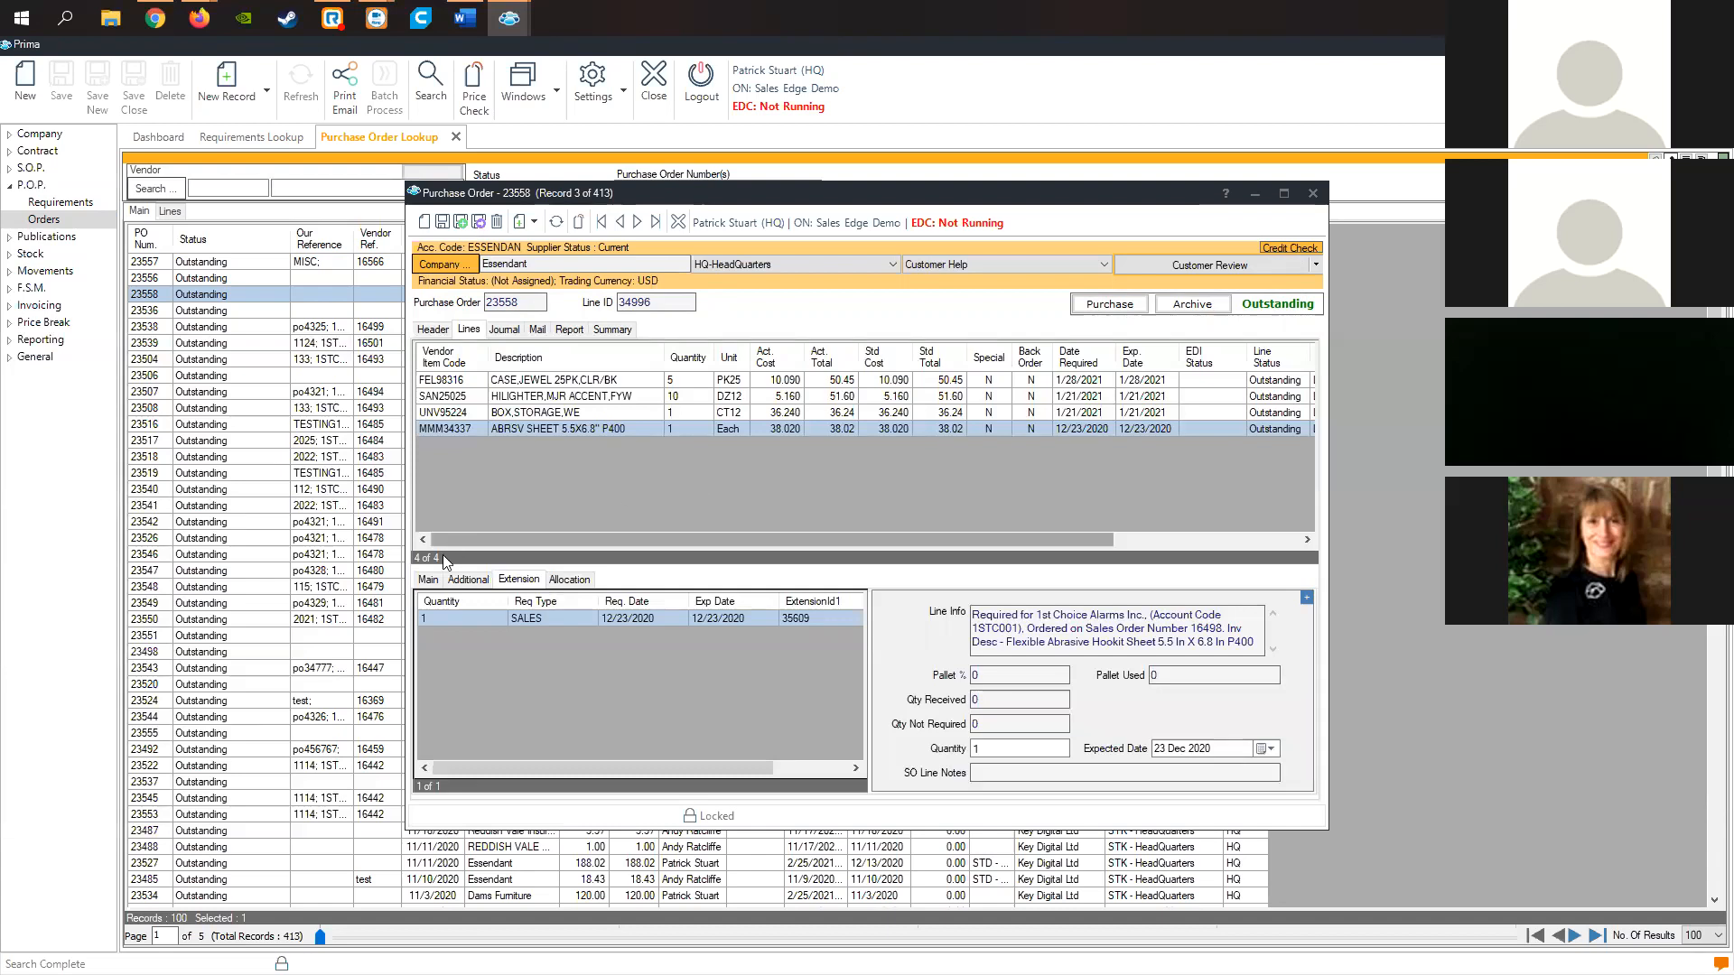
Check the Receipt To options in the Essendant order's header and close the order.
click(428, 580)
click(433, 329)
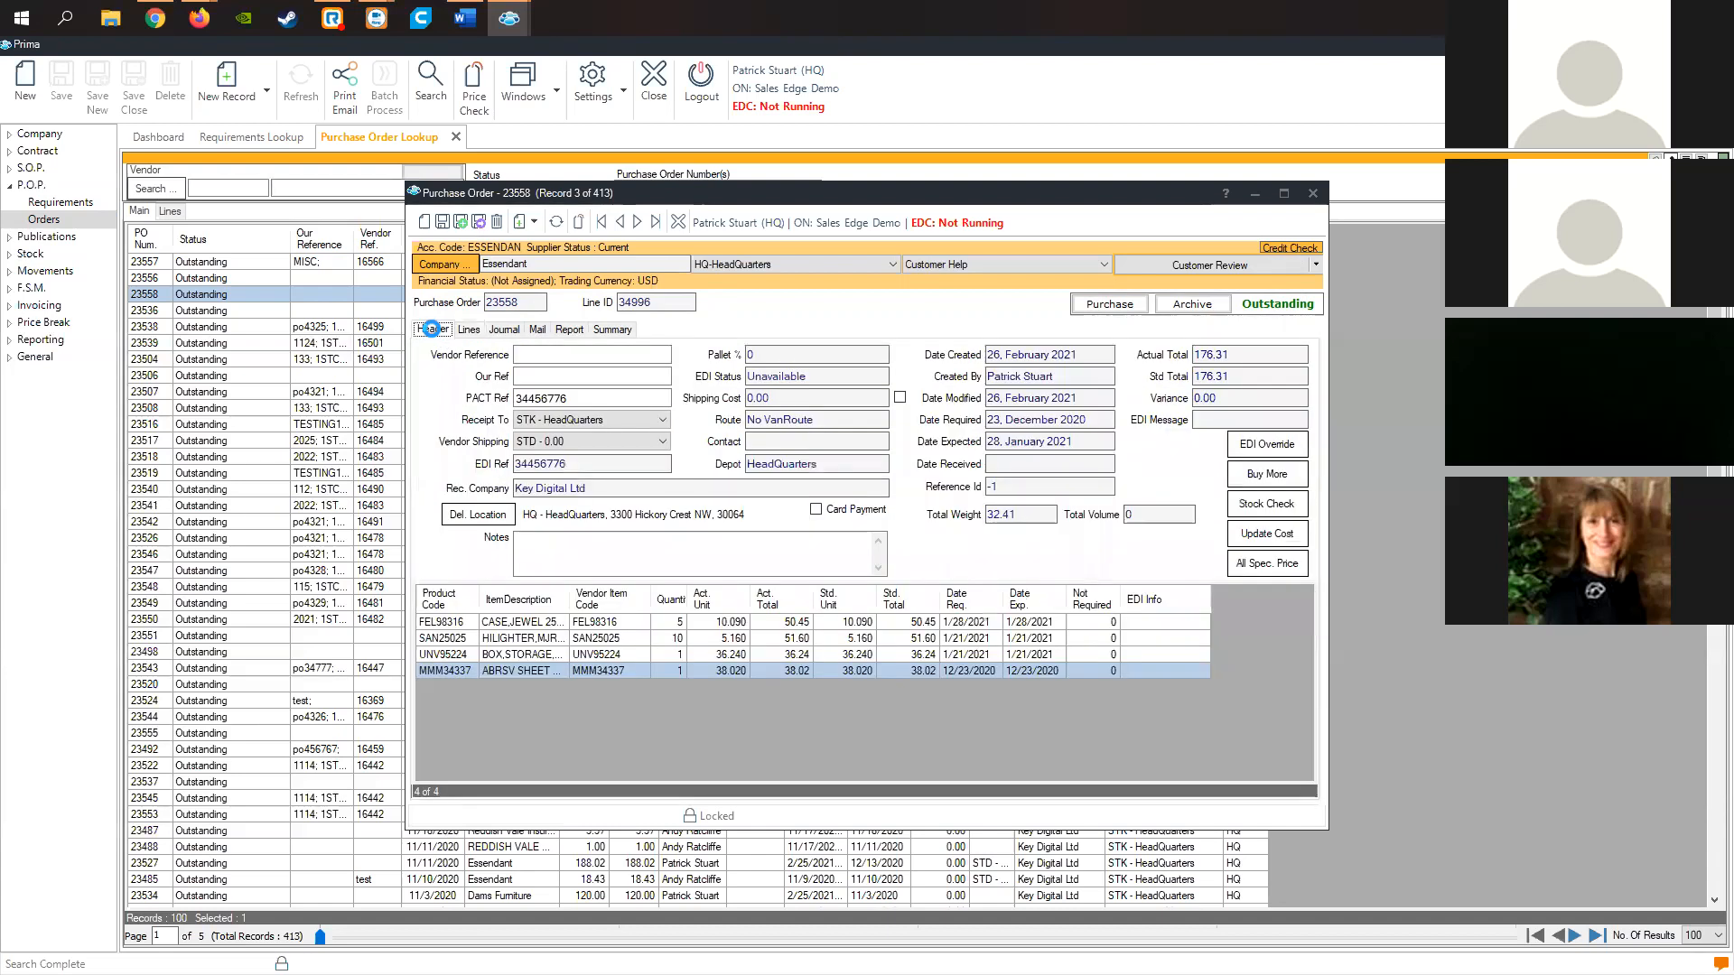
click(663, 421)
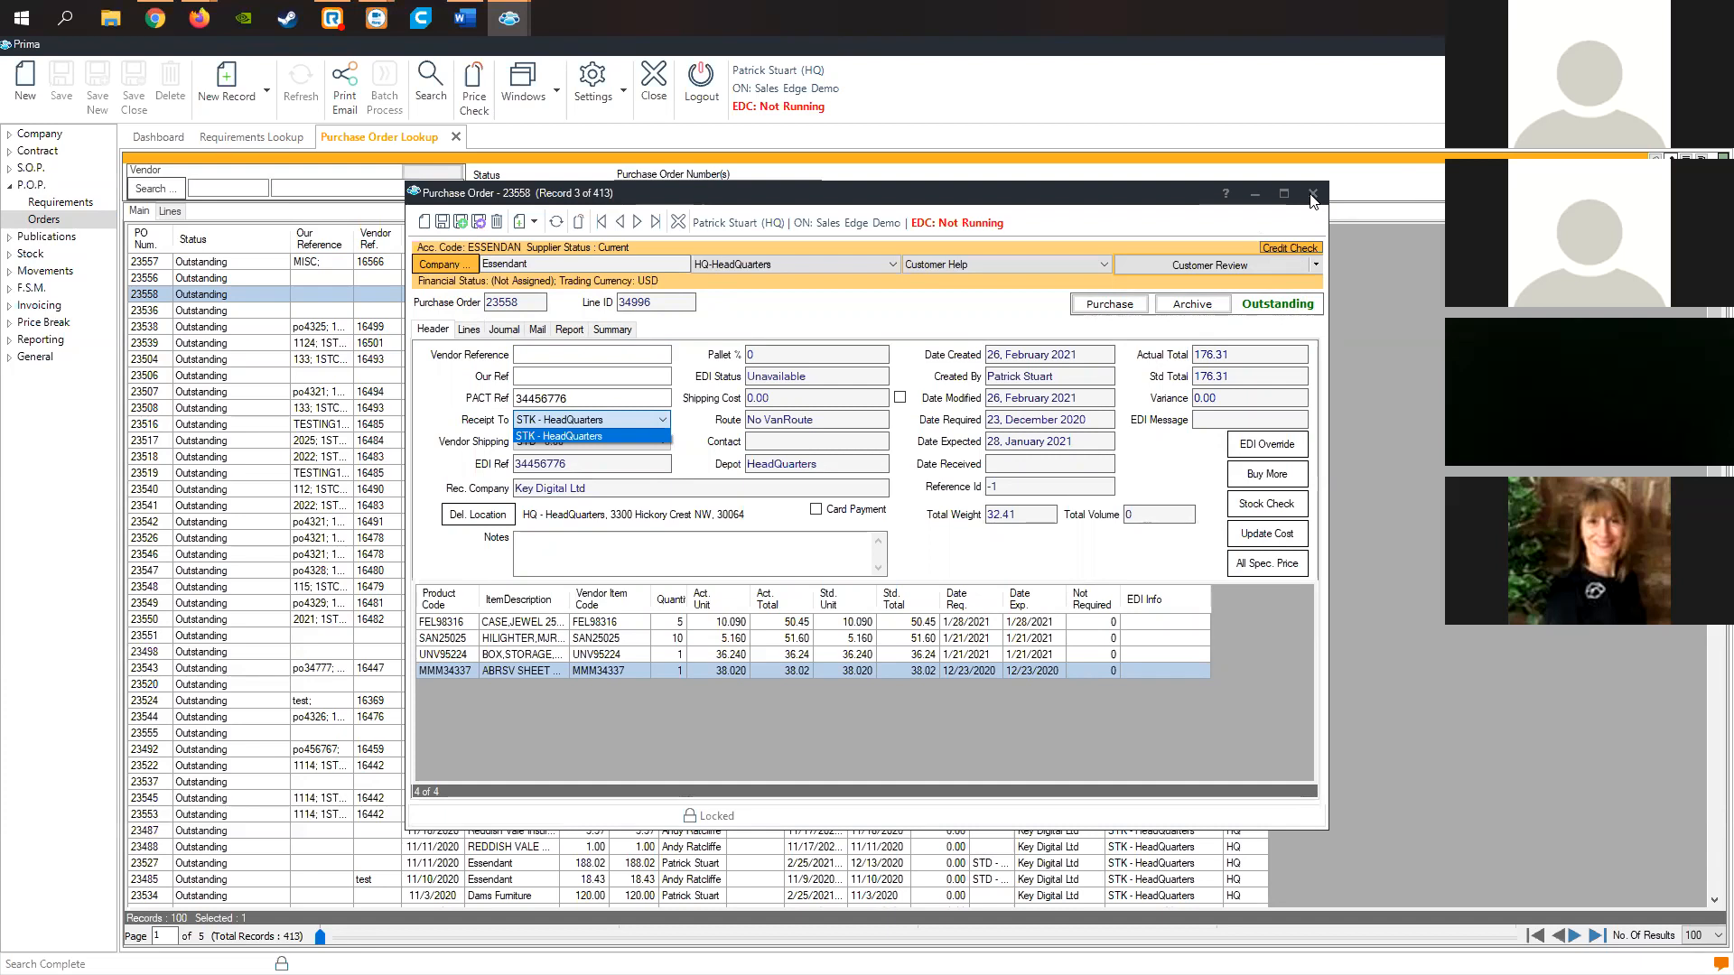
click(1038, 567)
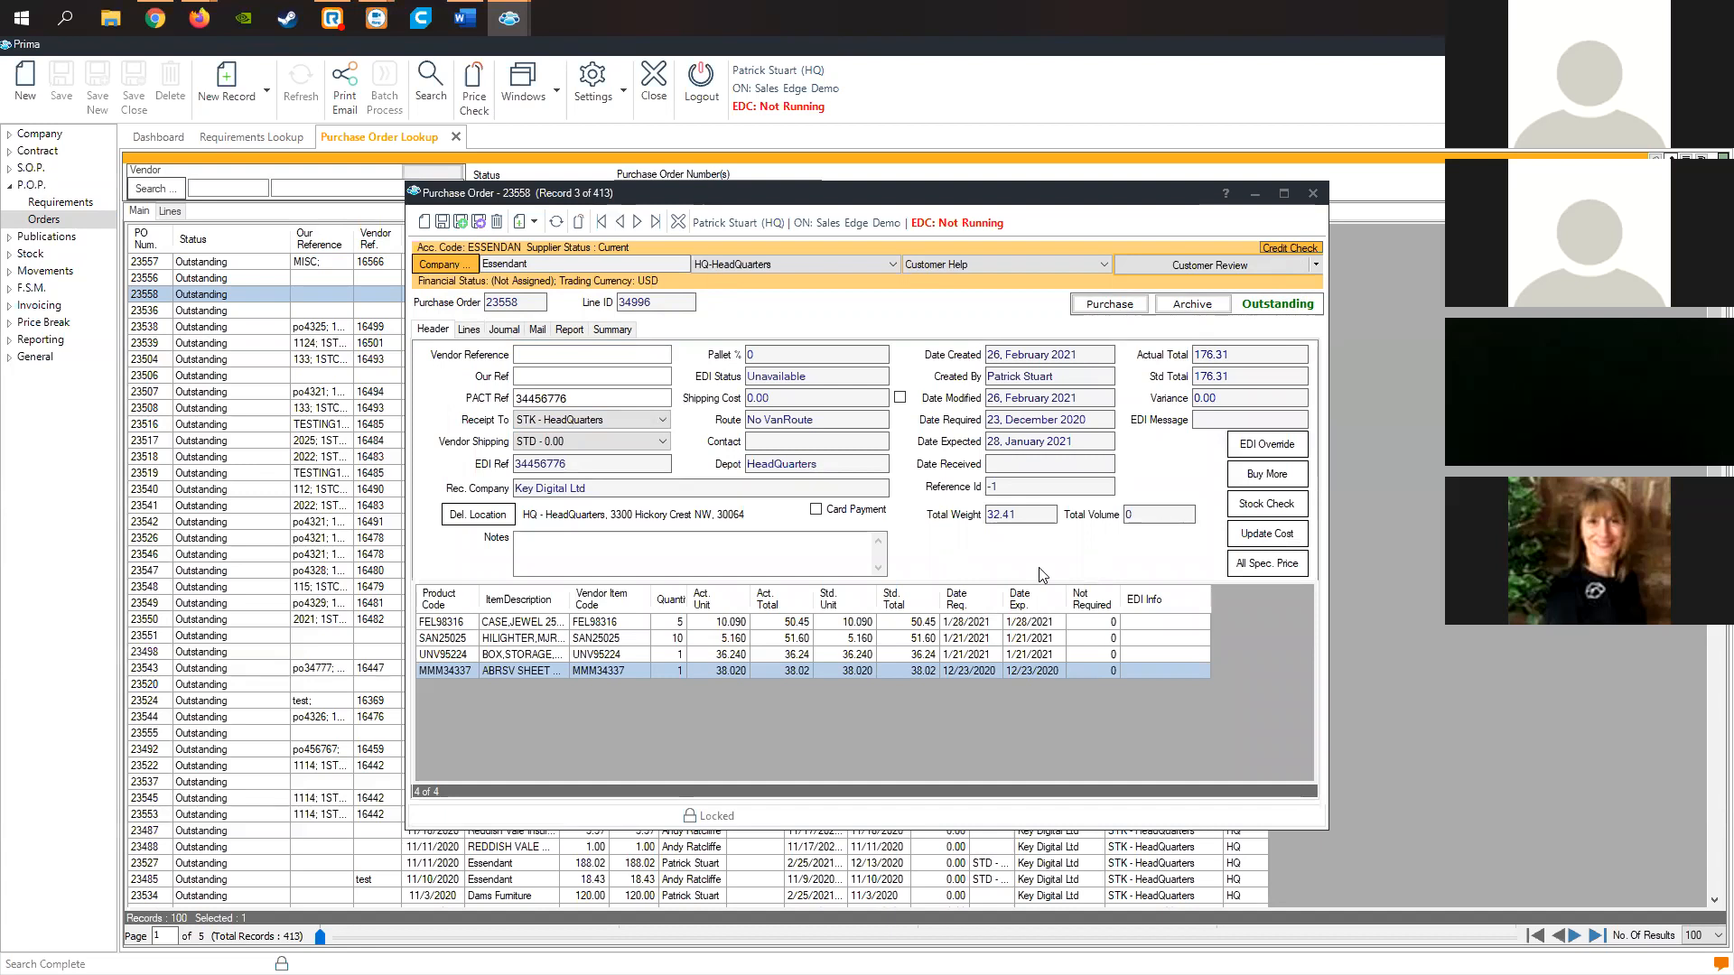
click(1312, 195)
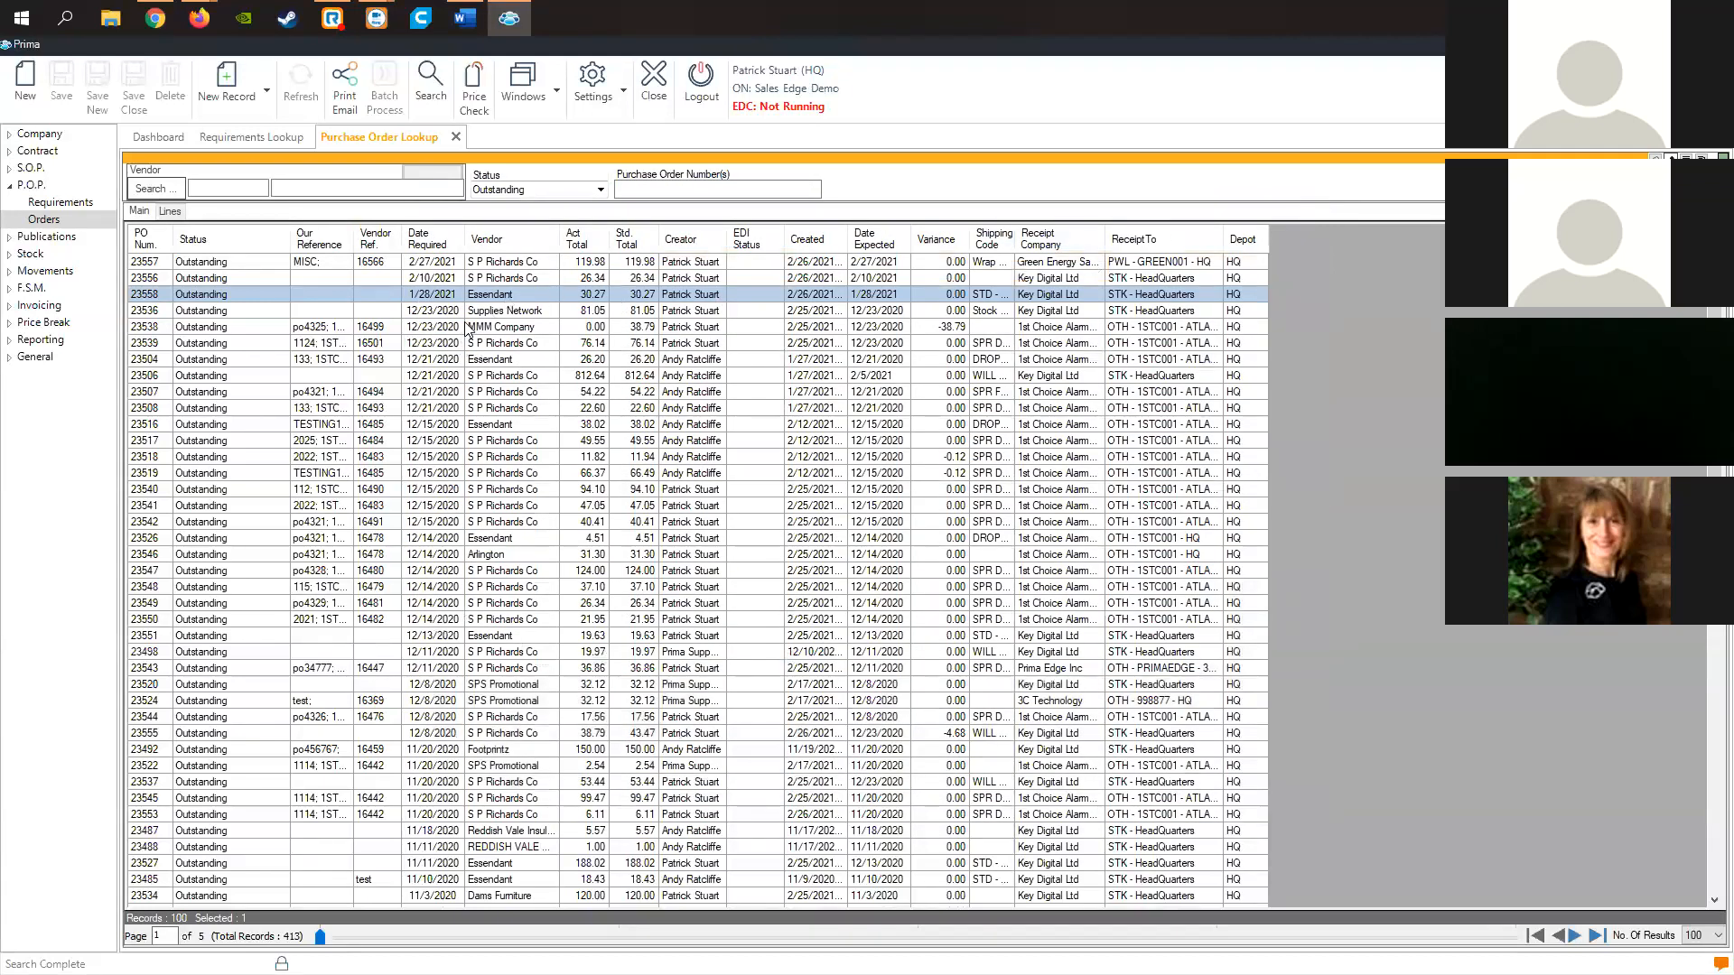
Open the MMM Company purchase order, check its Receipt To options, and close the order.
click(463, 322)
double_click(463, 322)
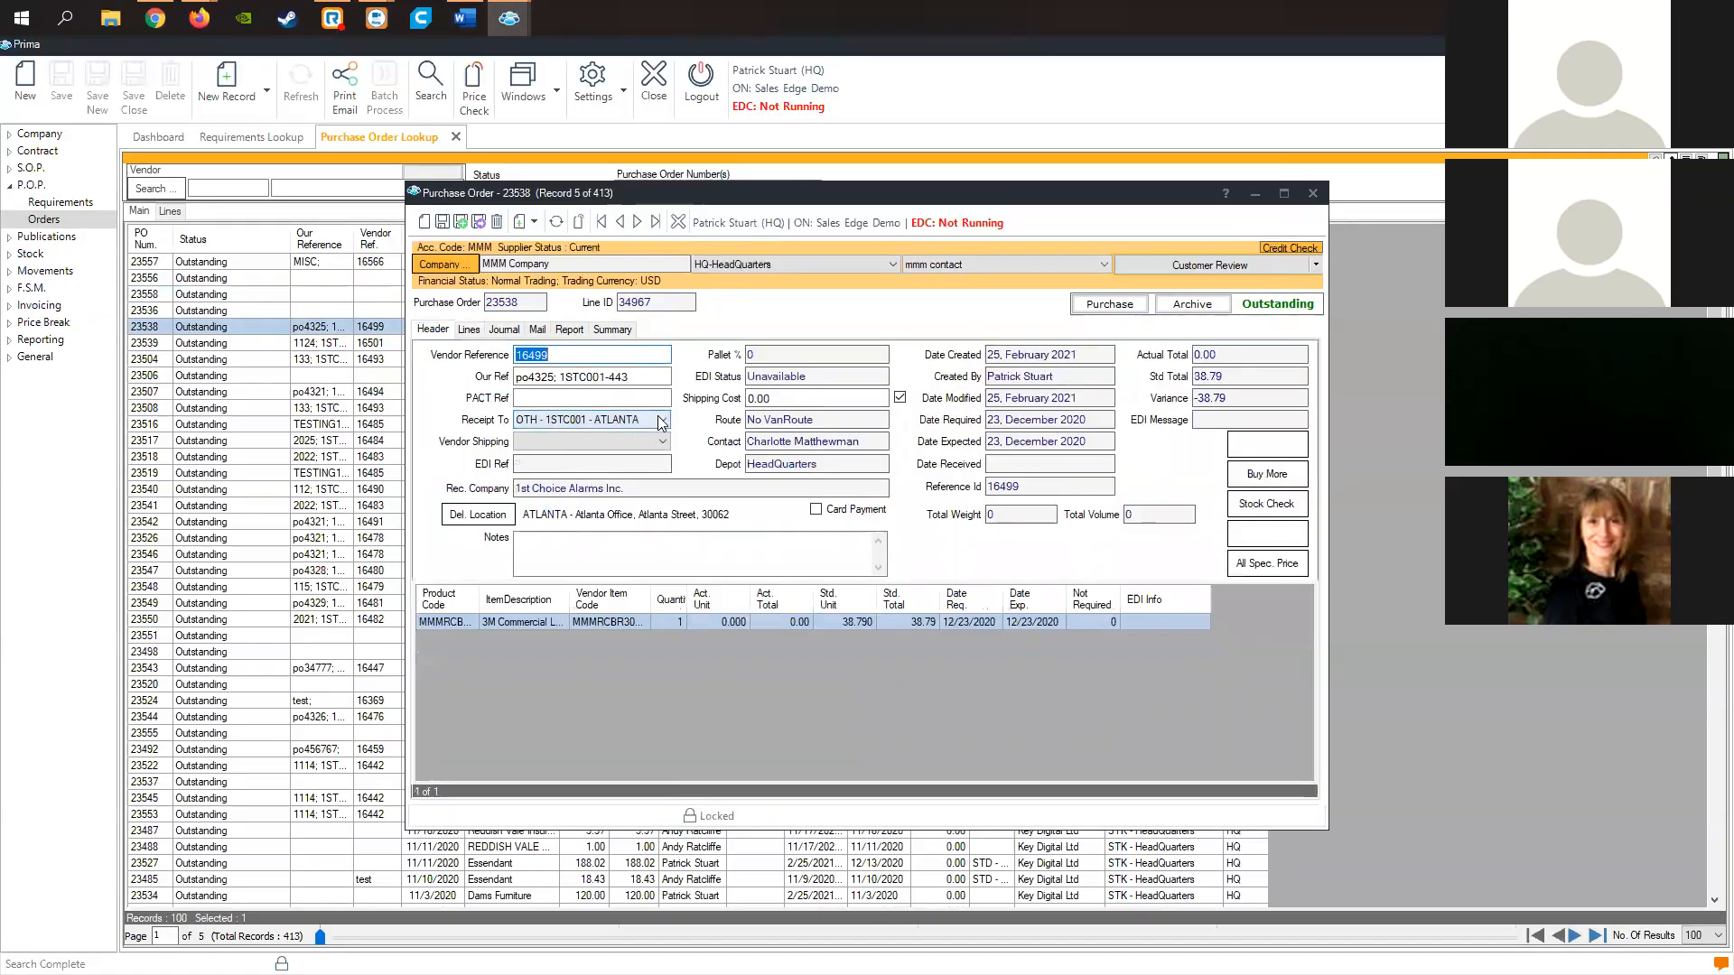
click(661, 422)
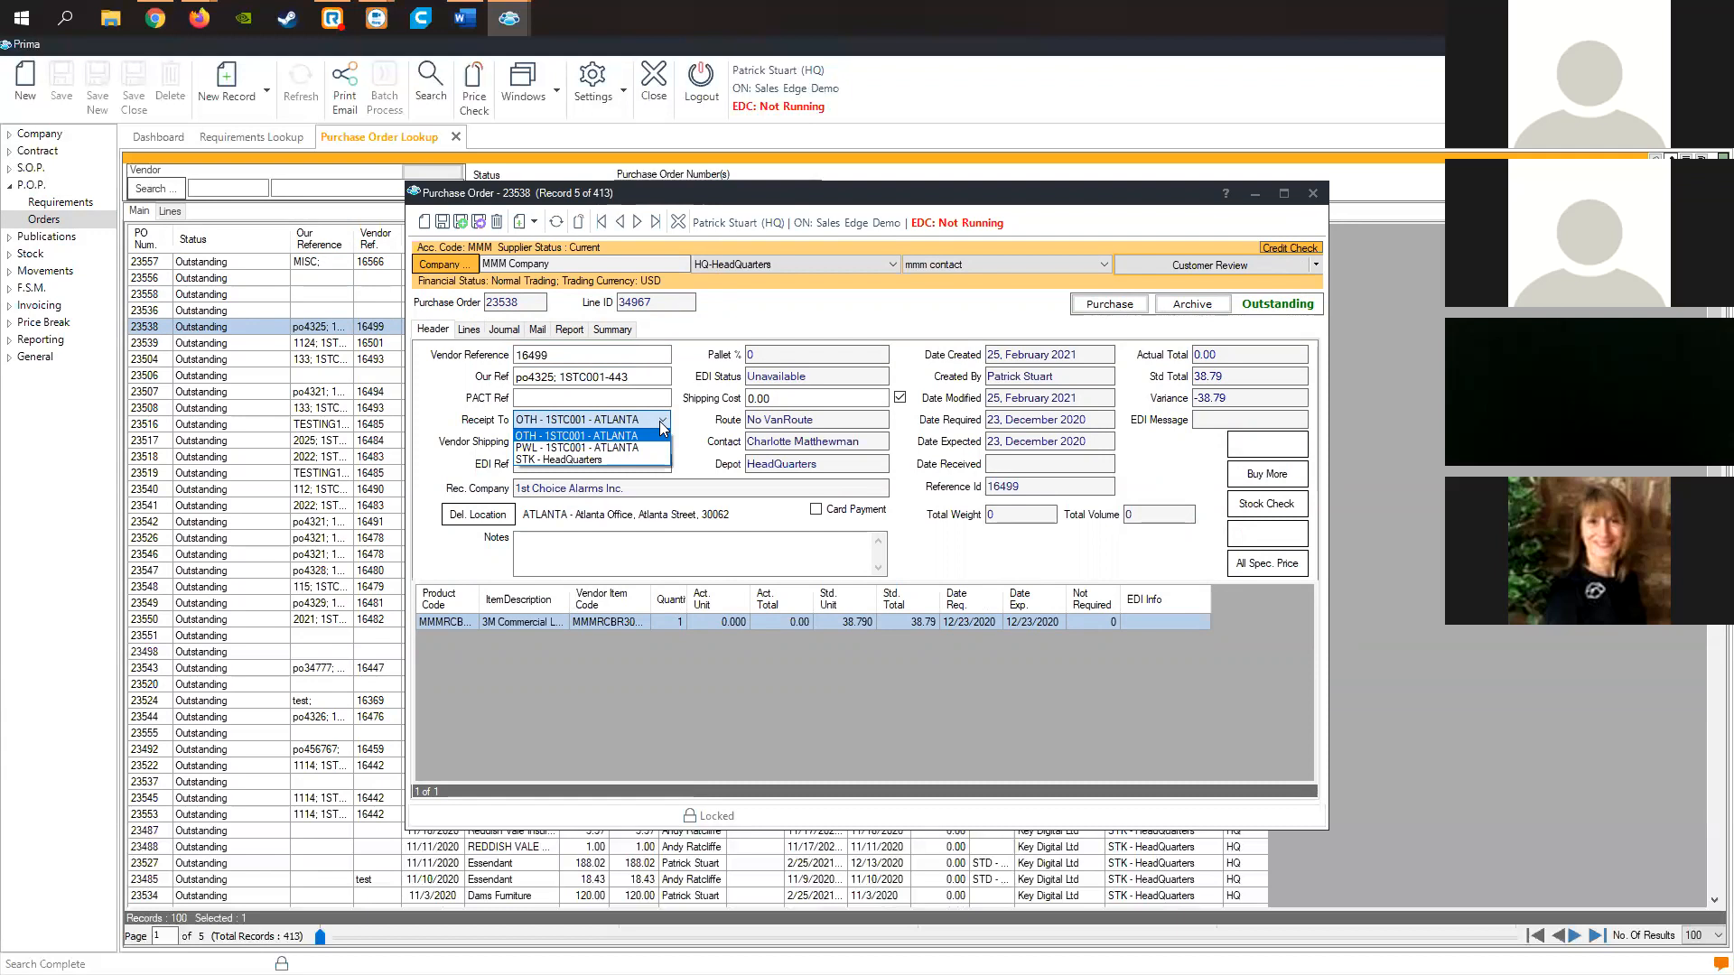
click(703, 429)
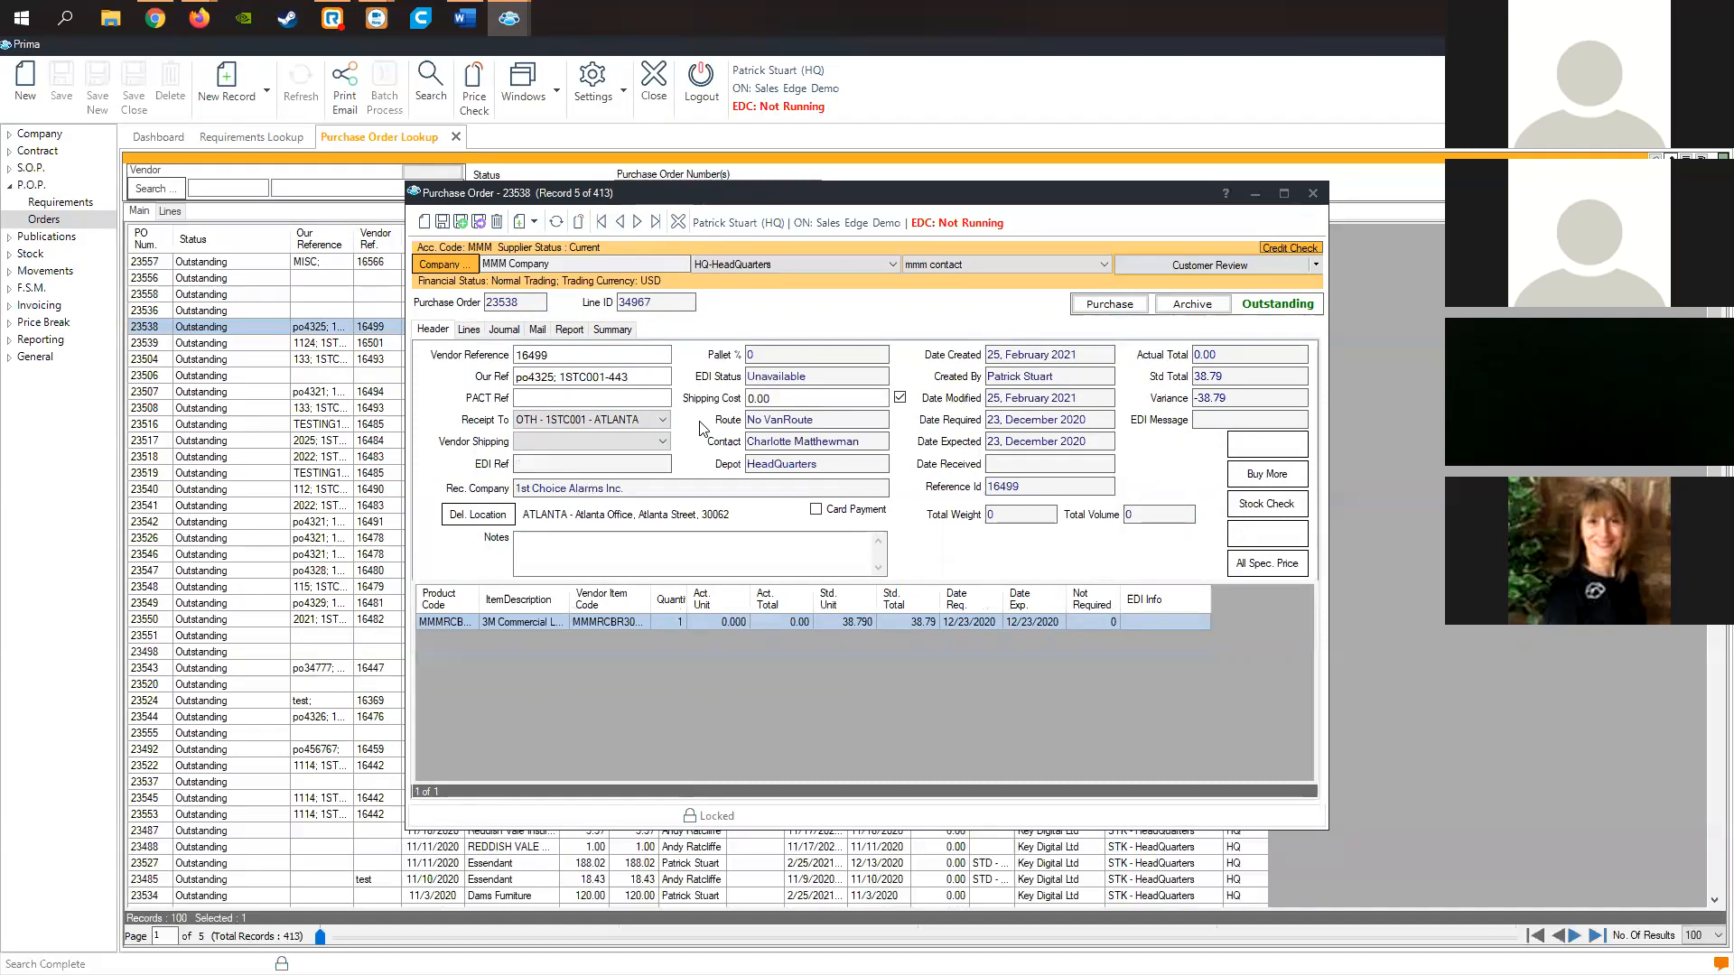
click(663, 421)
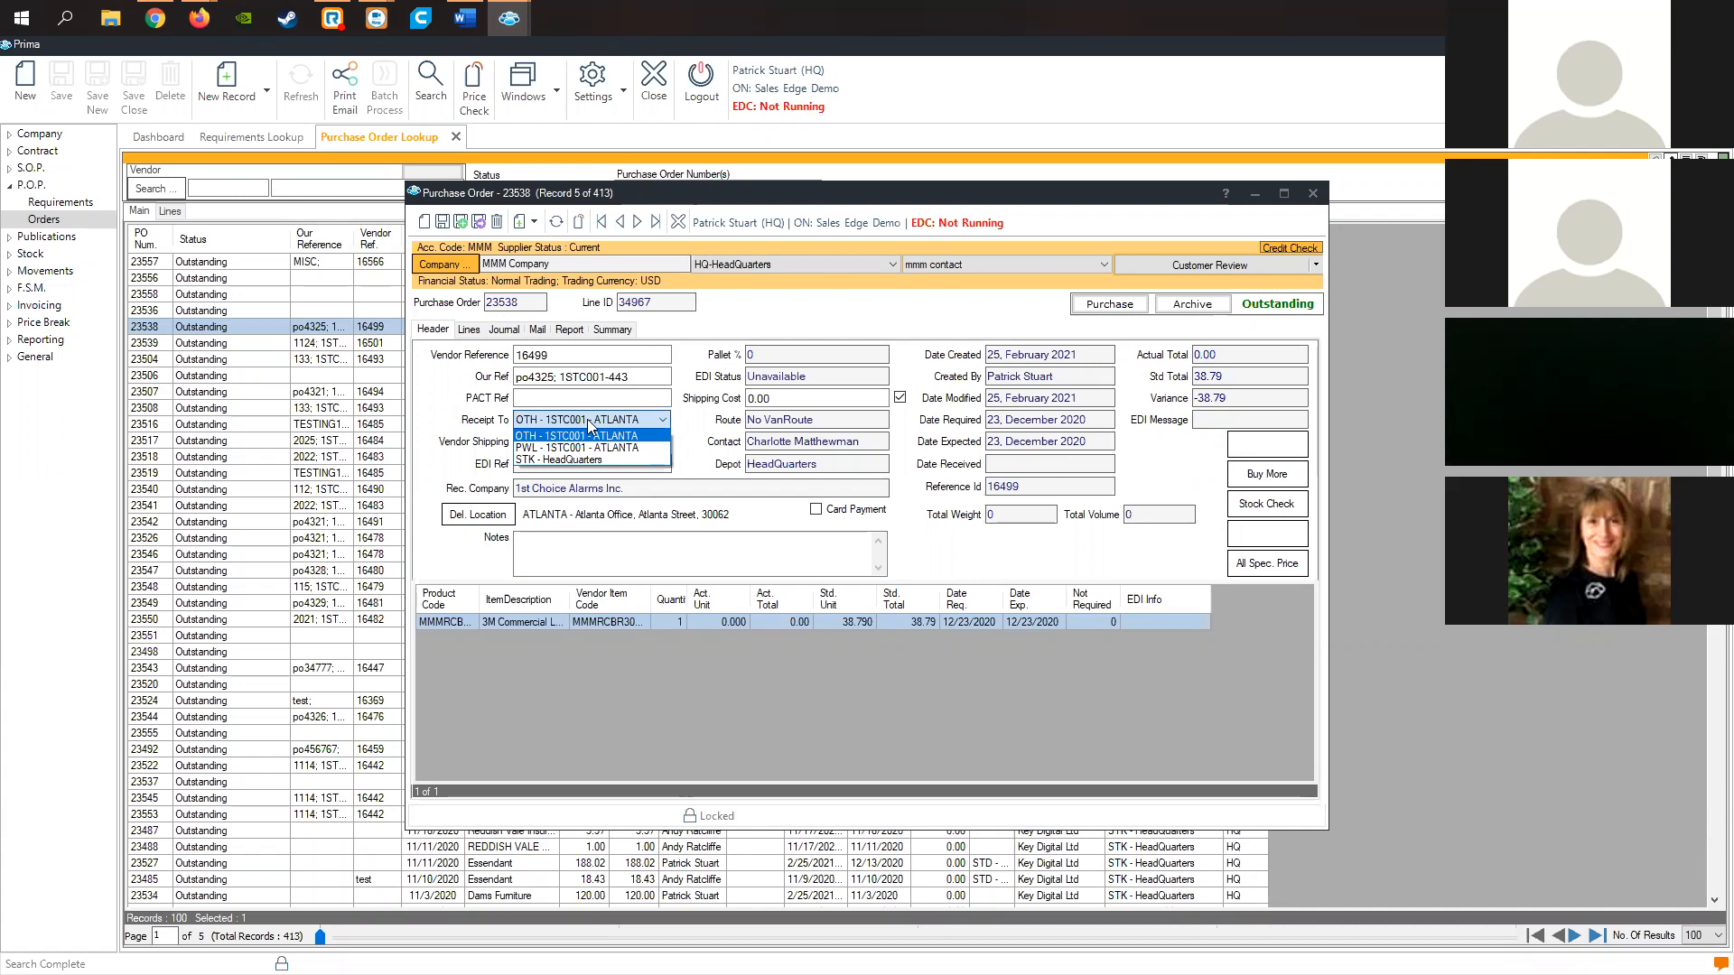
click(443, 402)
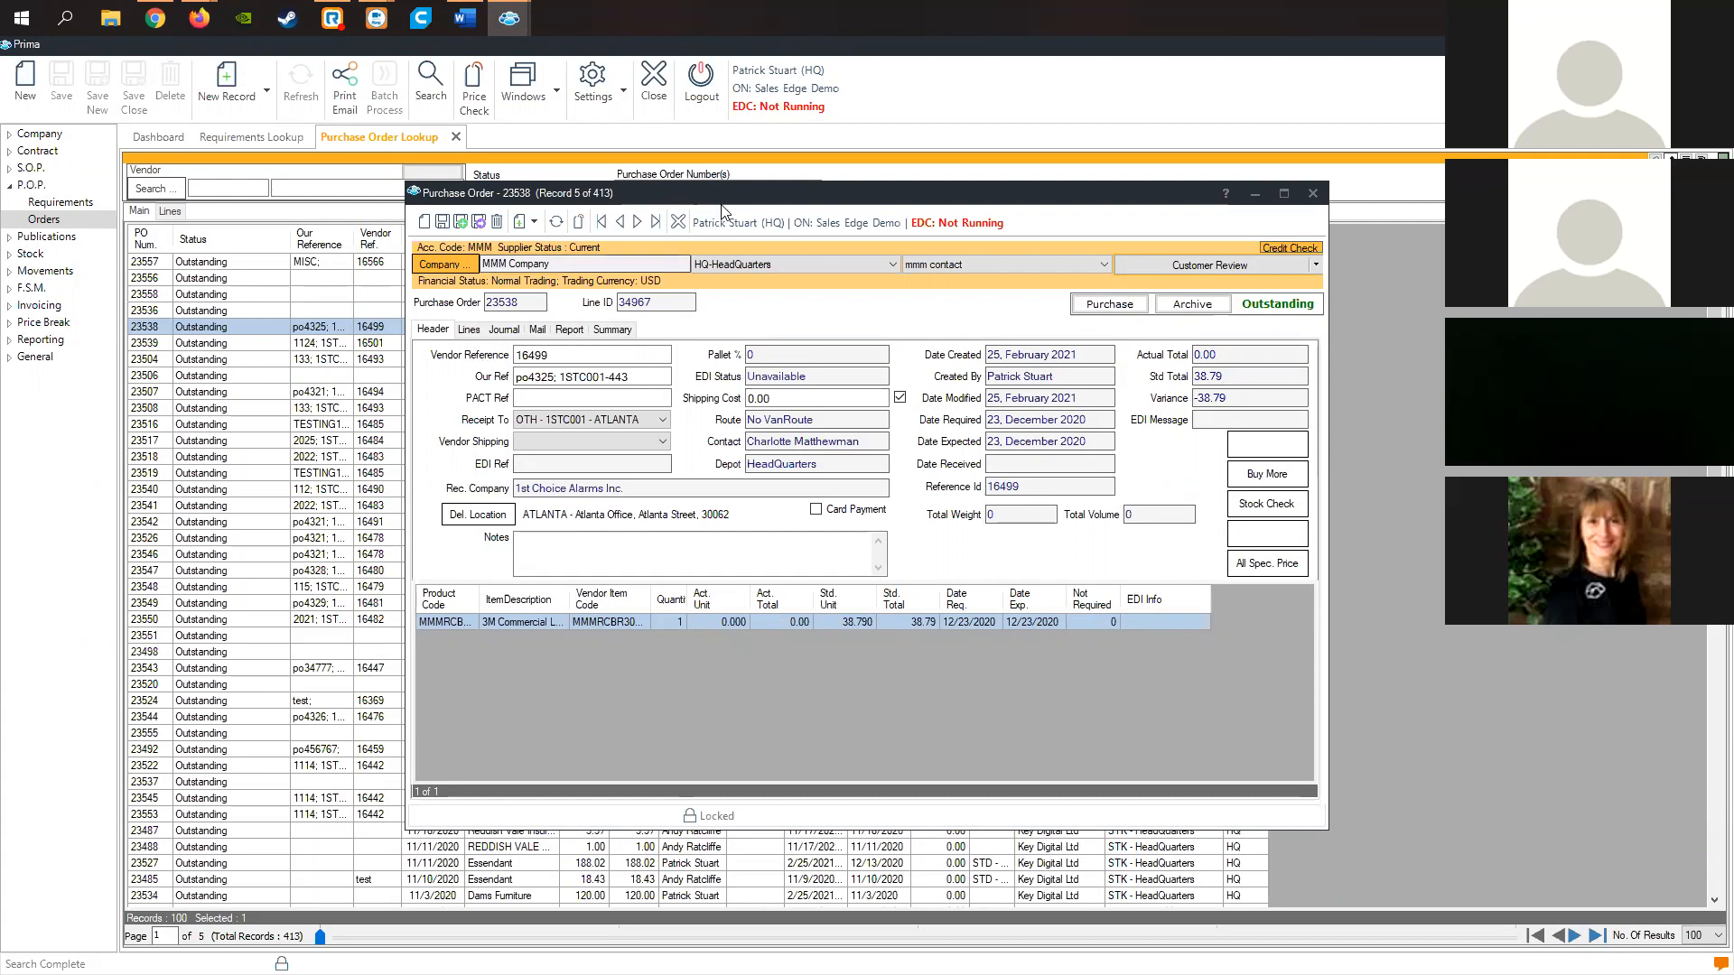
drag(735, 207, 886, 236)
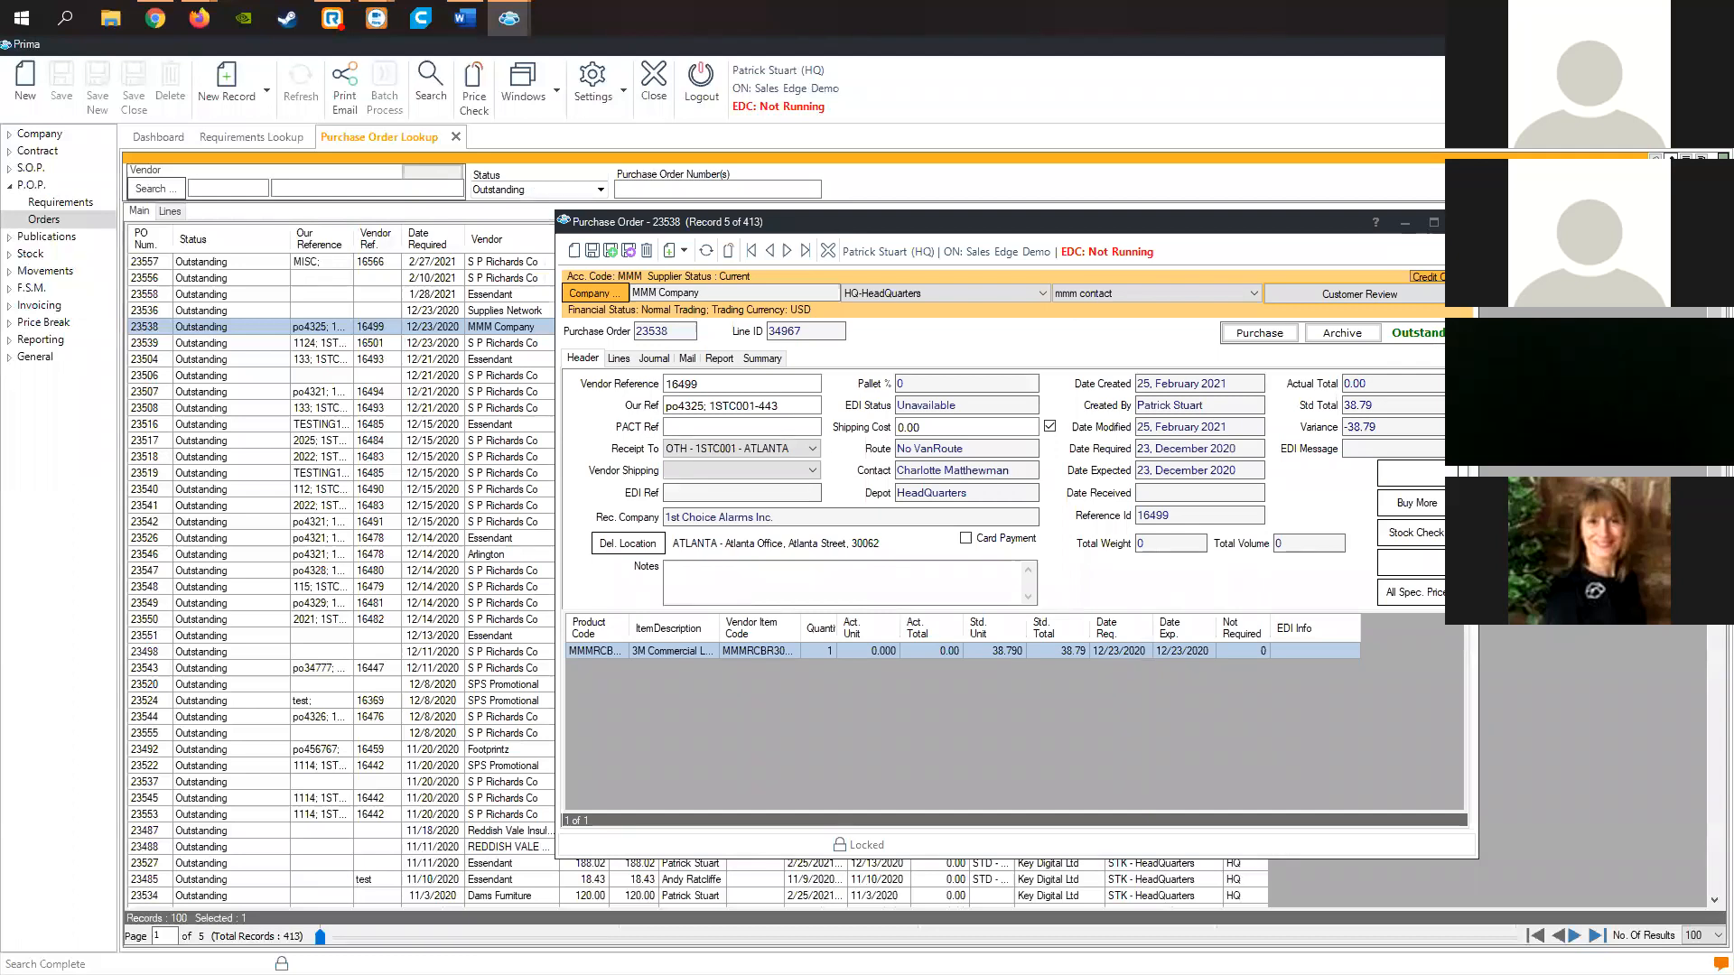
click(1463, 222)
Widen the Our Reference column and search outstanding purchase orders using the customer's order reference as source number, with no line source.
drag(352, 241, 382, 240)
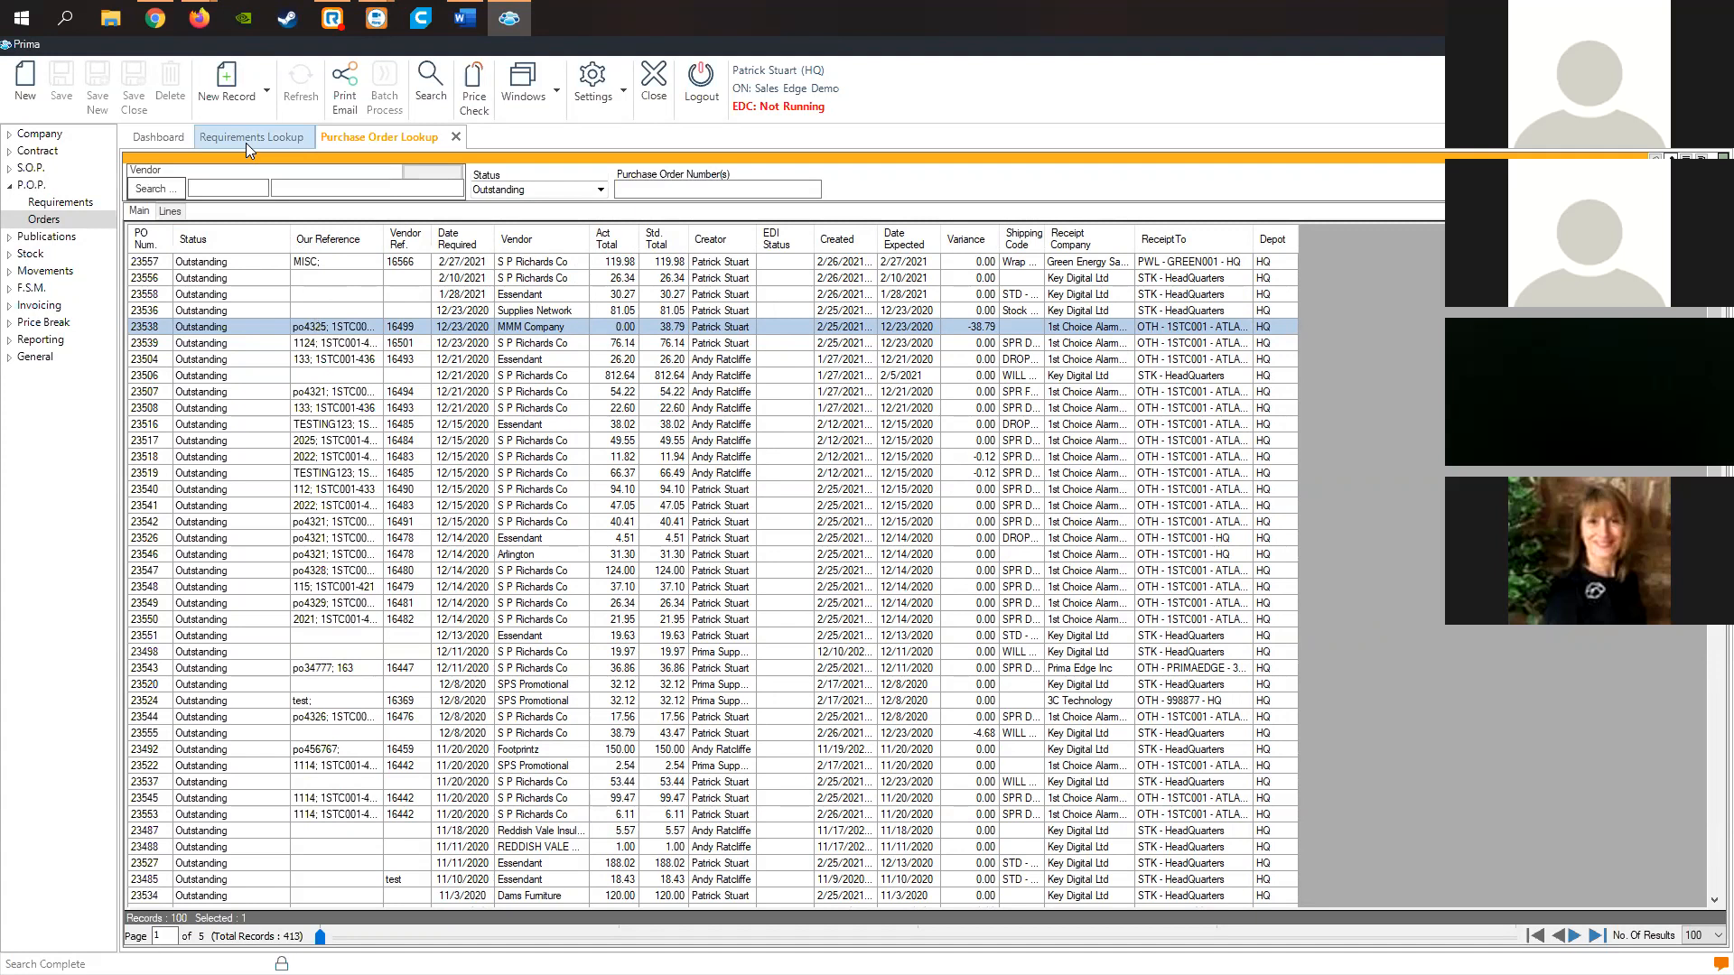
click(279, 163)
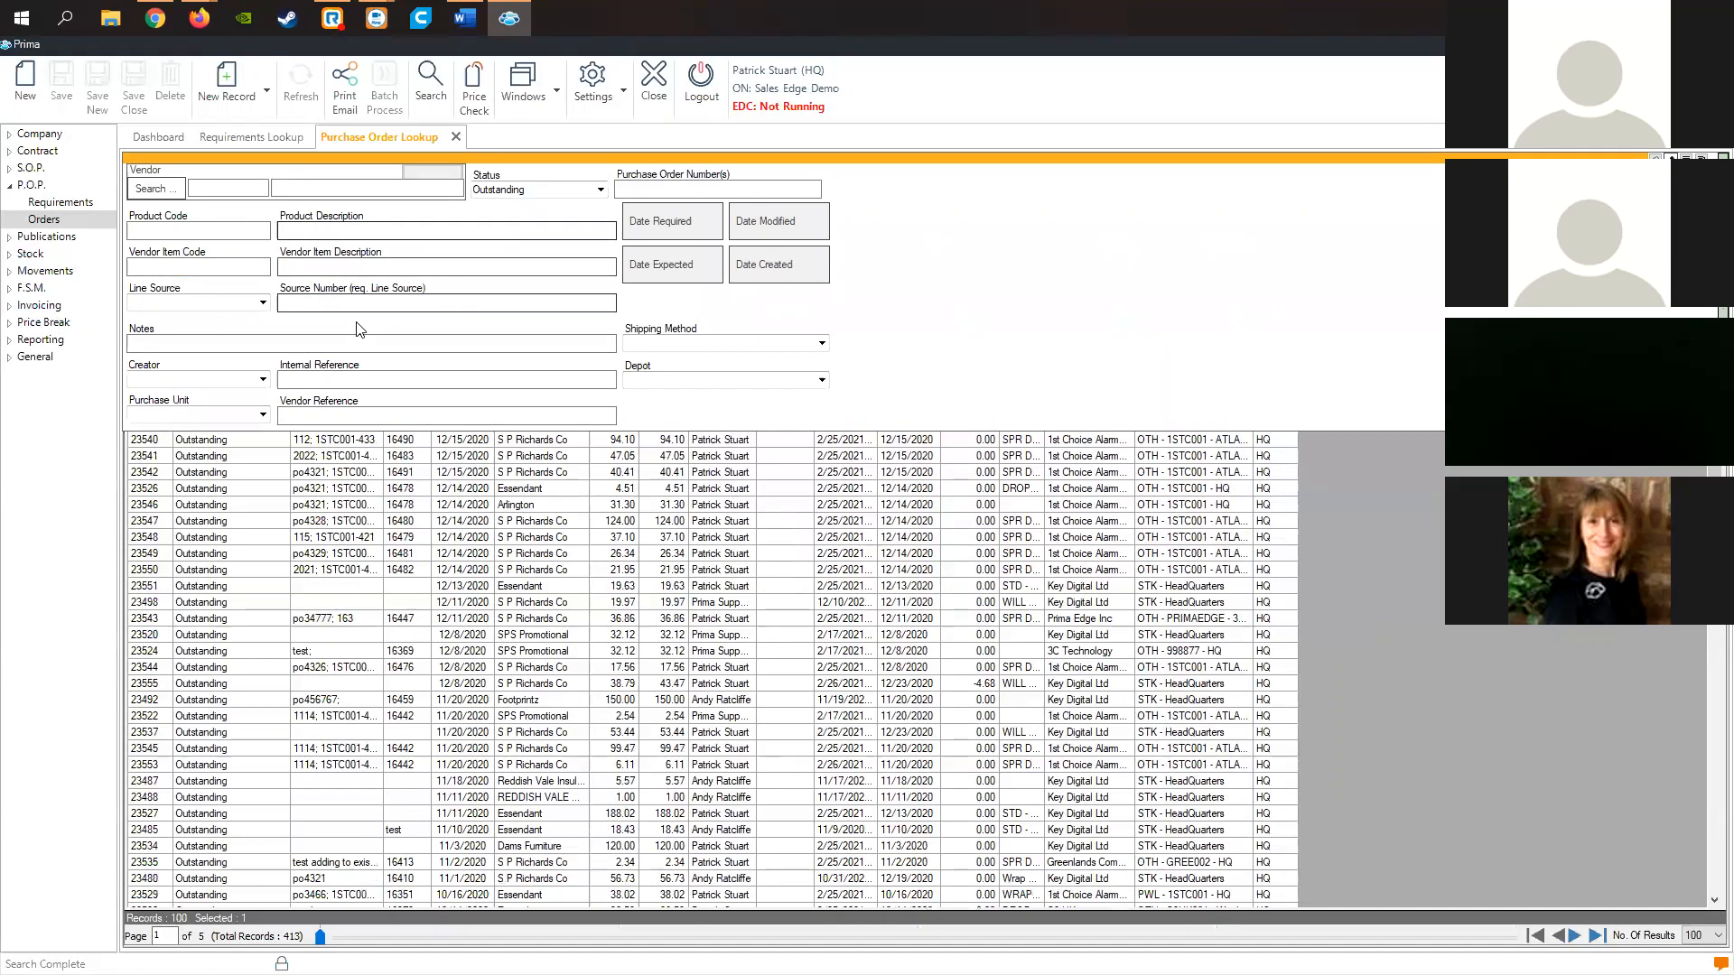
click(379, 304)
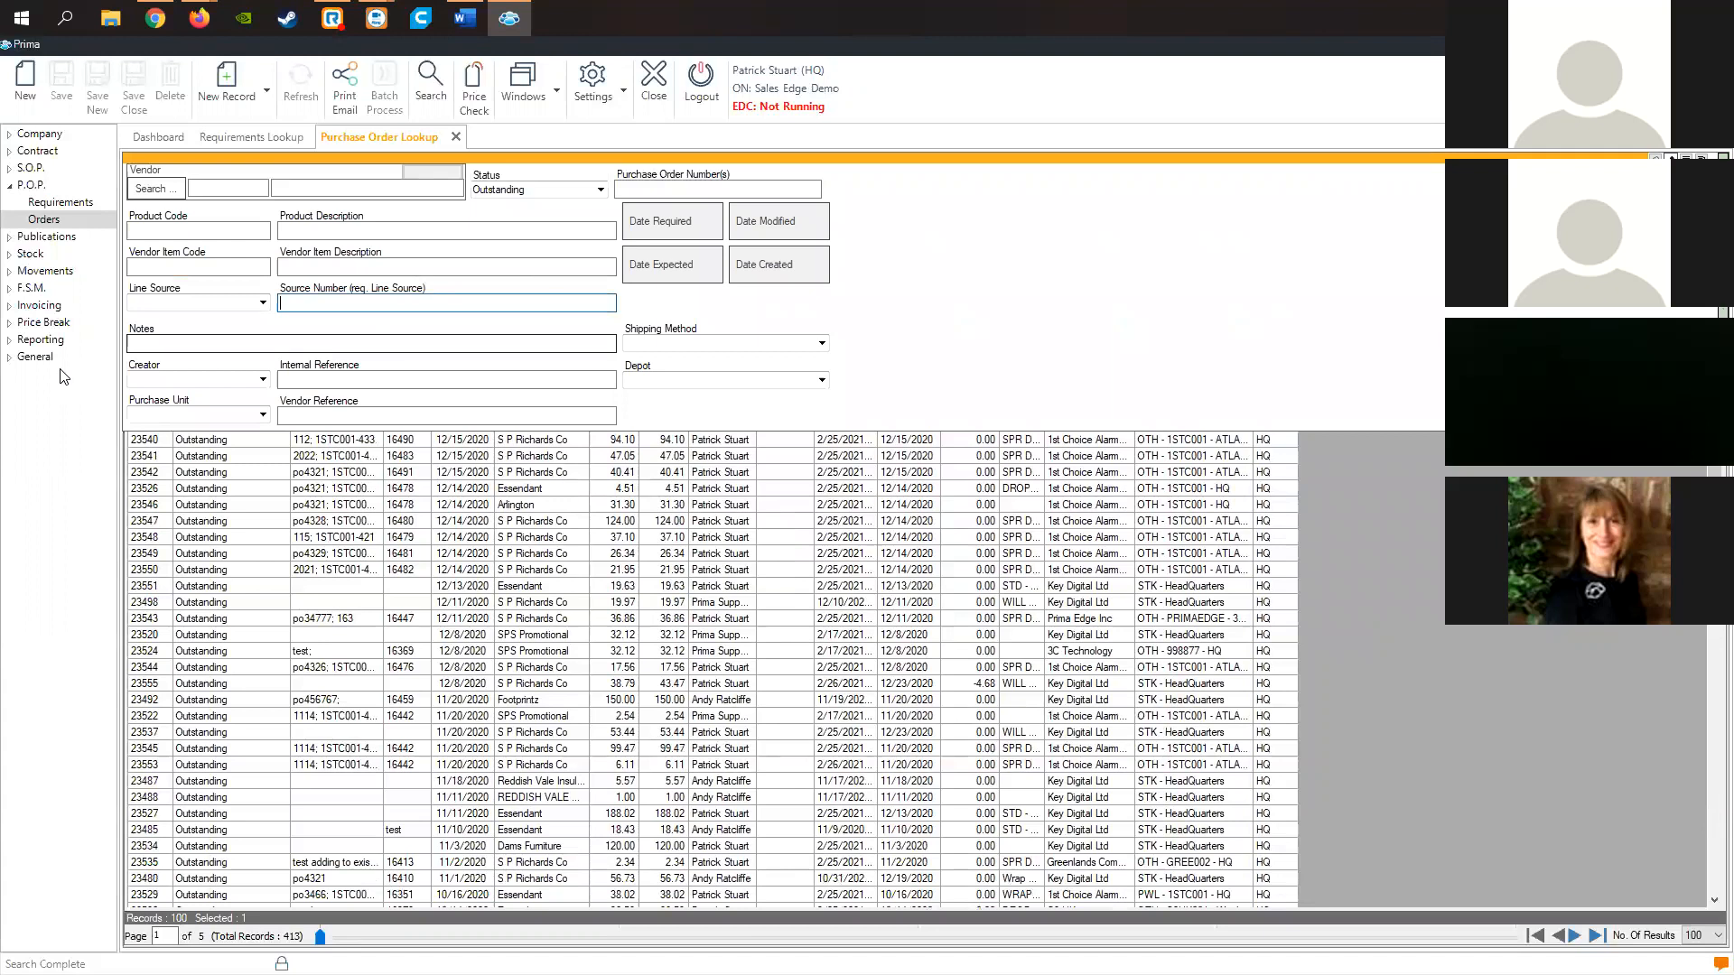
click(261, 304)
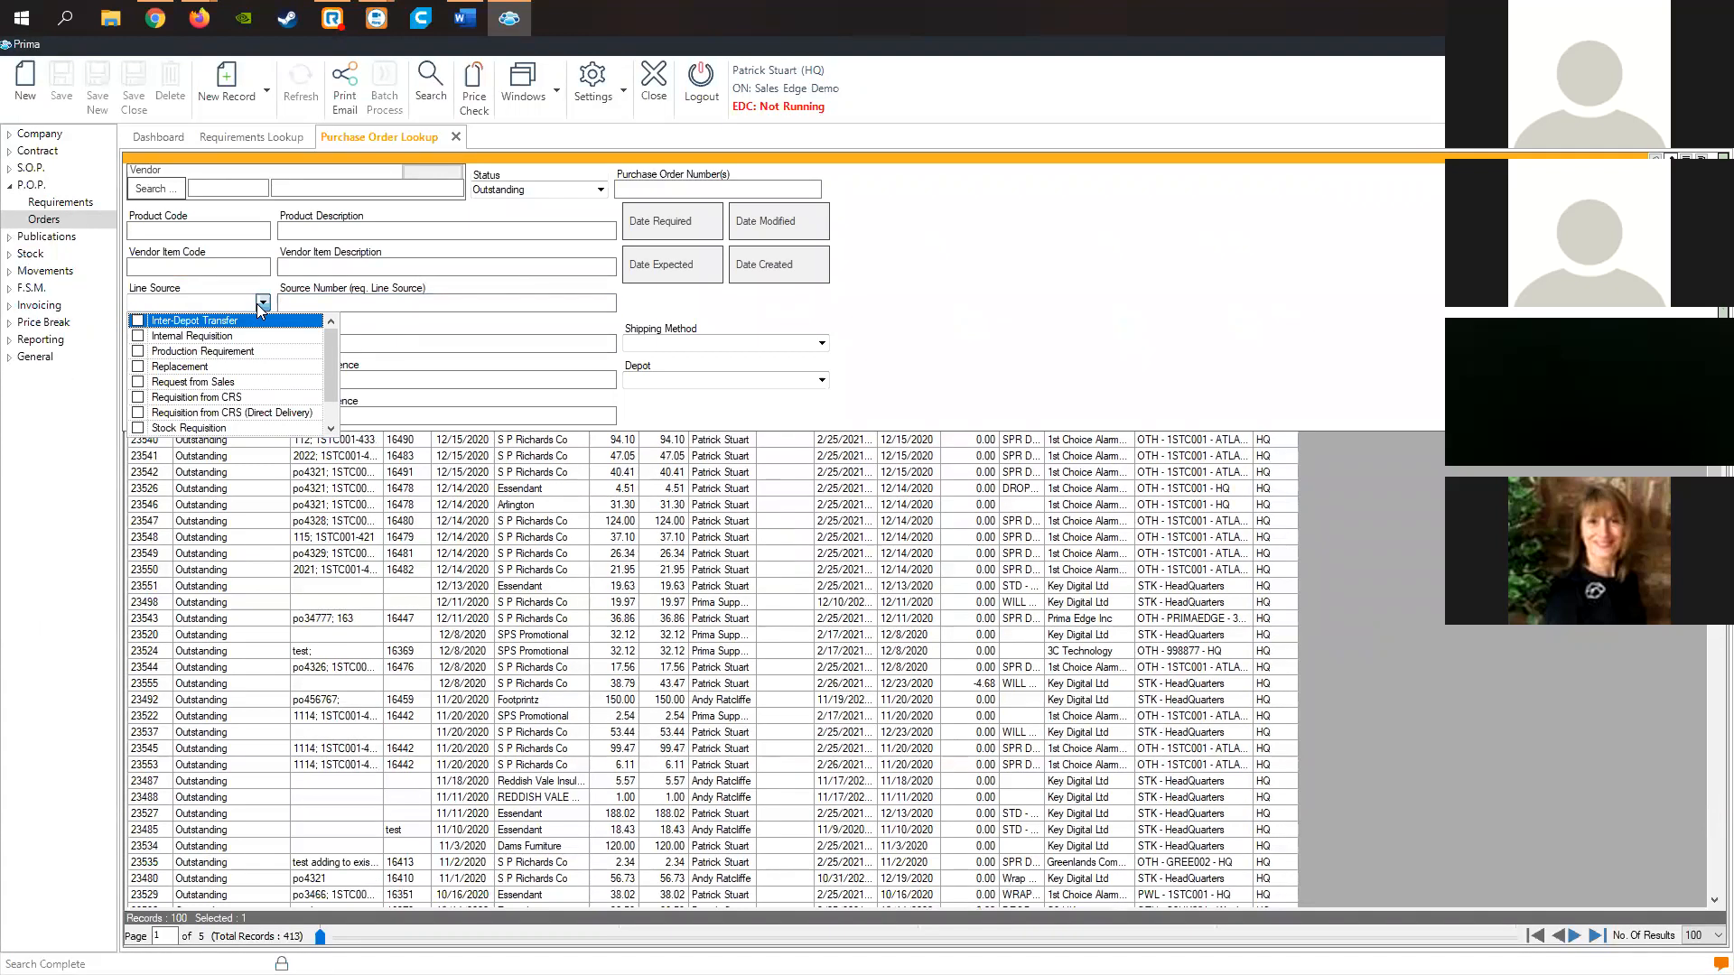
click(739, 311)
click(535, 304)
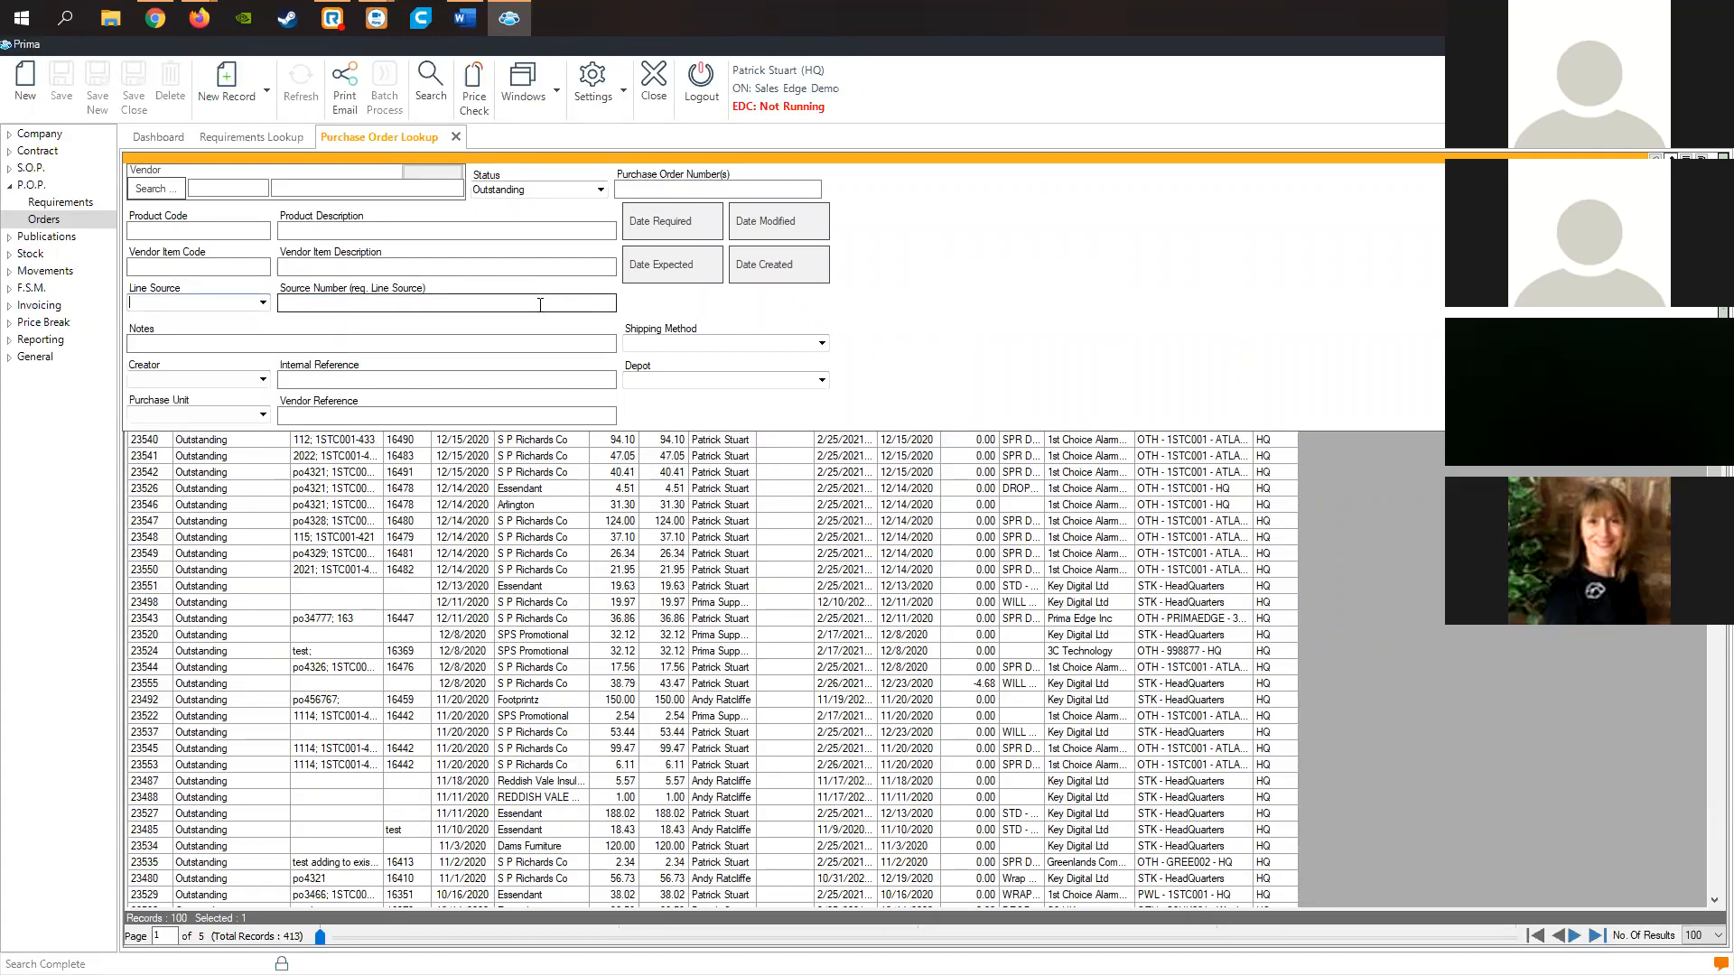
text(1114)
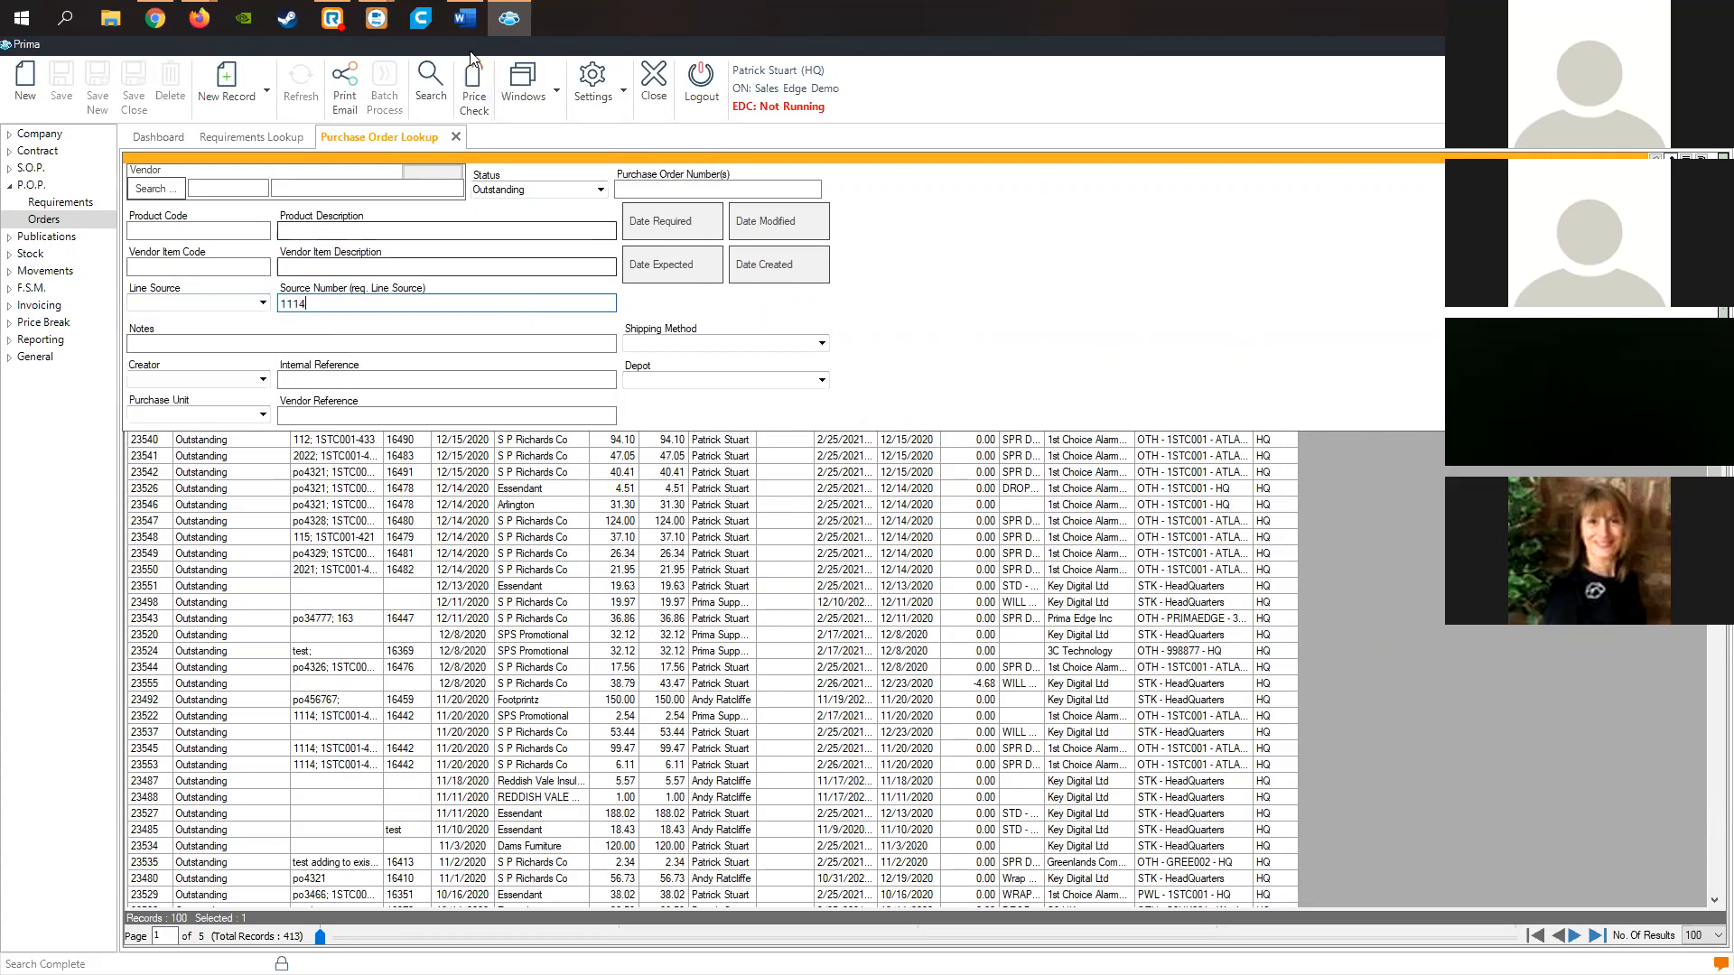
click(430, 80)
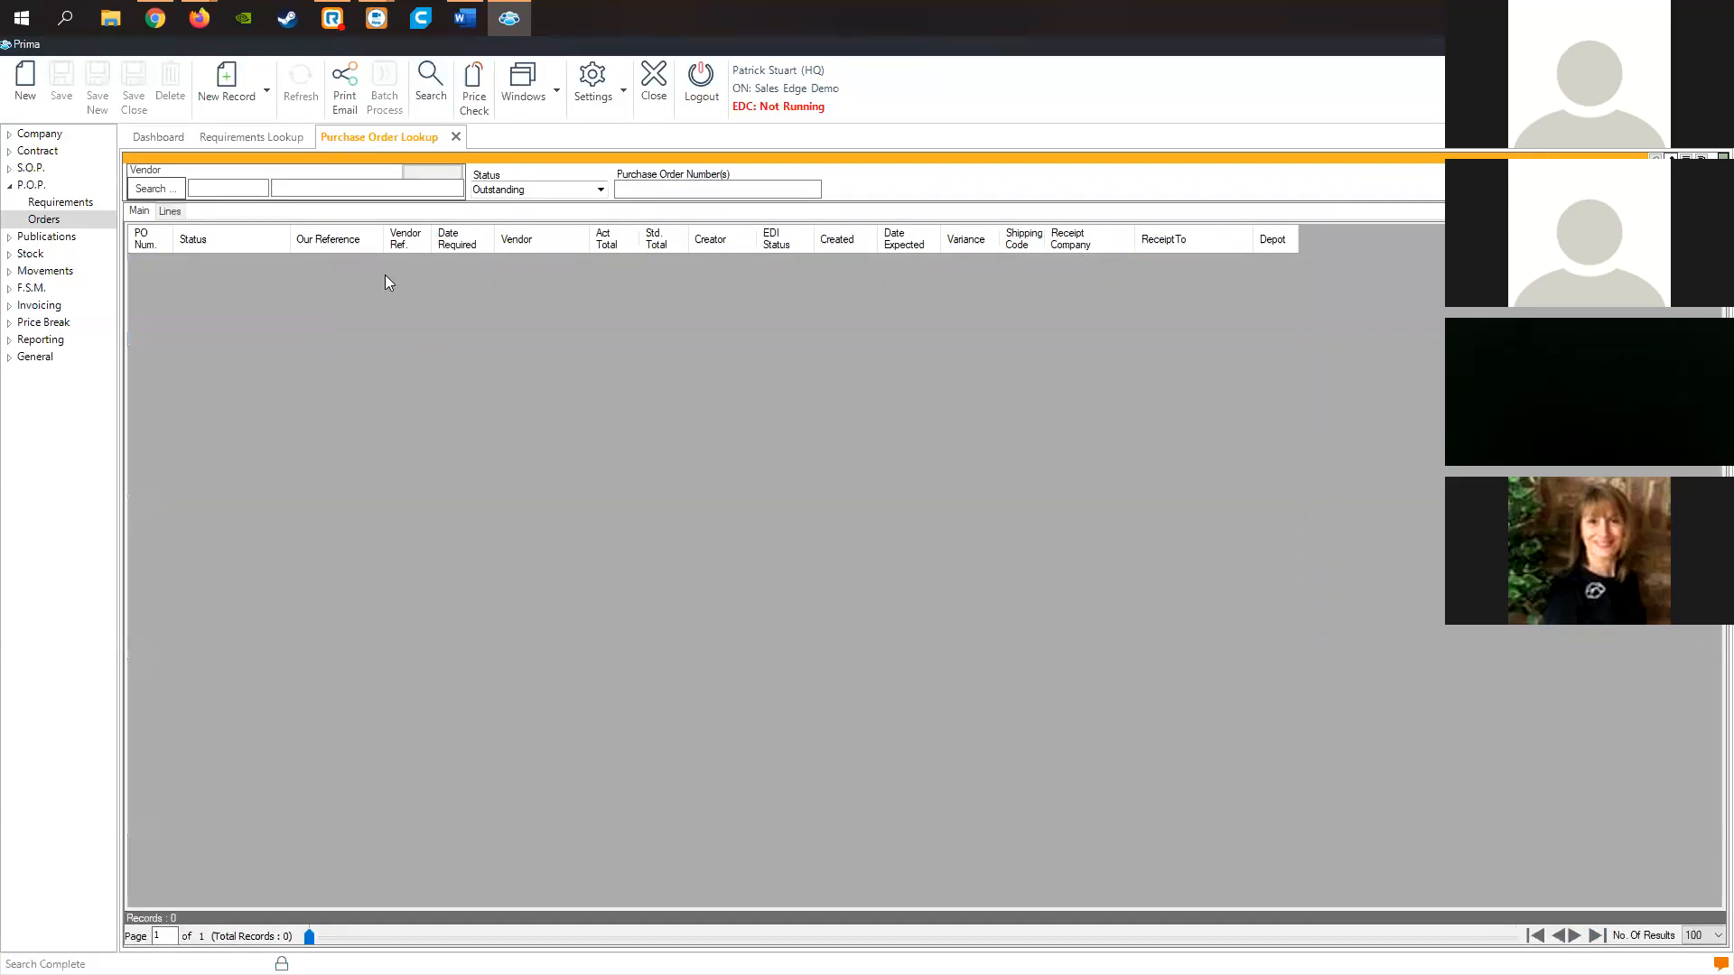
Clear the source number filter and list all outstanding purchase orders again.
click(566, 160)
double_click(383, 303)
key(BackSpace)
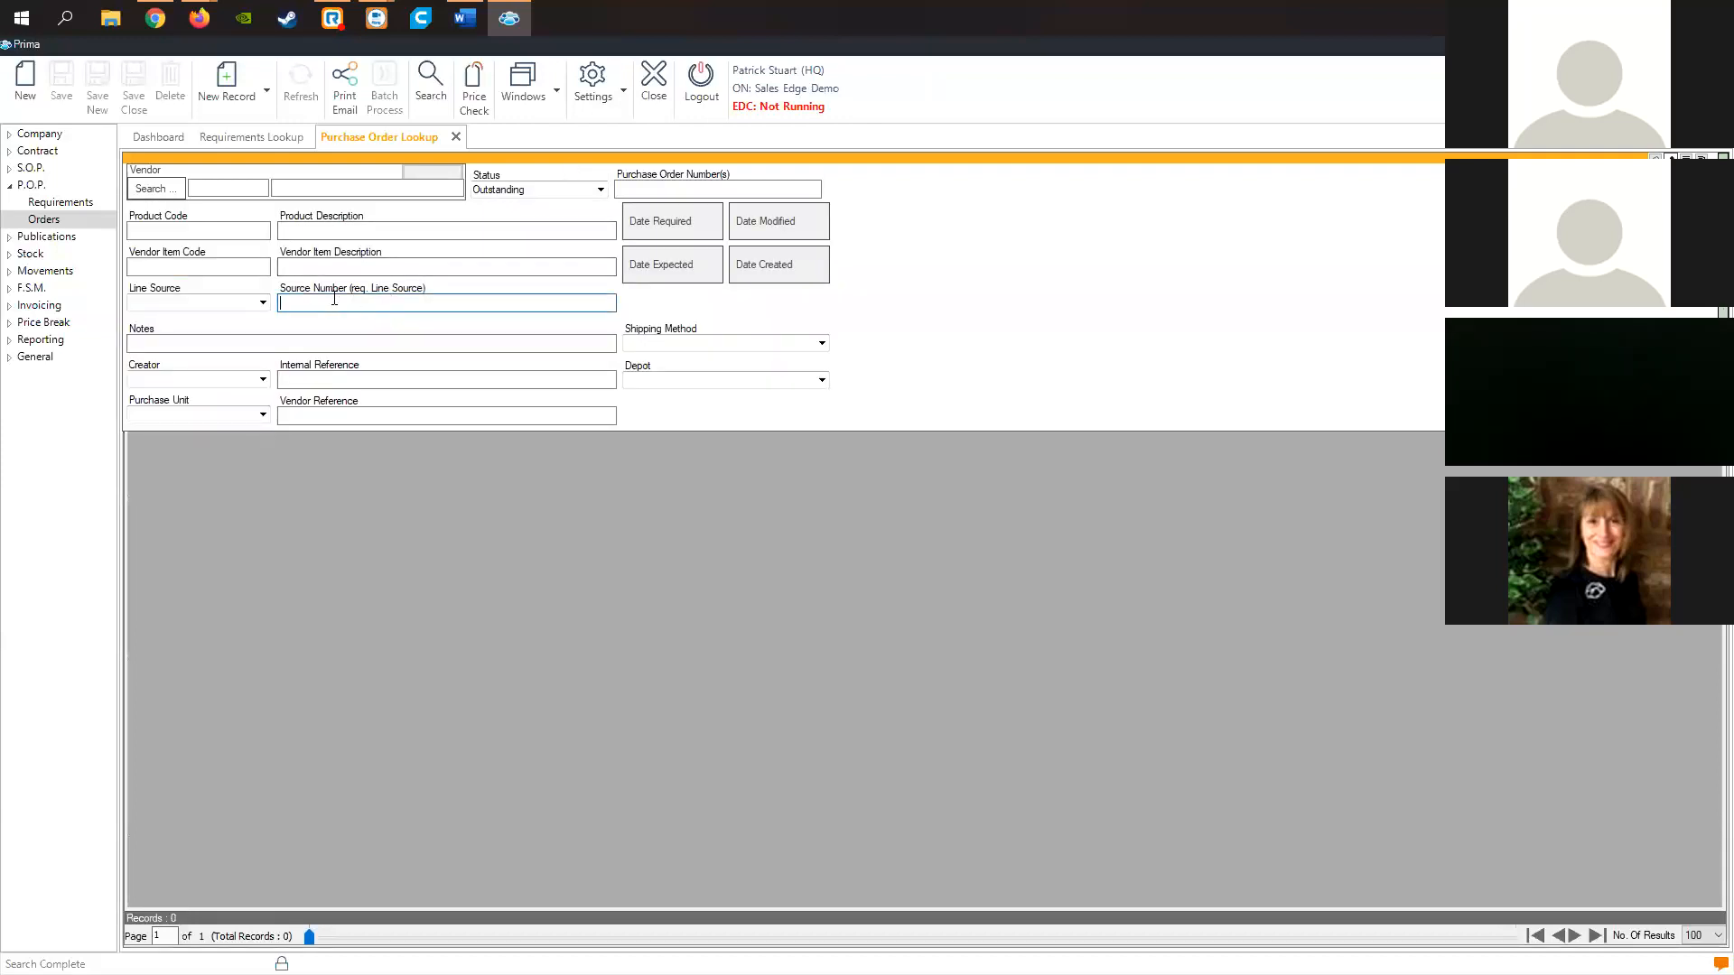
click(431, 79)
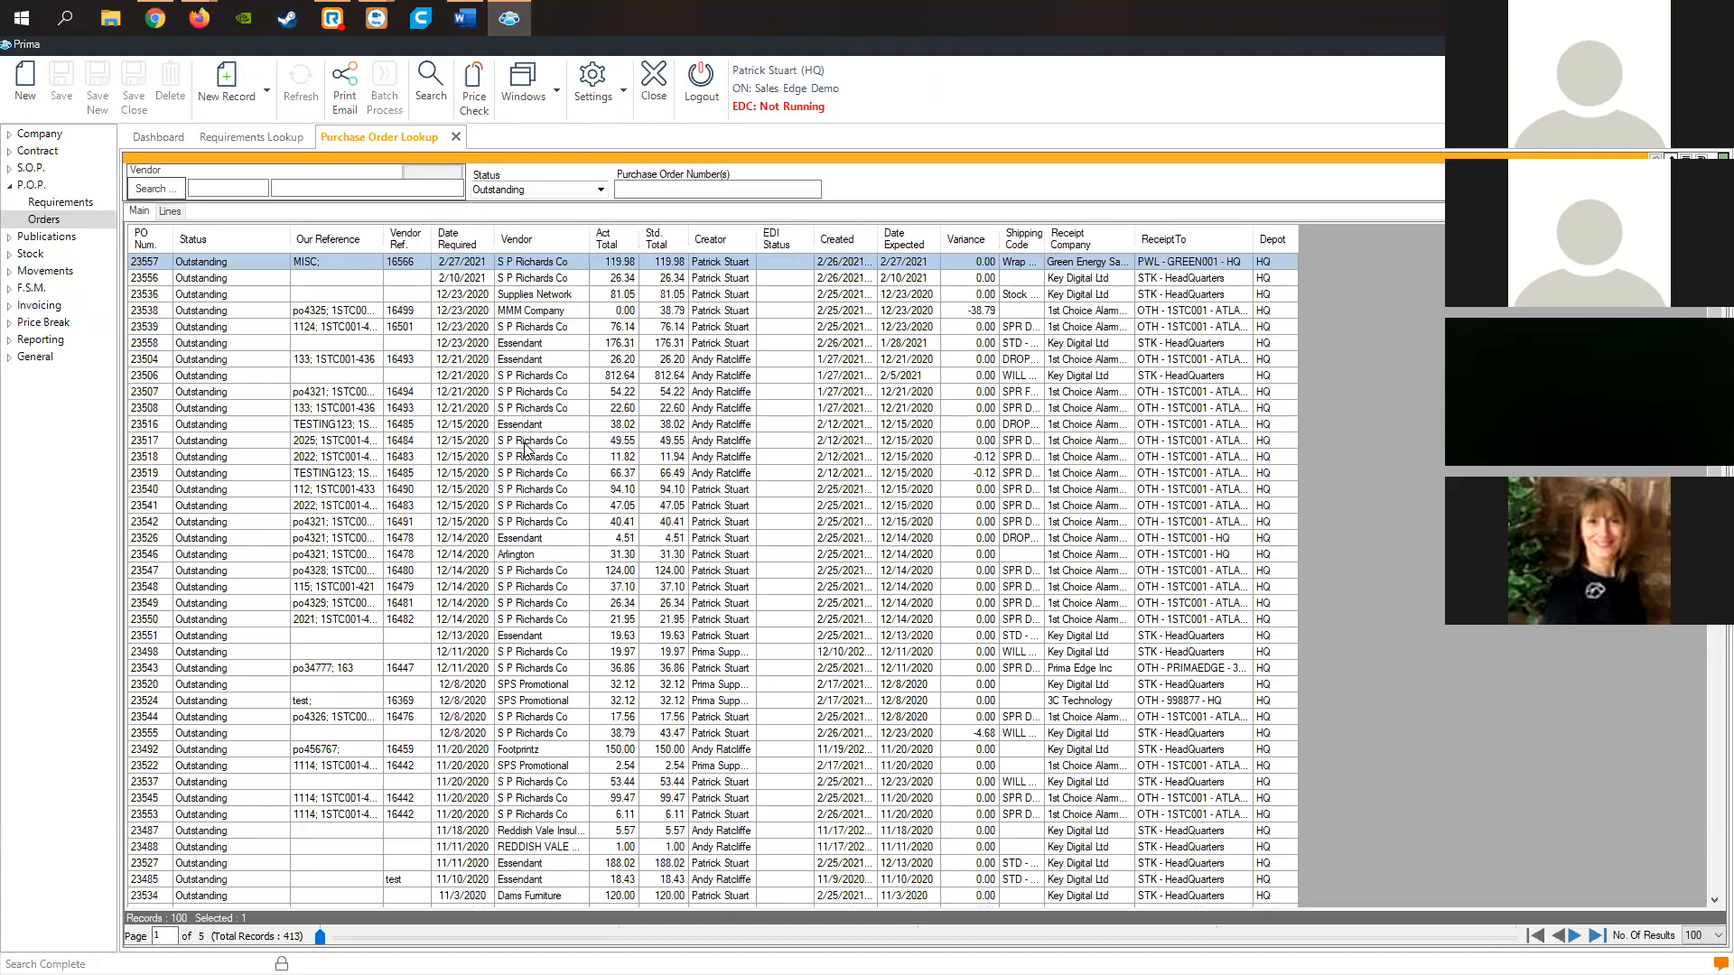
Open the SPS Promotional order with a vendor reference, review its header references, and close it.
click(352, 767)
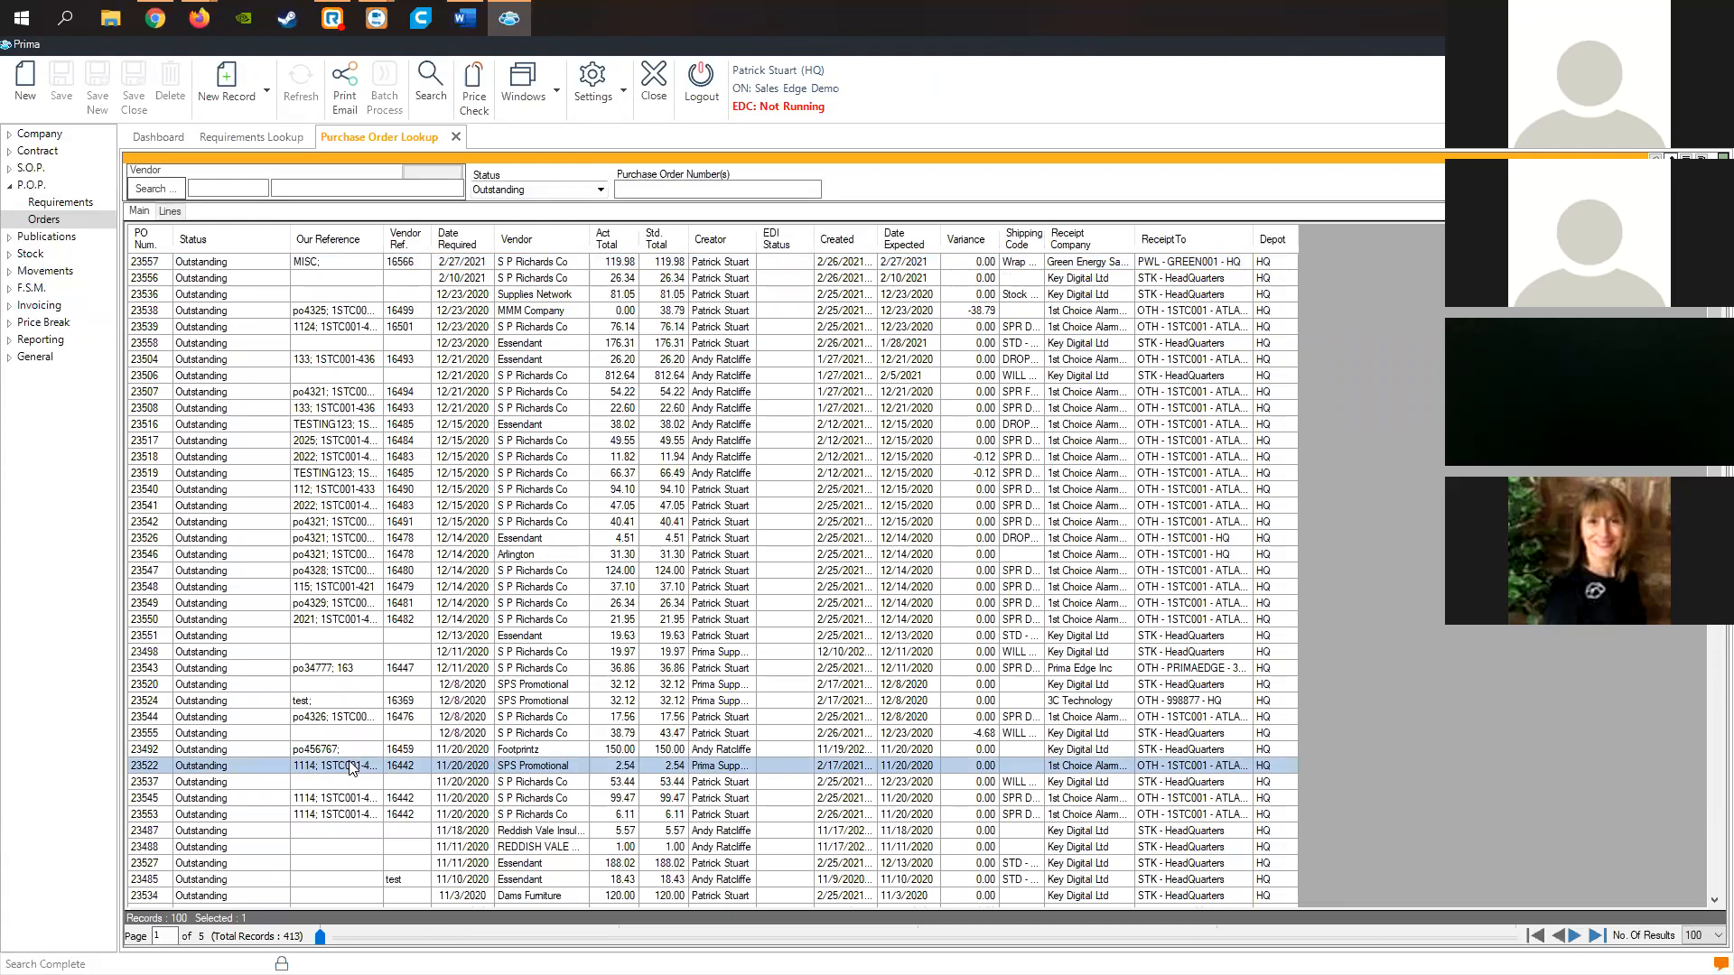
double_click(352, 766)
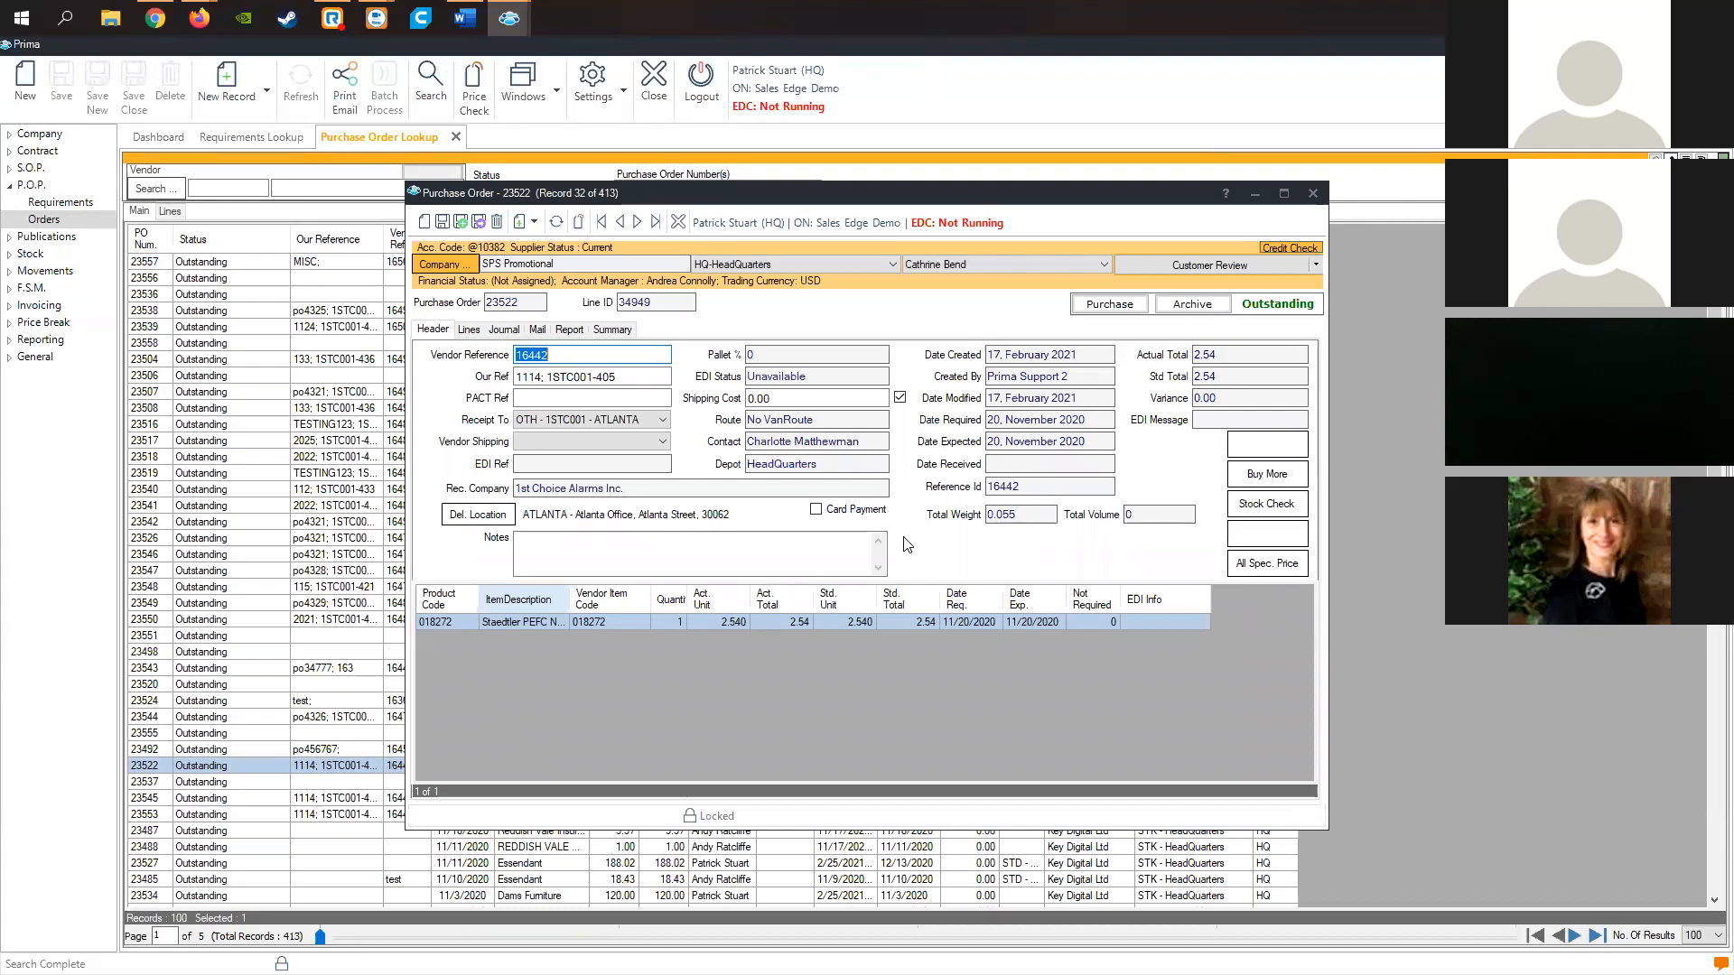
click(1314, 193)
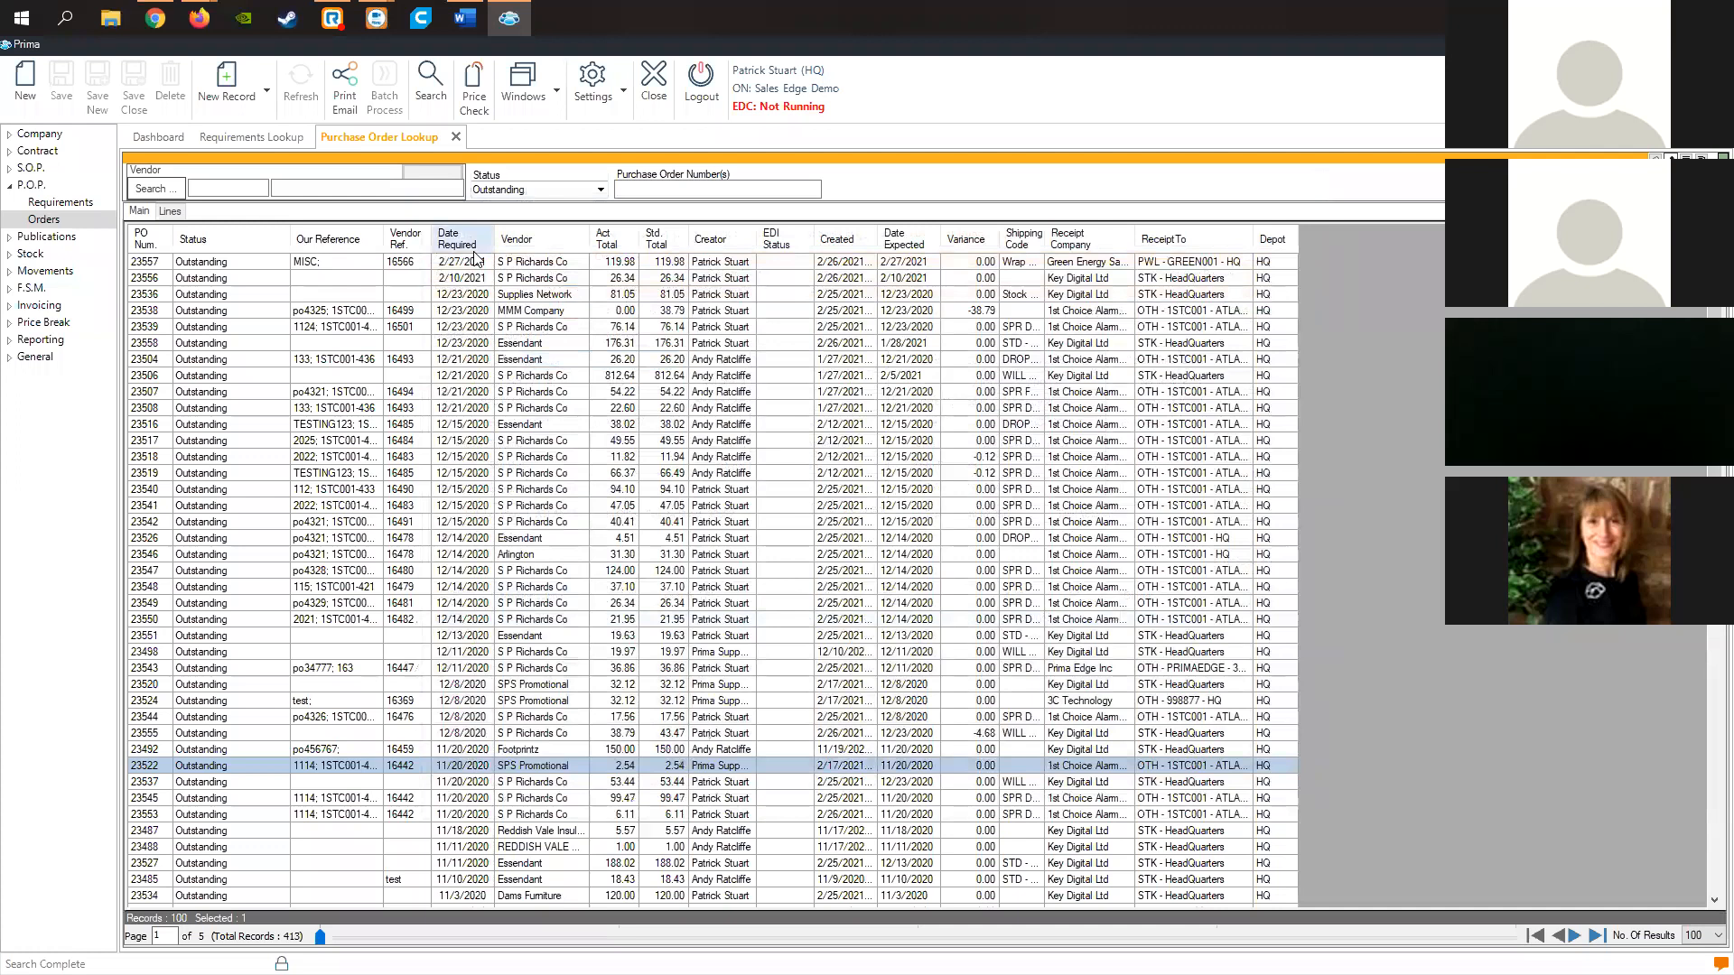
Search outstanding purchase orders using the SPS Promotional order's sales order number as source number, and widen the Vendor Ref. column slightly.
mouse_move(472, 187)
click(399, 309)
text(1114)
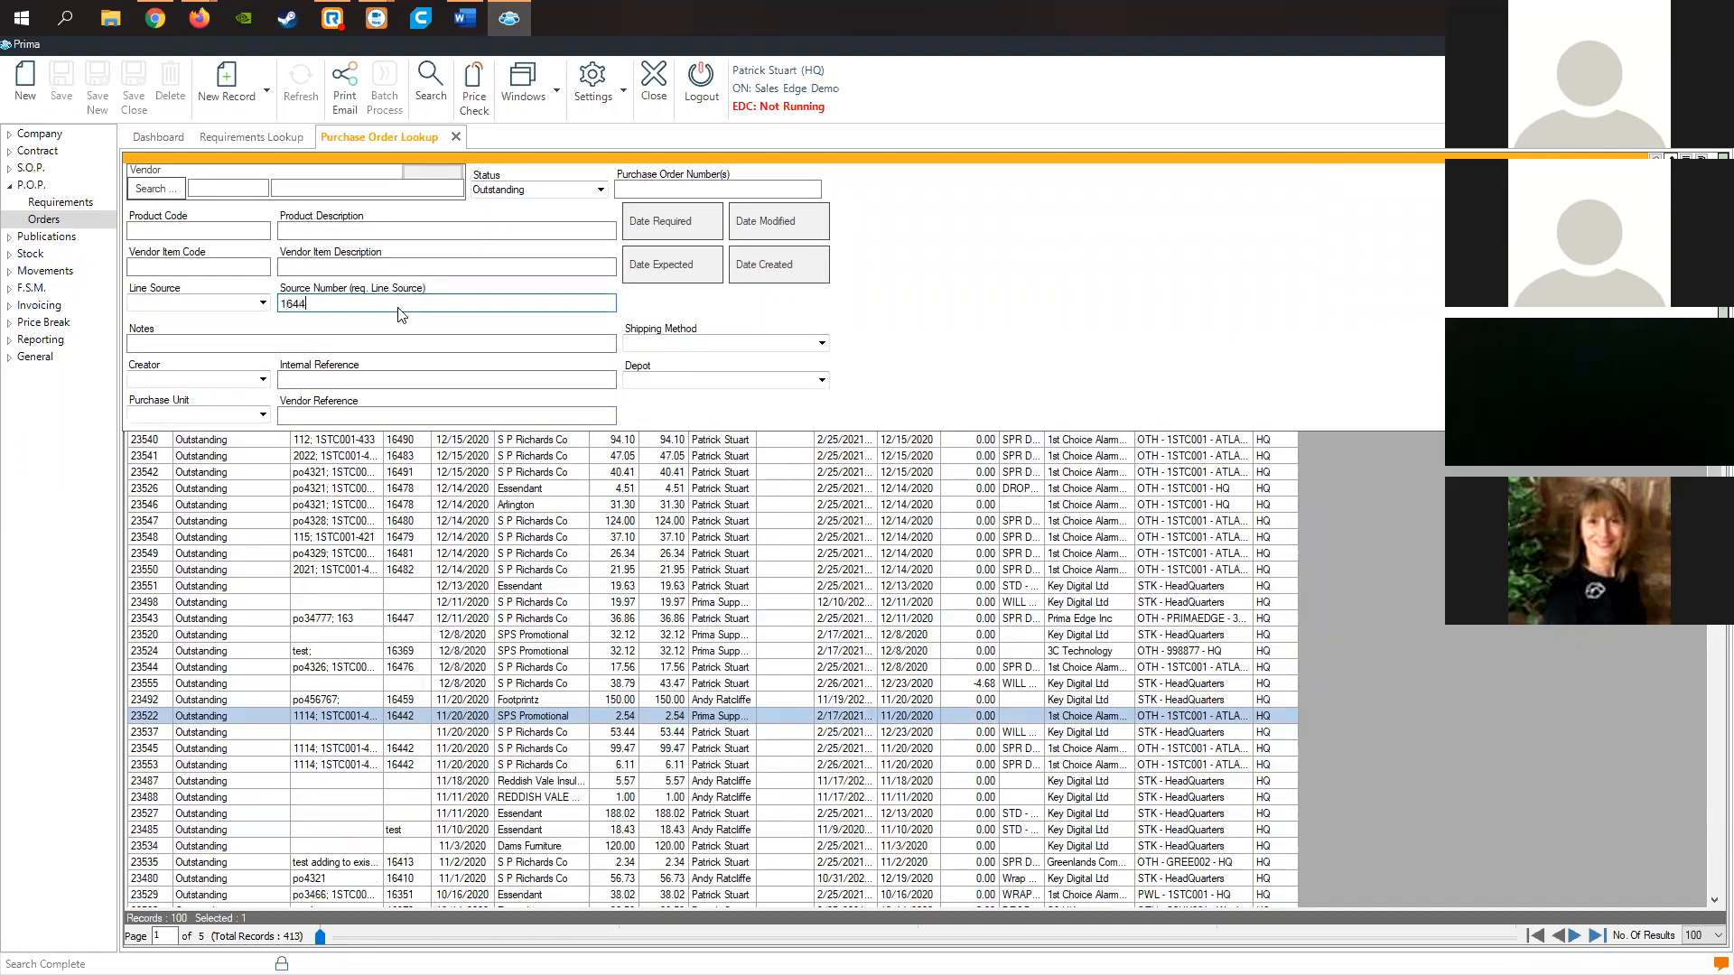
key(Return)
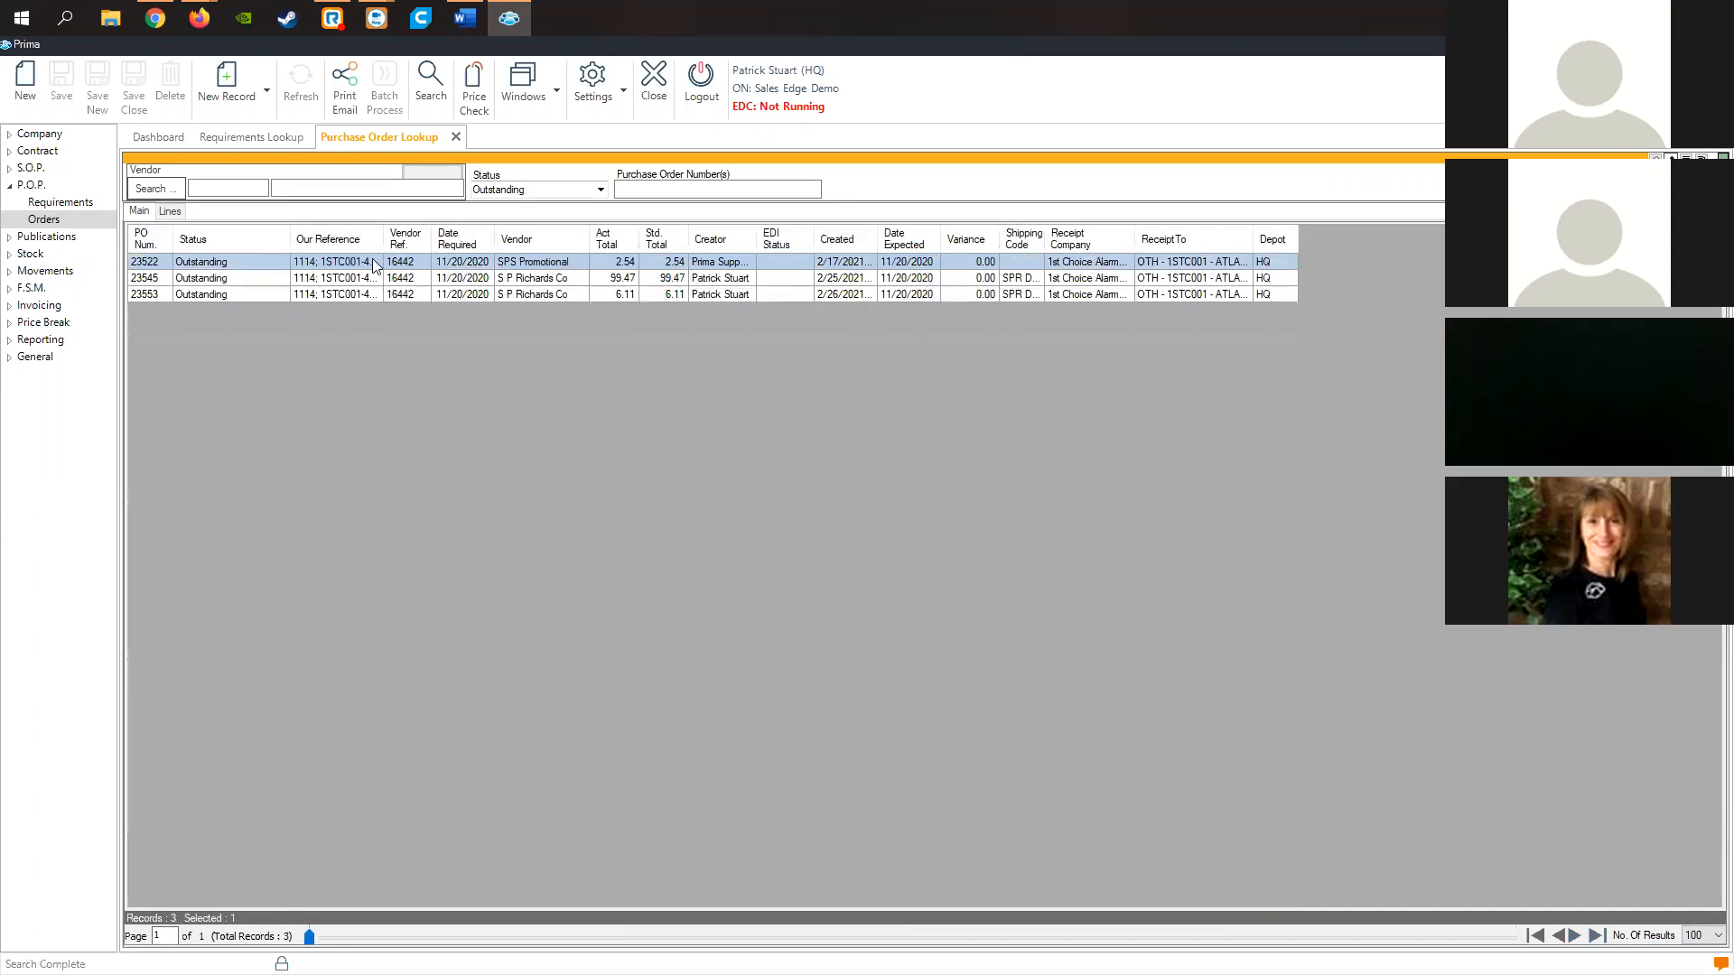
mouse_move(433, 240)
mouse_down()
mouse_move(461, 239)
mouse_move(439, 238)
mouse_up()
Remove the sales order number from the search criteria and reload the full outstanding purchase order list.
click(169, 210)
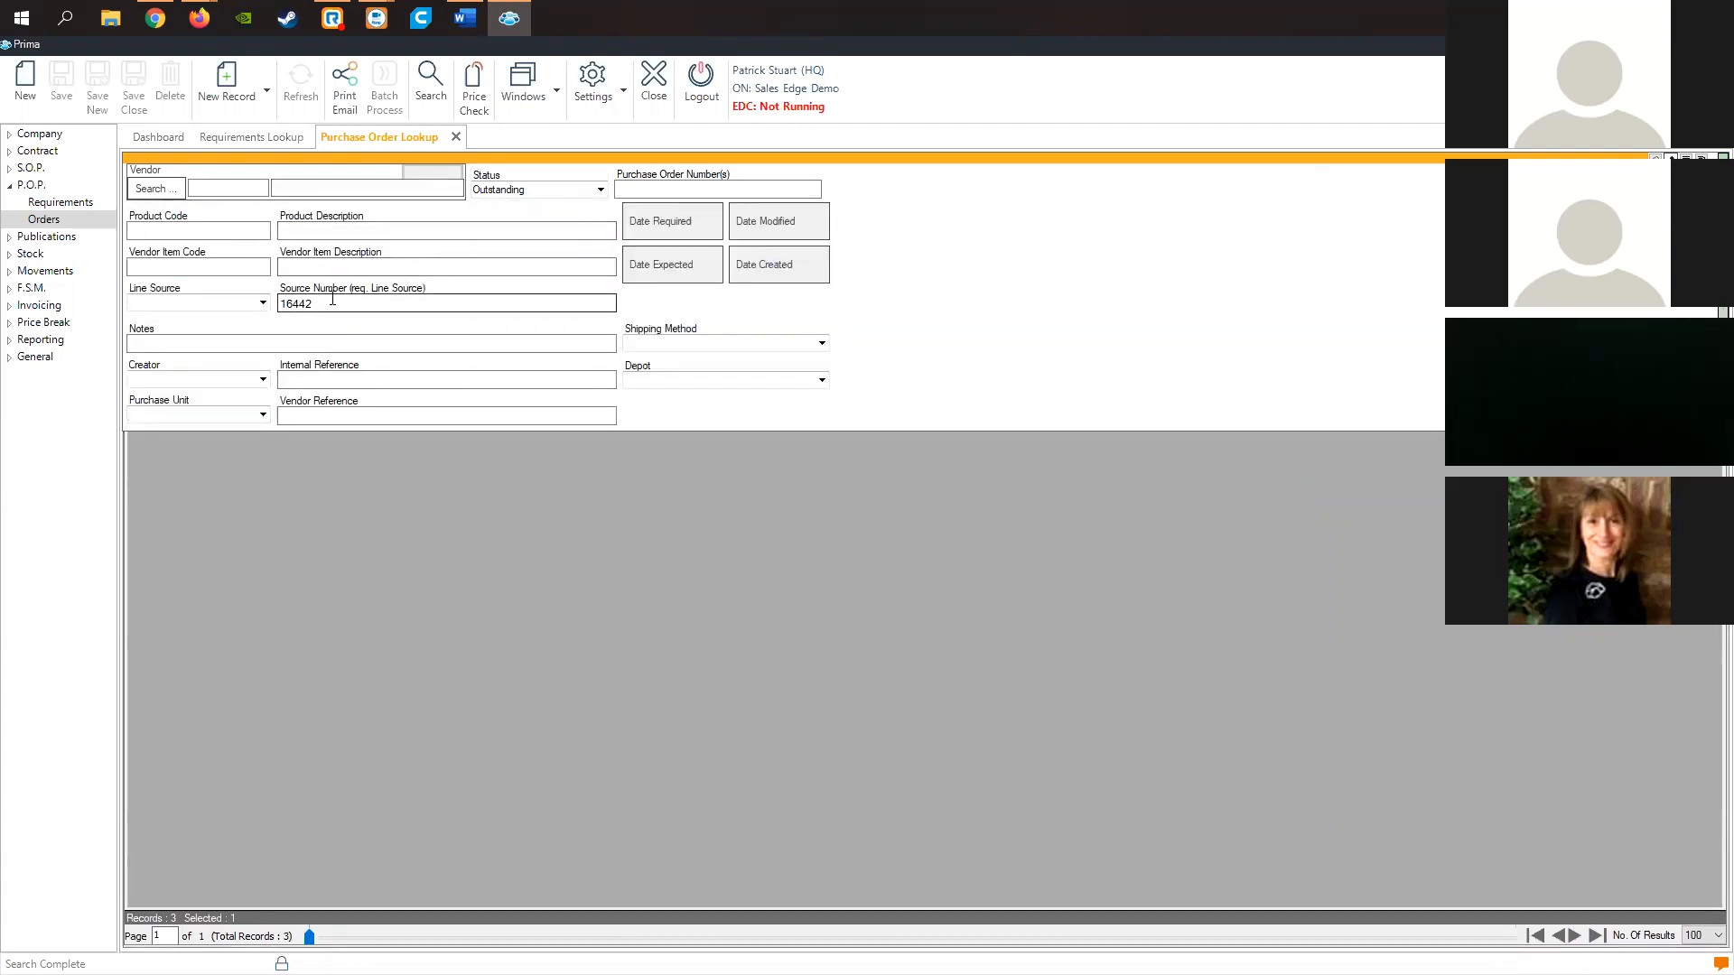
drag(336, 302, 264, 301)
key(BackSpace)
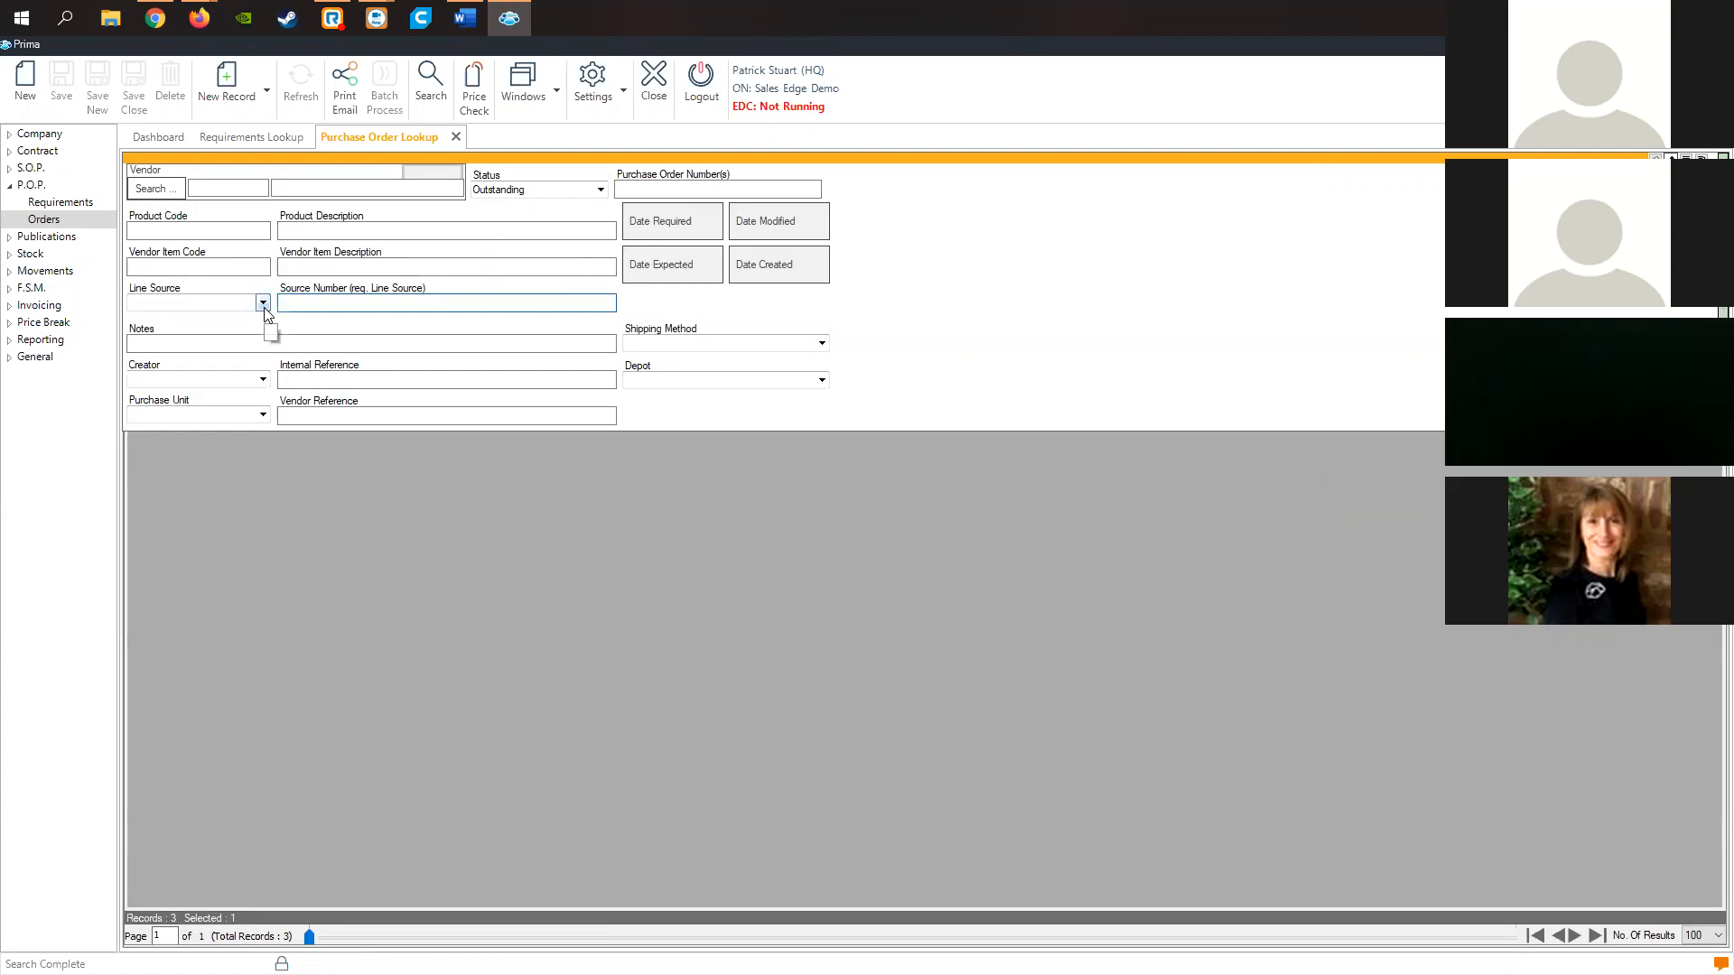
click(431, 83)
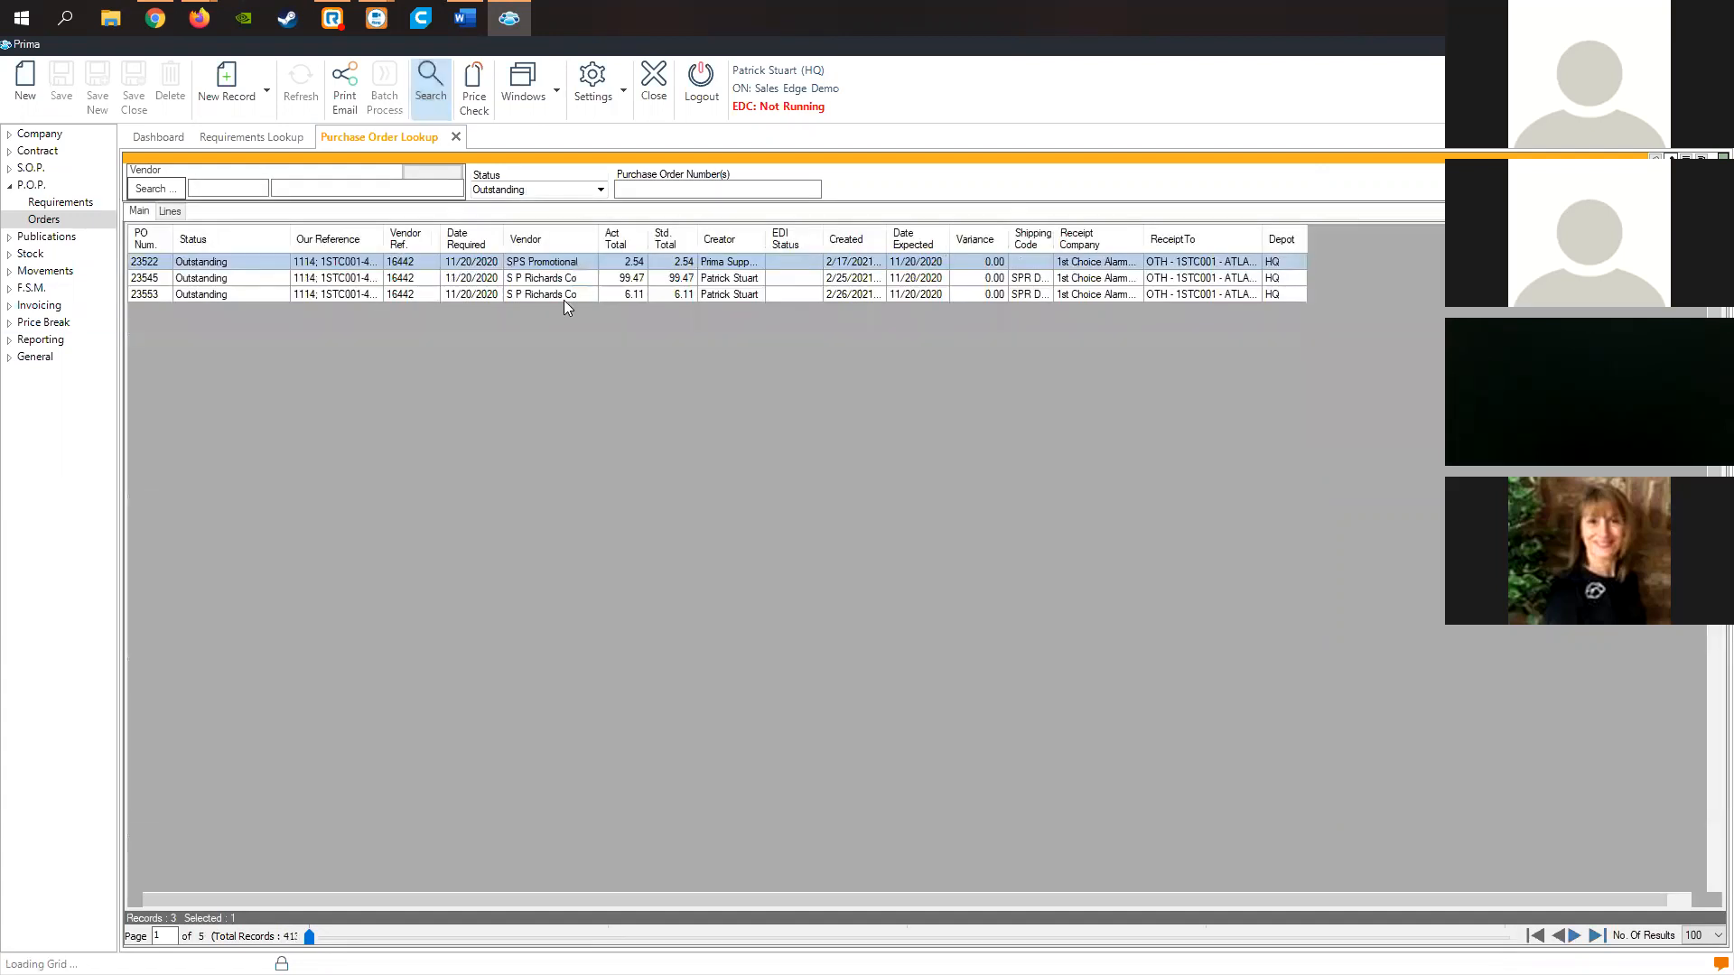
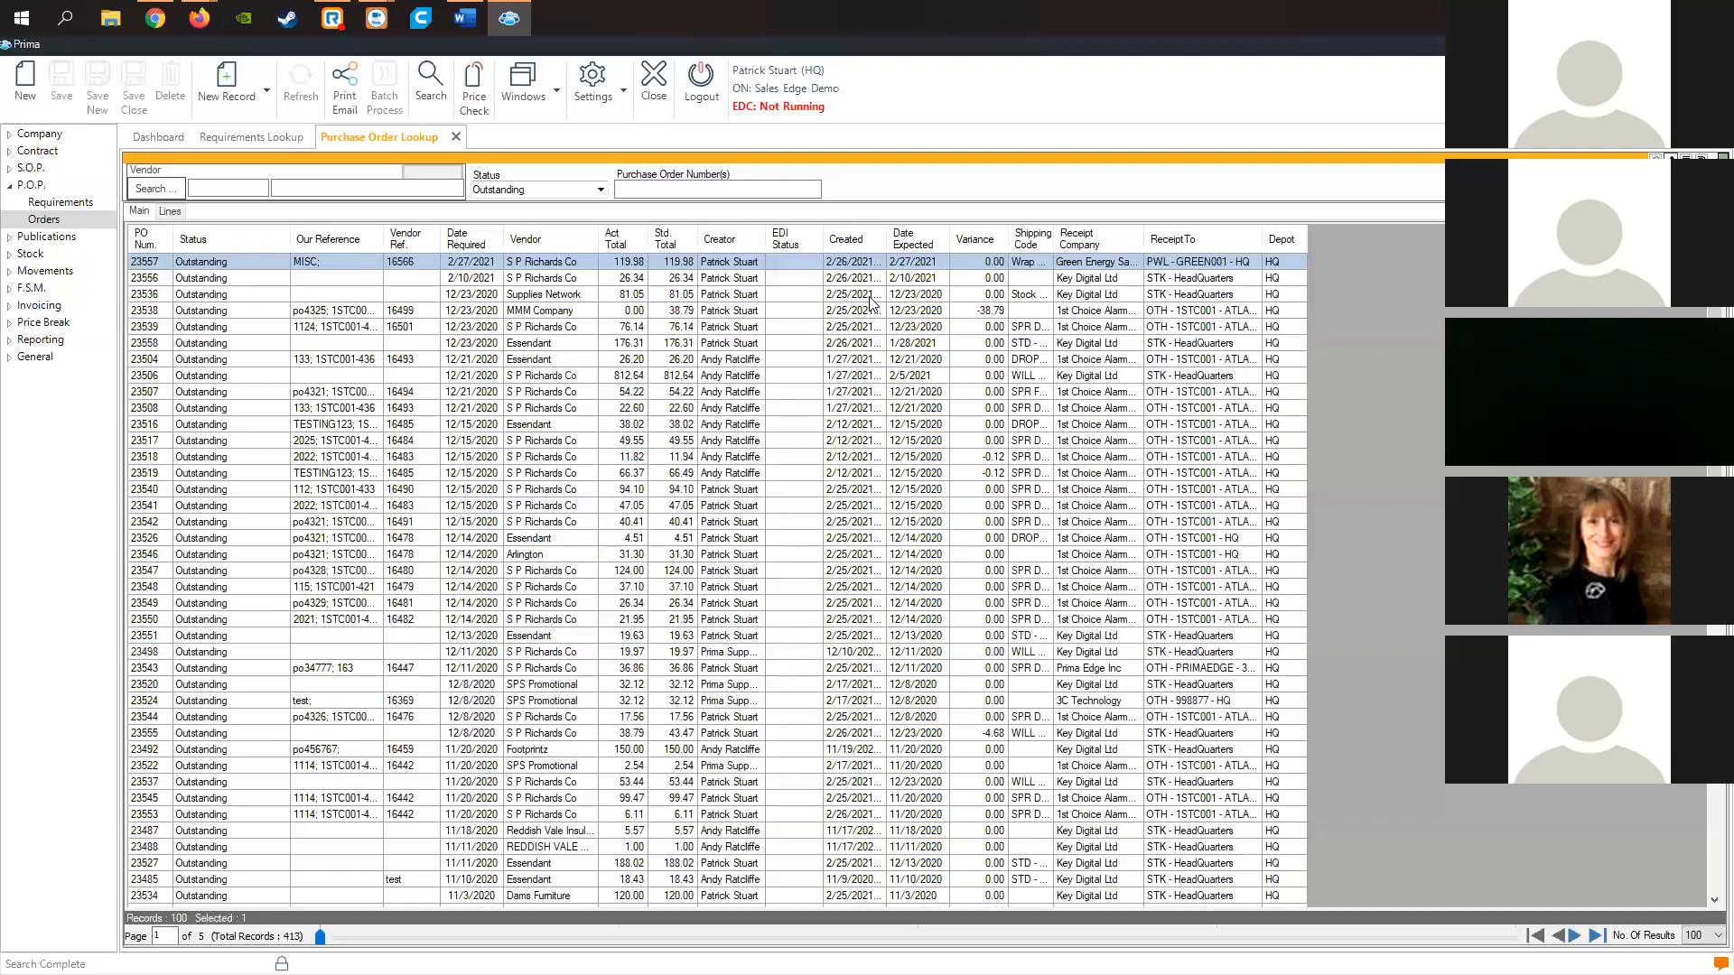
Examine the Our Ref, PACT Ref and Reference Id fields of the S P Richards order for LRNLER2774 magnifiers, and close it.
double_click(366, 394)
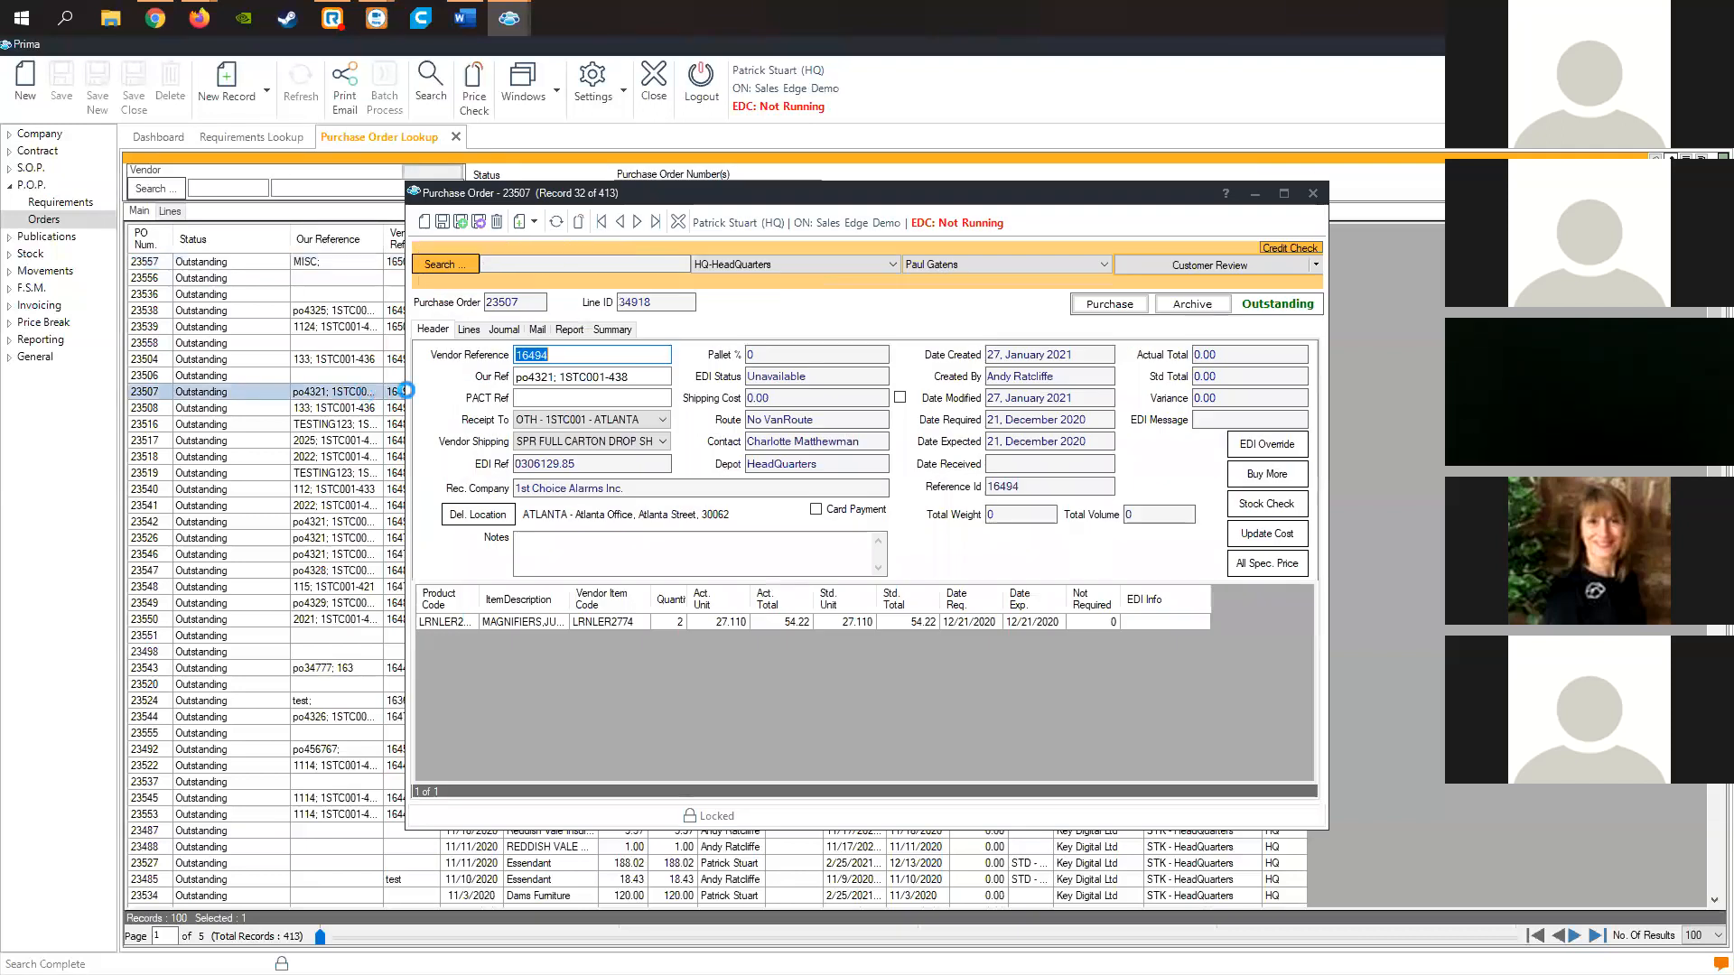
drag(640, 374, 487, 386)
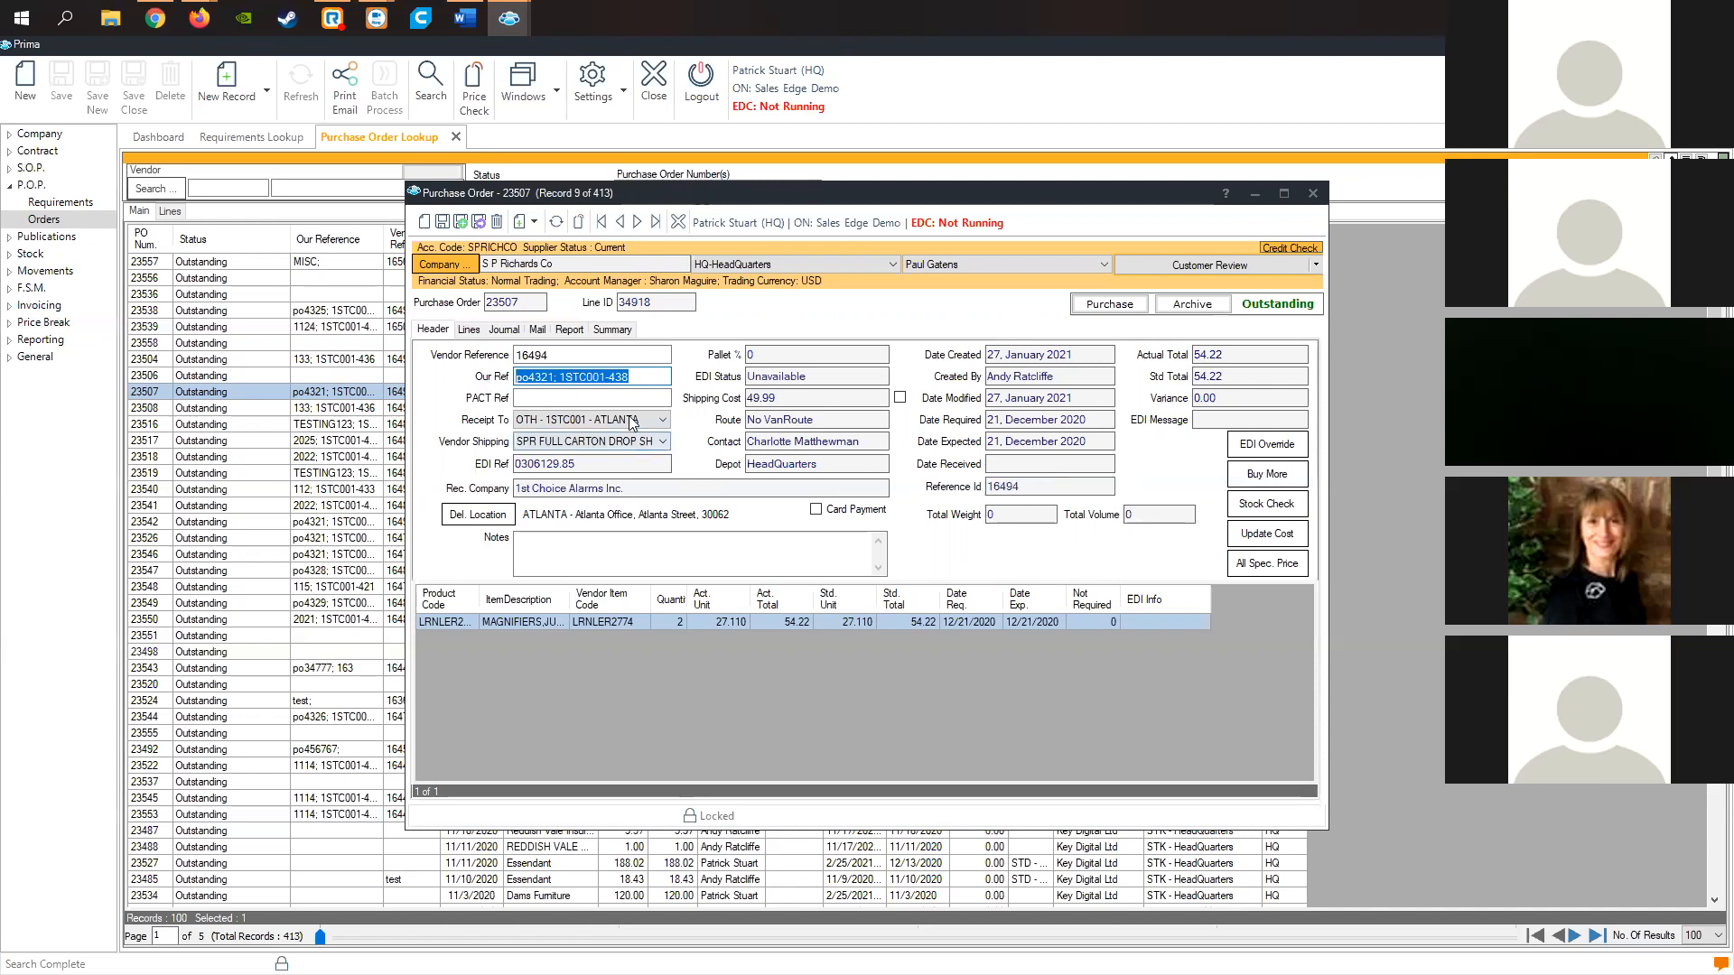
click(620, 398)
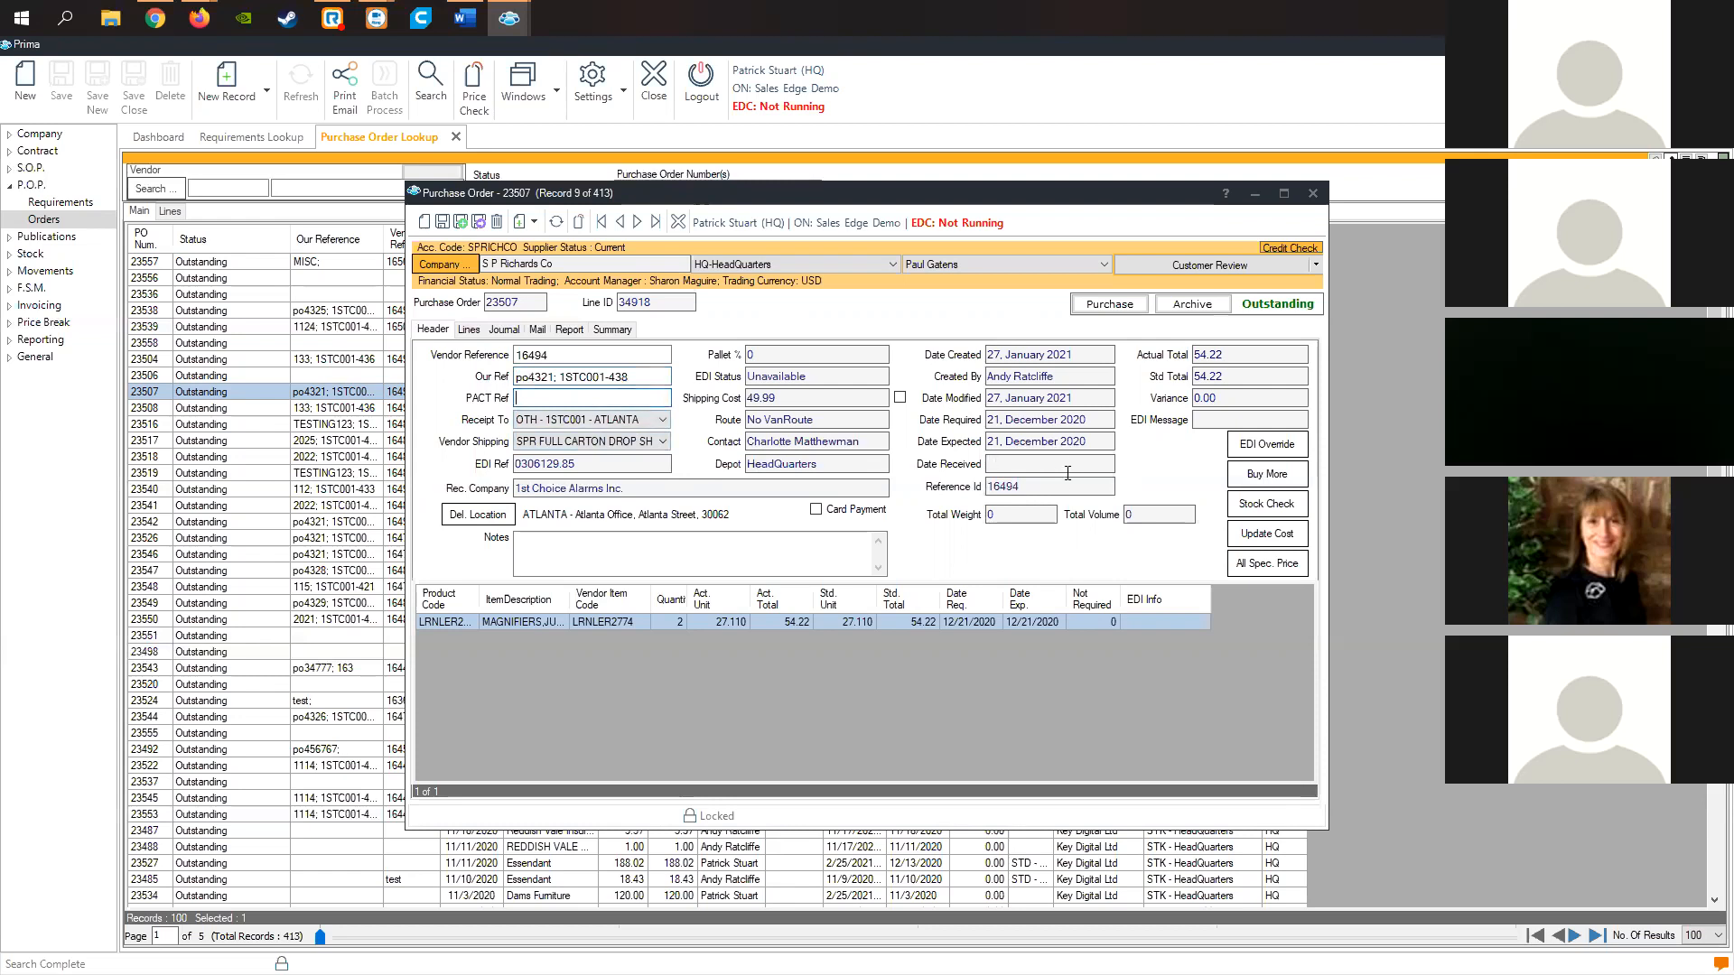
drag(1031, 489, 977, 487)
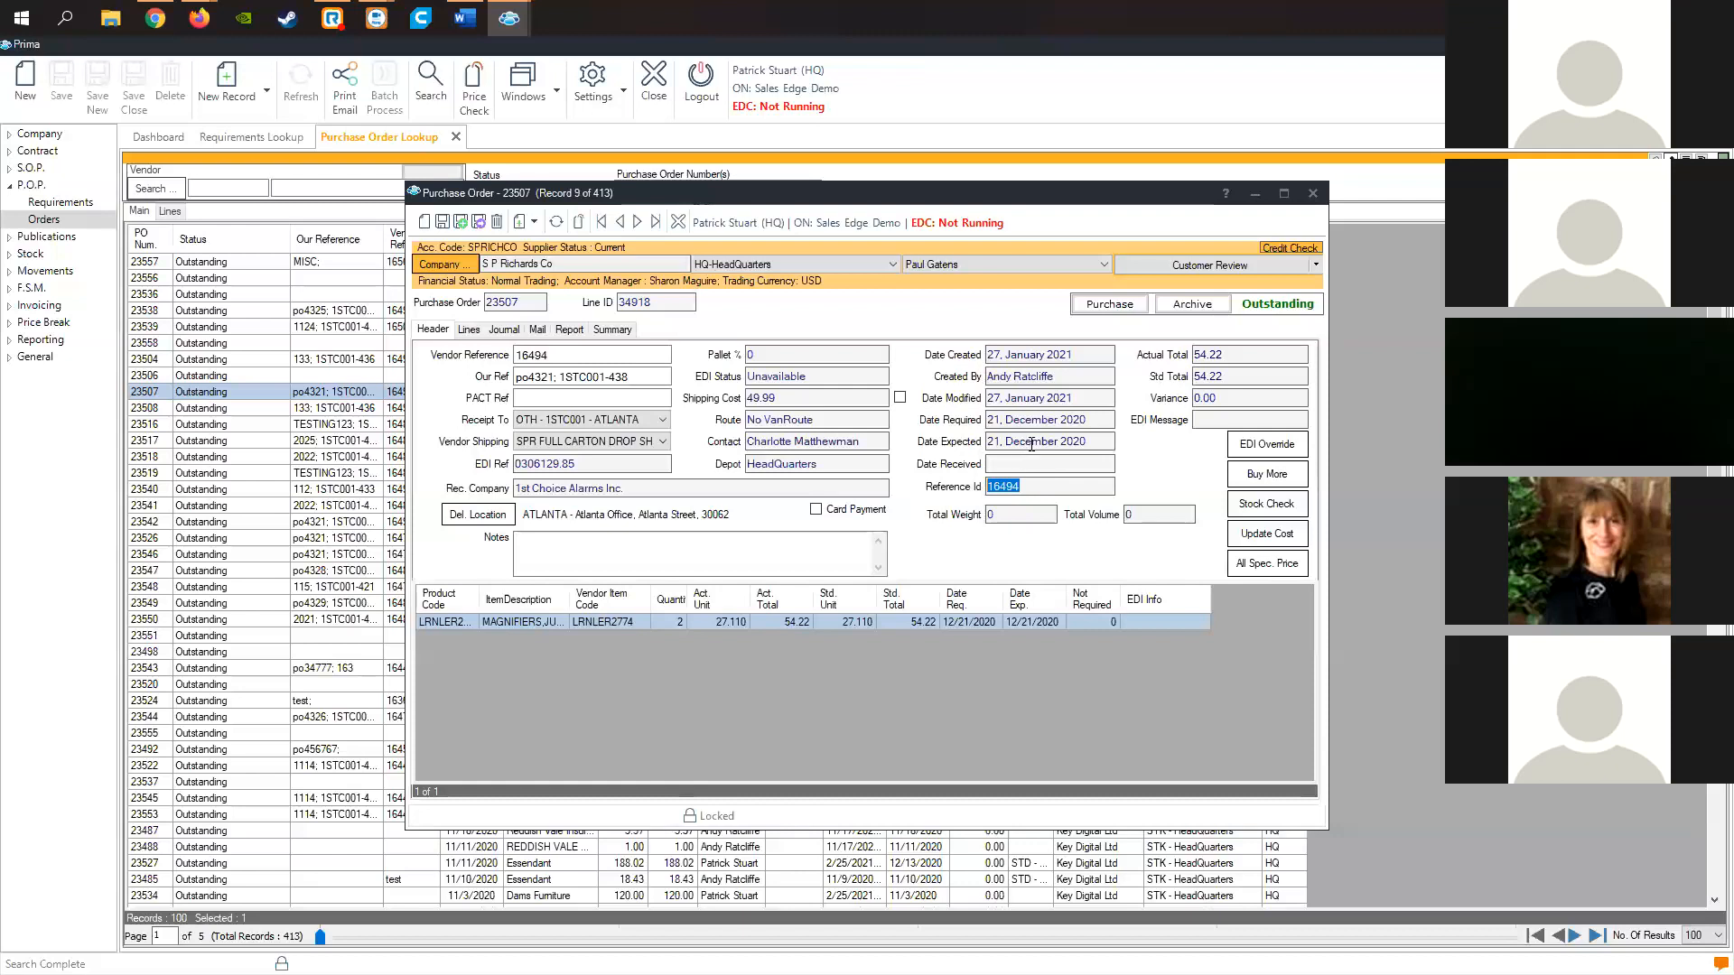
click(1312, 193)
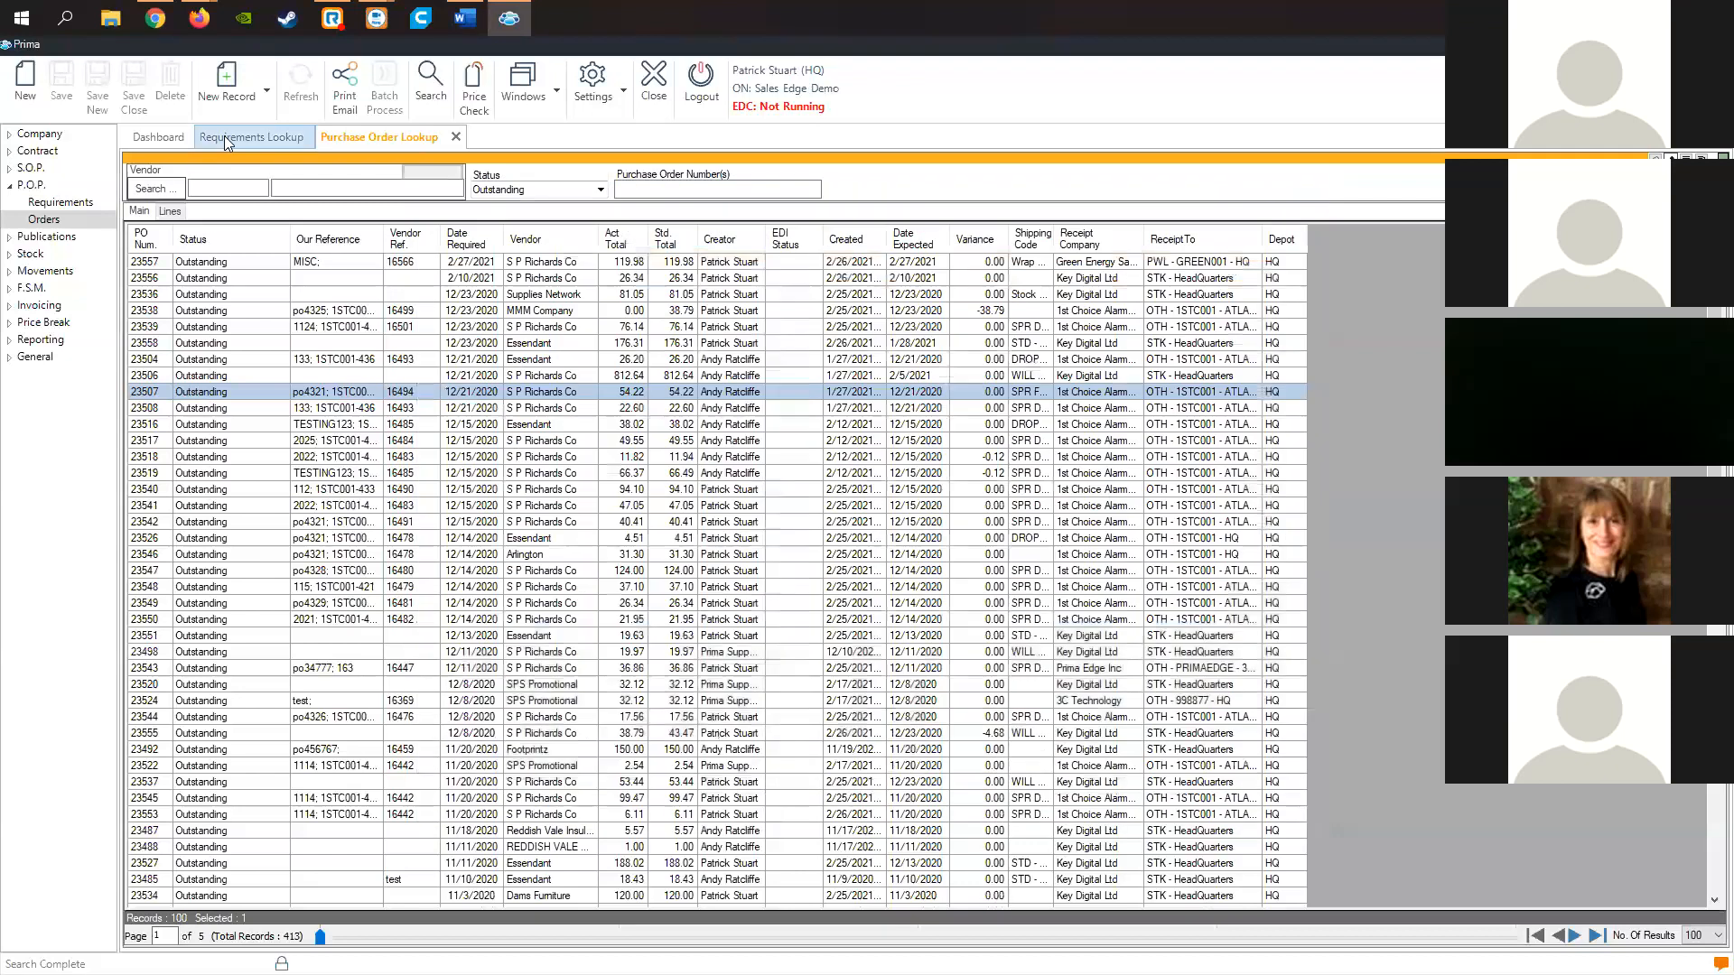
Return to the requirements list and select the three BSN17525 folder requirements flagged BK in the Cheaper column.
click(226, 137)
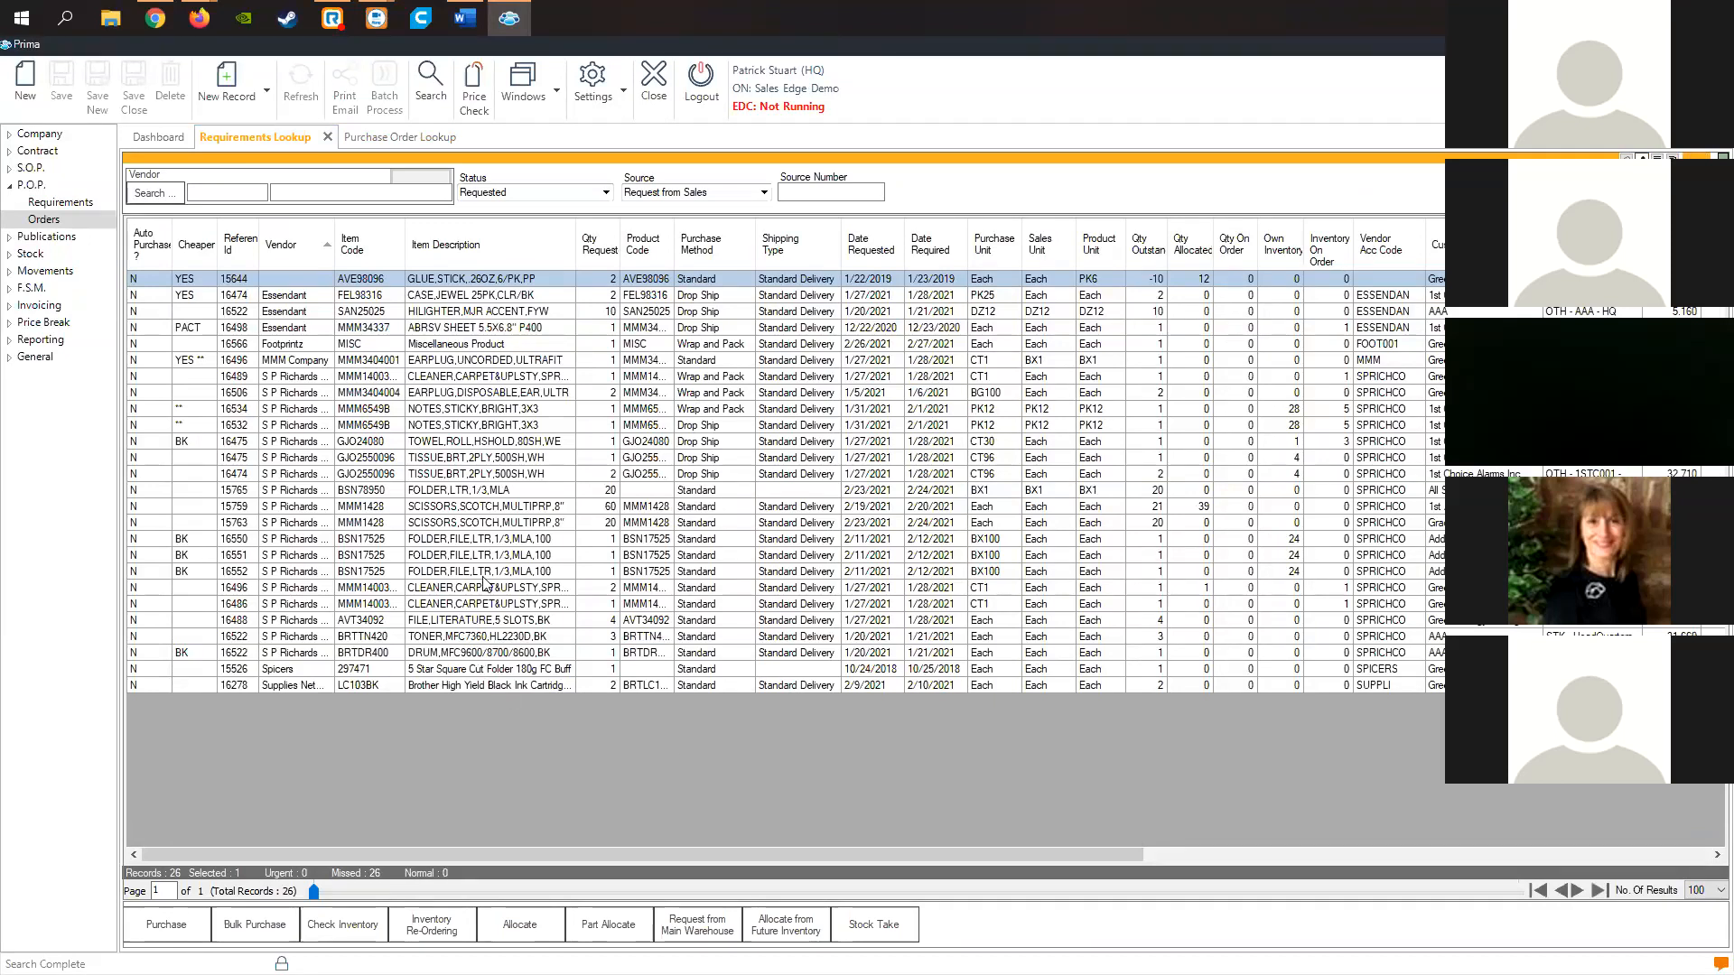
click(200, 446)
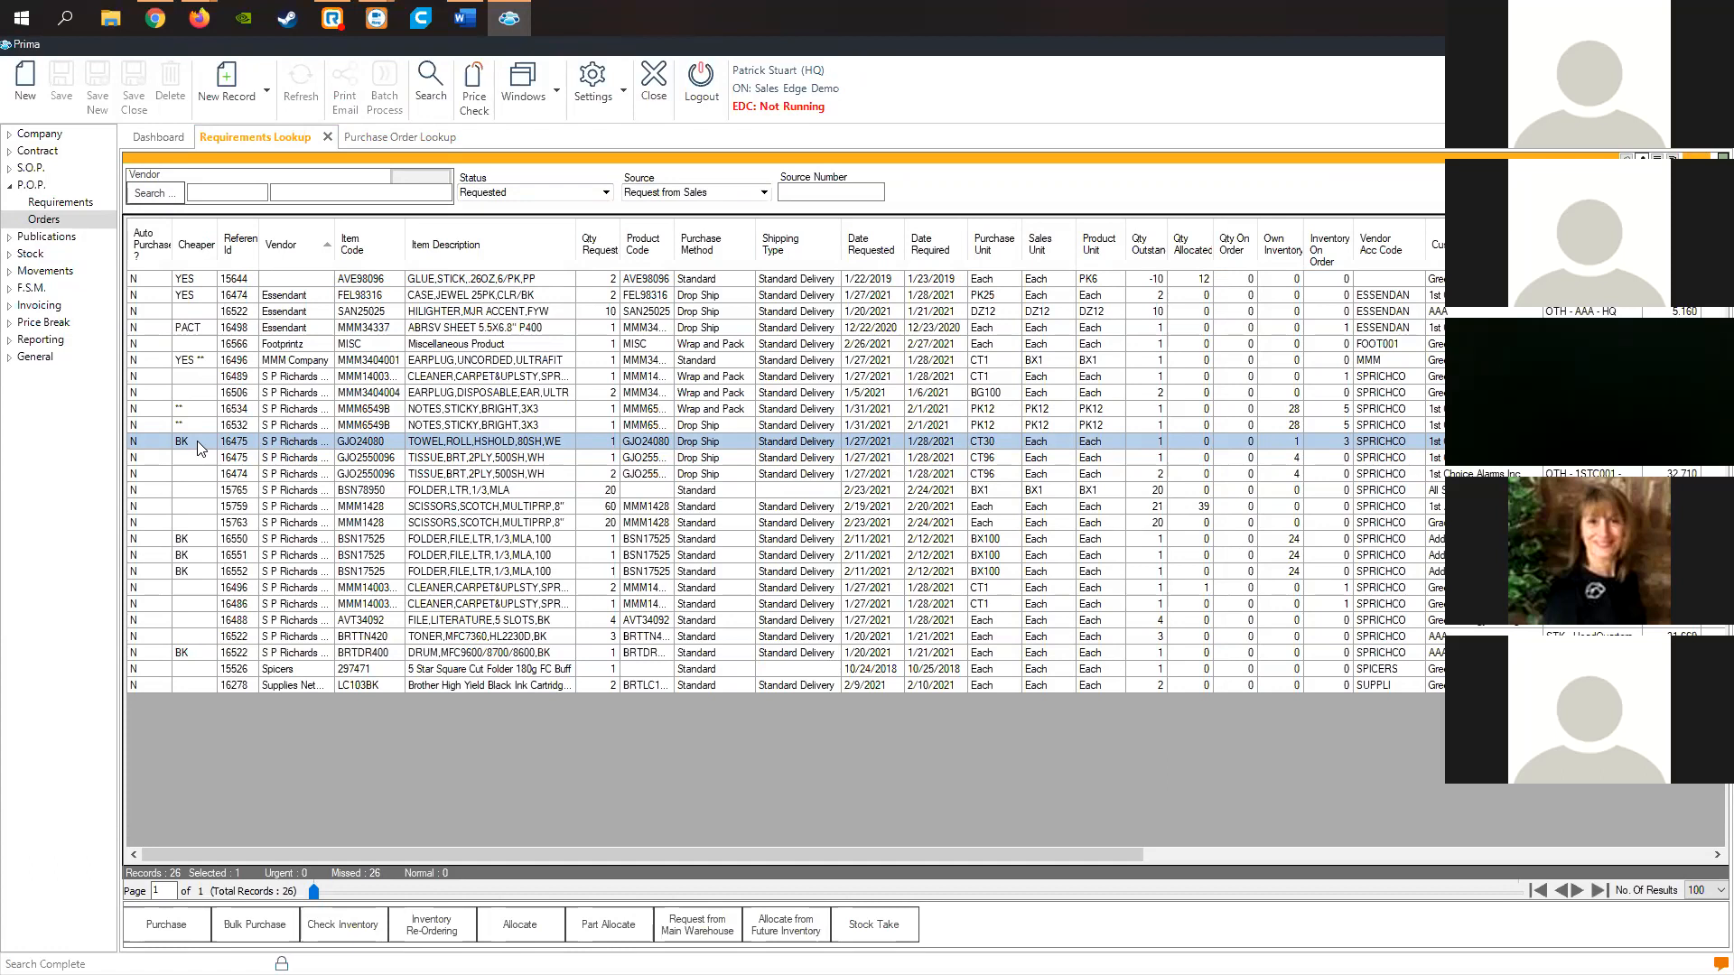
click(204, 540)
mouse_move(202, 552)
mouse_down()
mouse_move(203, 584)
mouse_move(204, 546)
mouse_move(205, 565)
mouse_up()
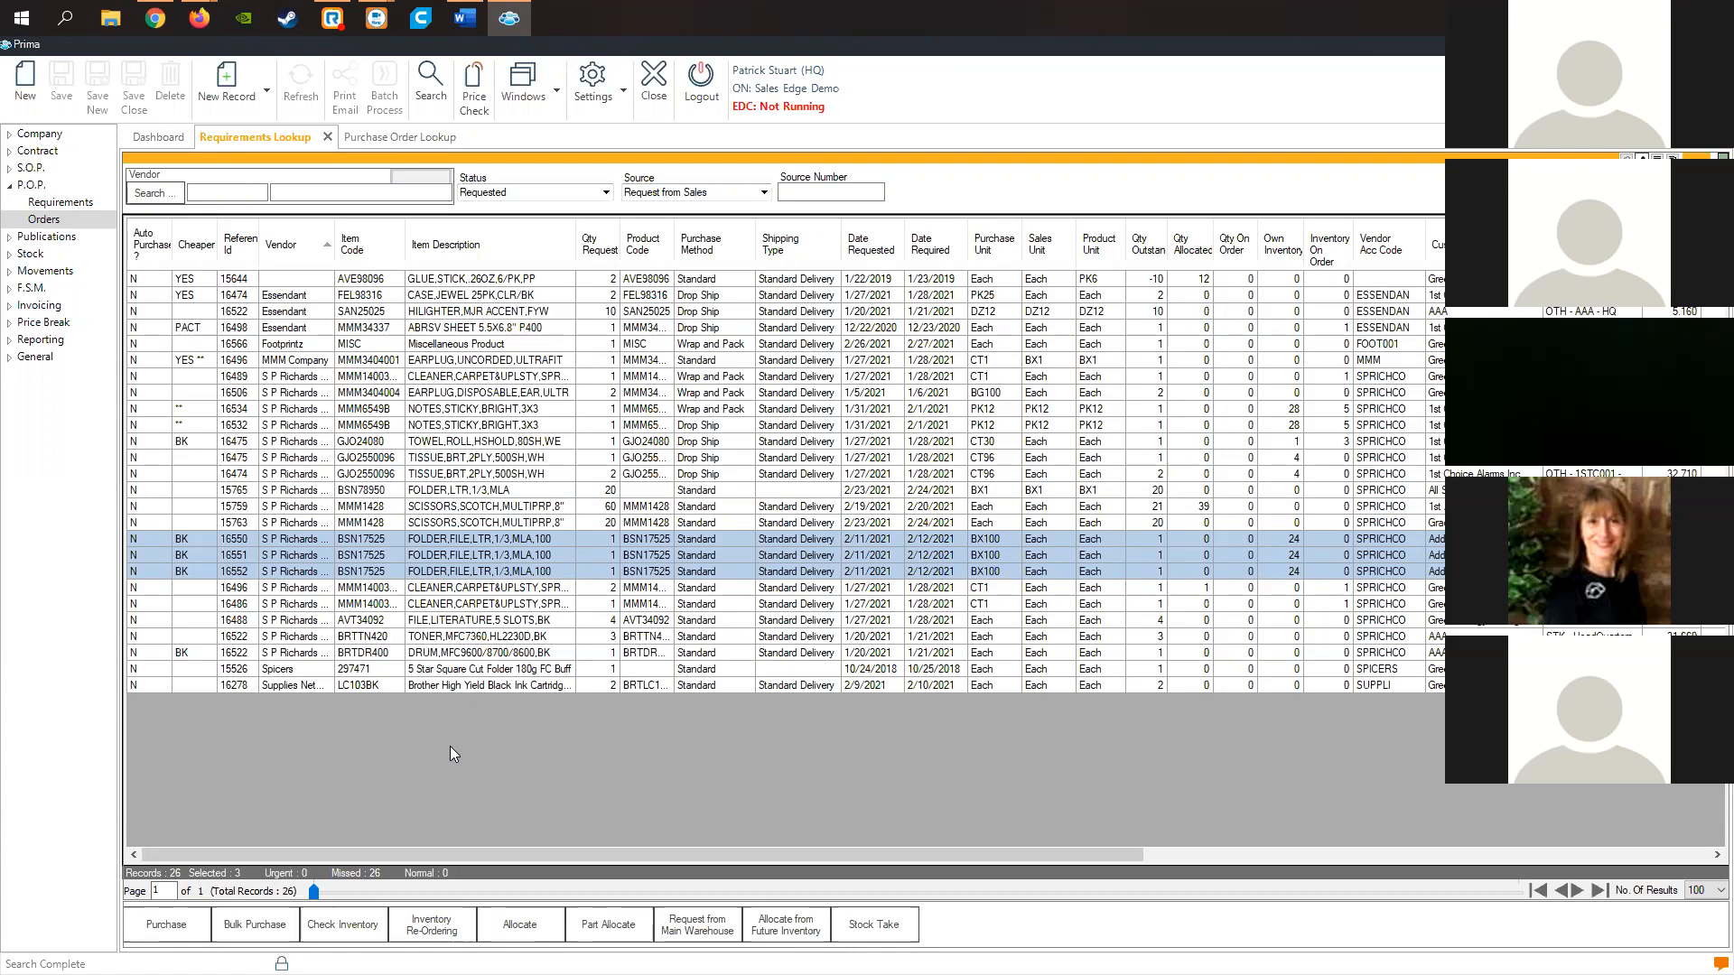
Review the inventory re-ordering requirements for CHMDC35M and CHMDC35B without purchasing, and select only the first BSN17525 requirement.
click(443, 928)
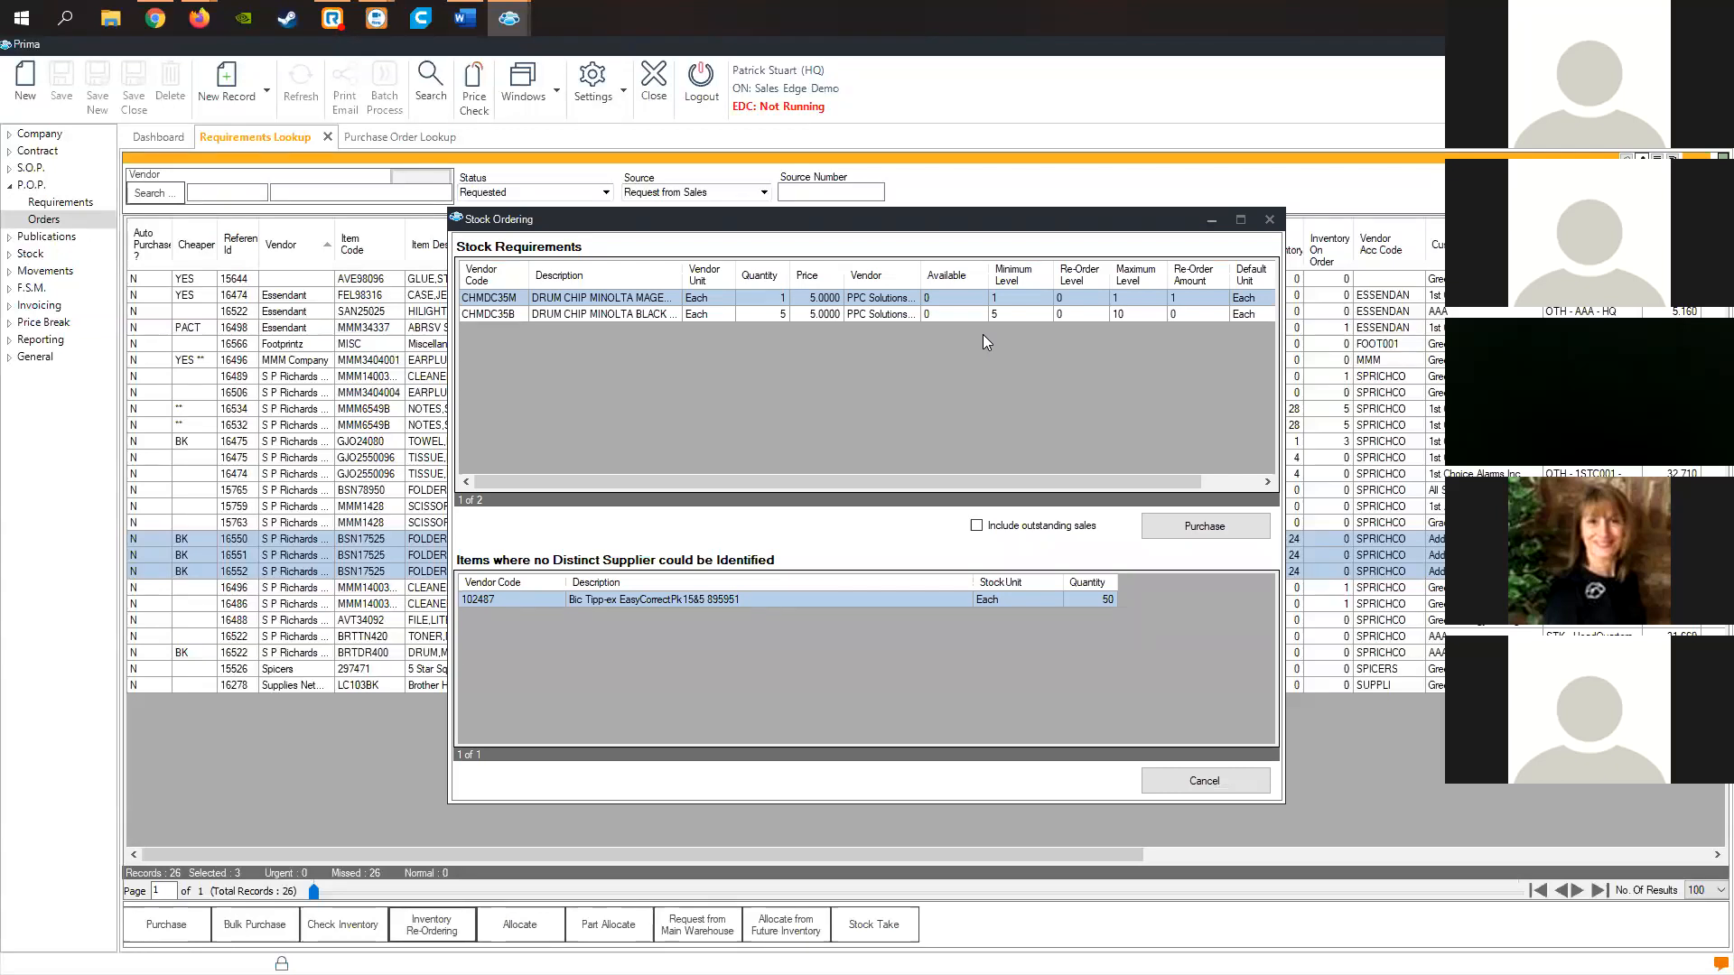
shift+click(823, 314)
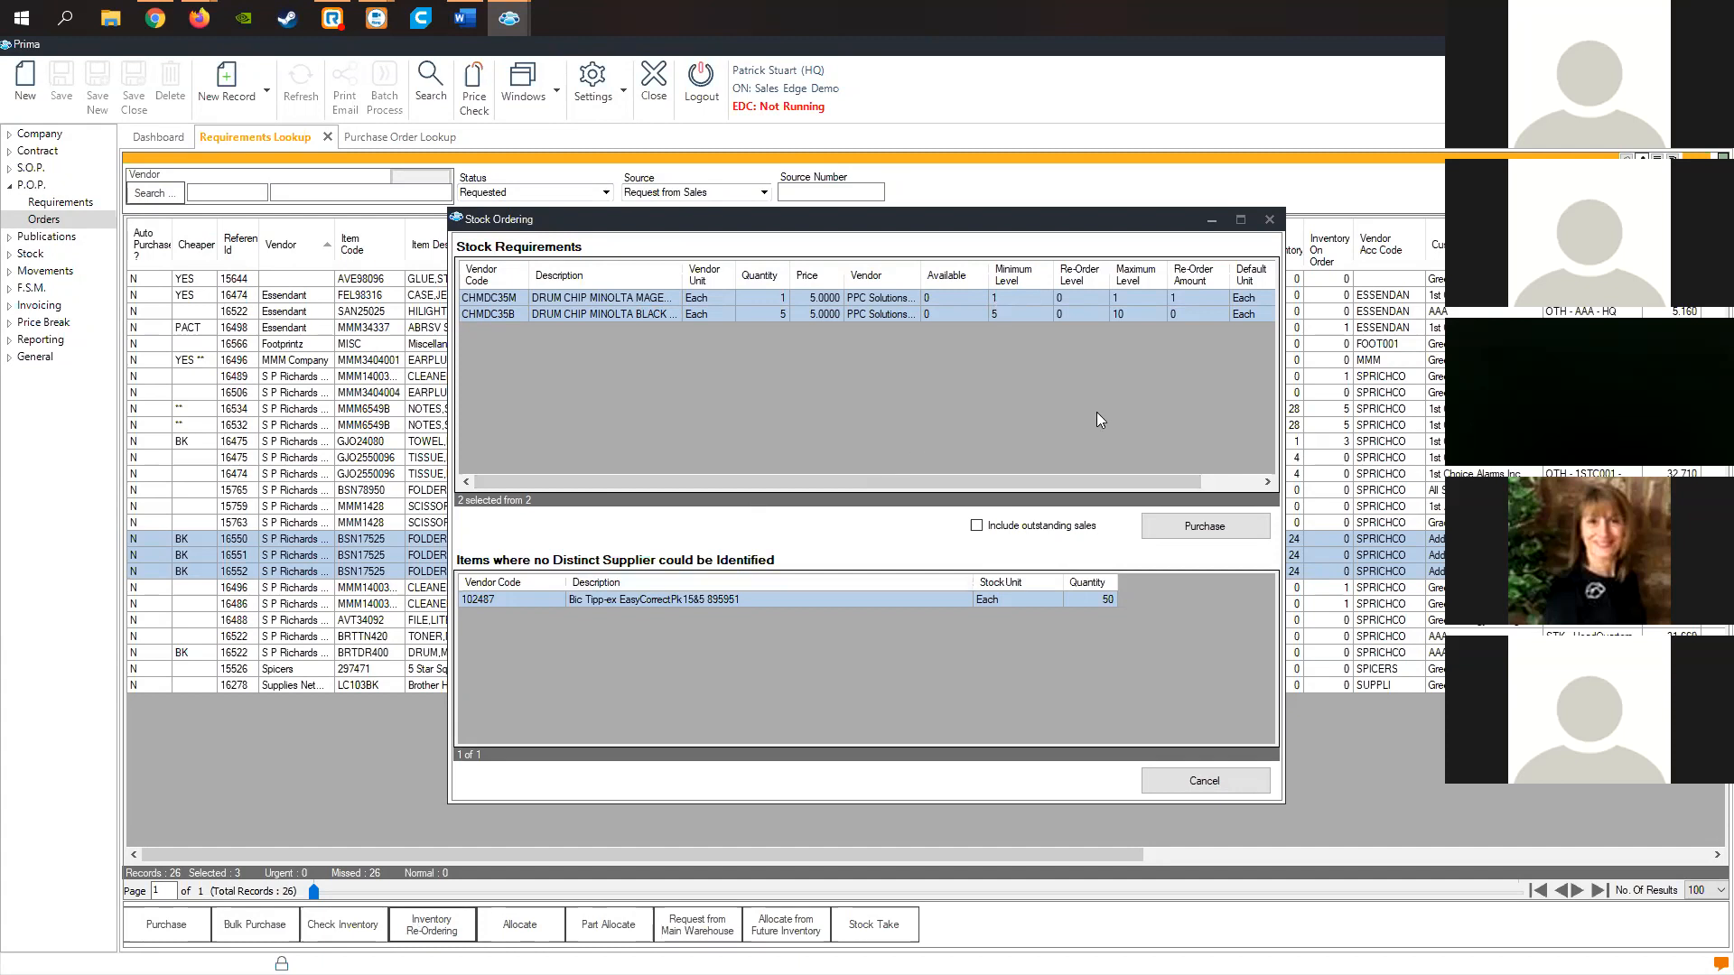
click(1267, 220)
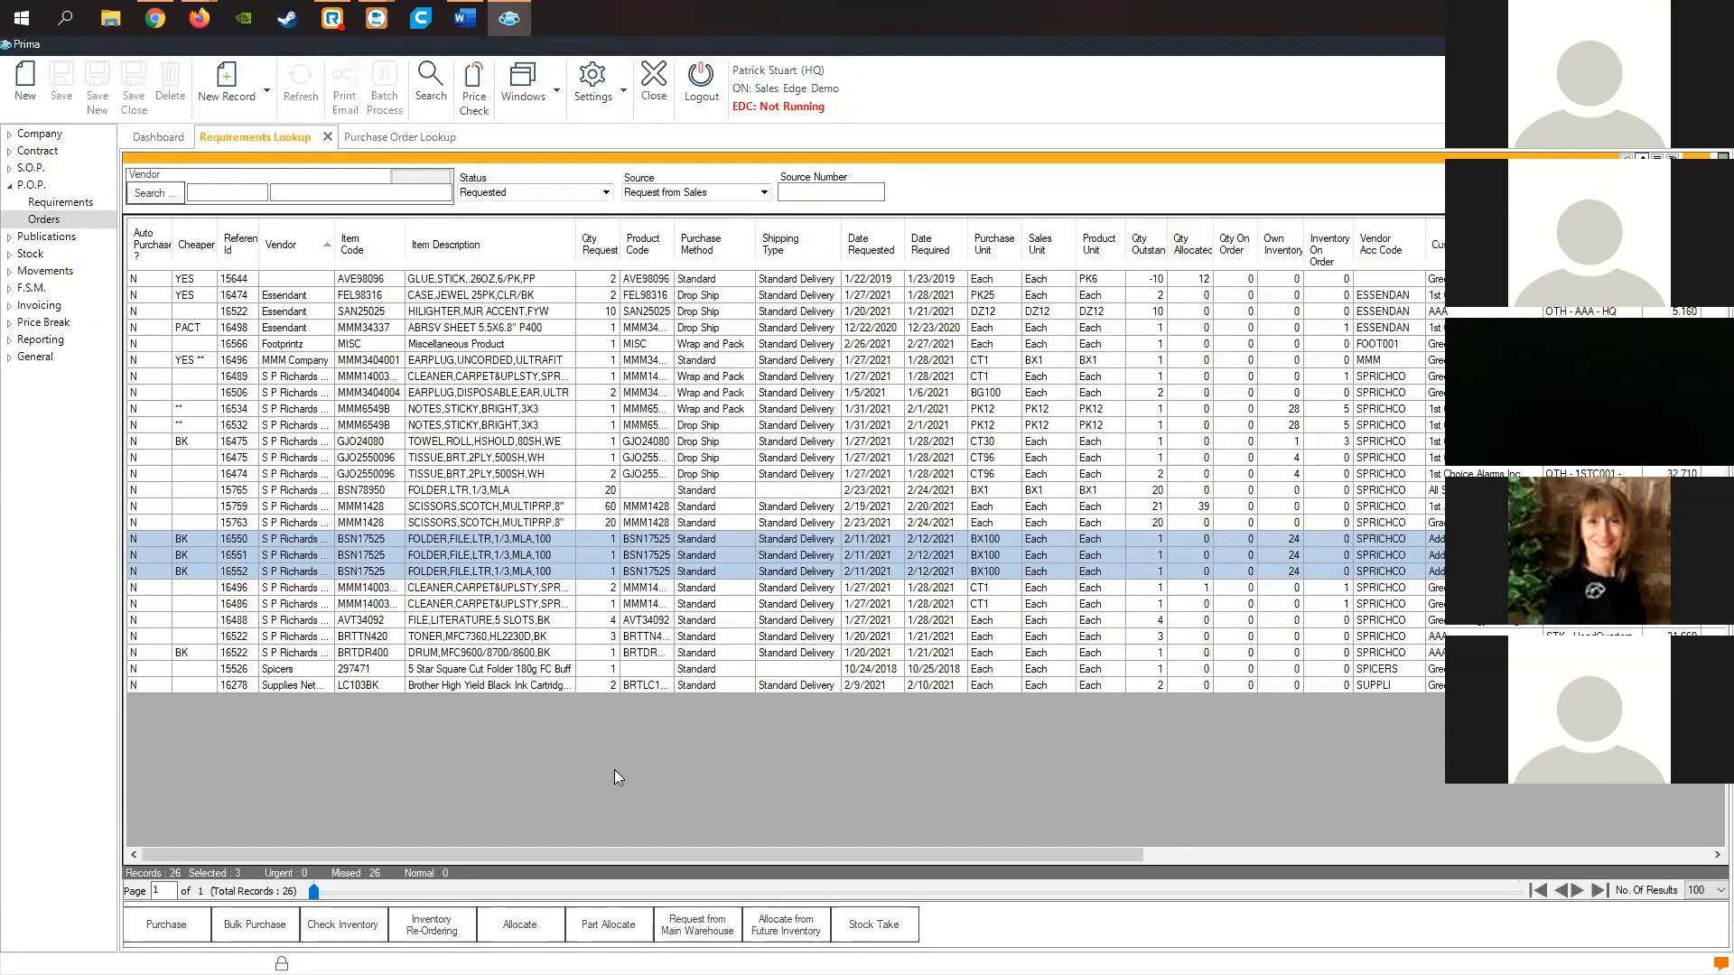
click(395, 545)
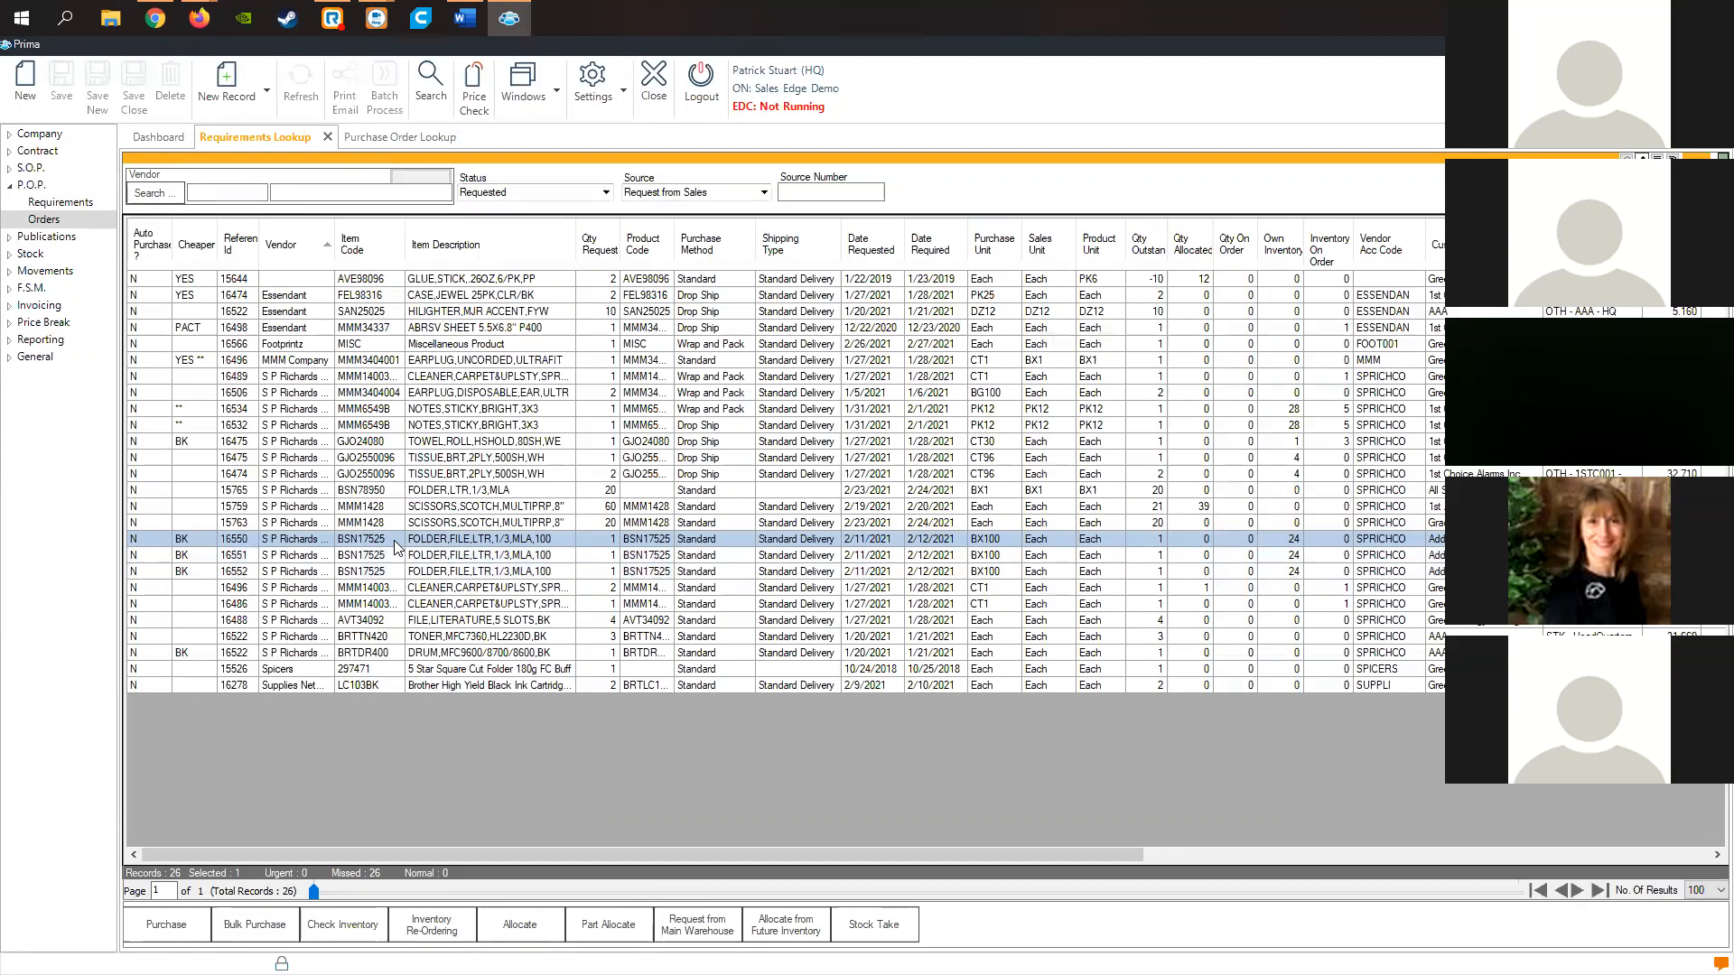